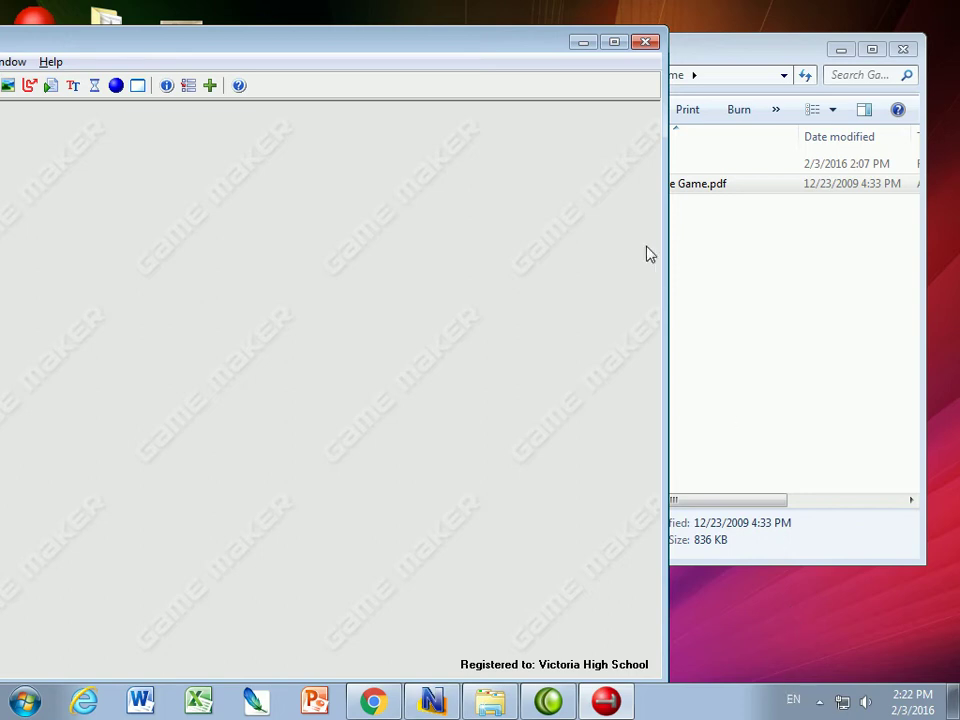
- Reposition the window, expand the maze_4 example's Sprites folder, and run the game
drag(531, 53, 356, 206)
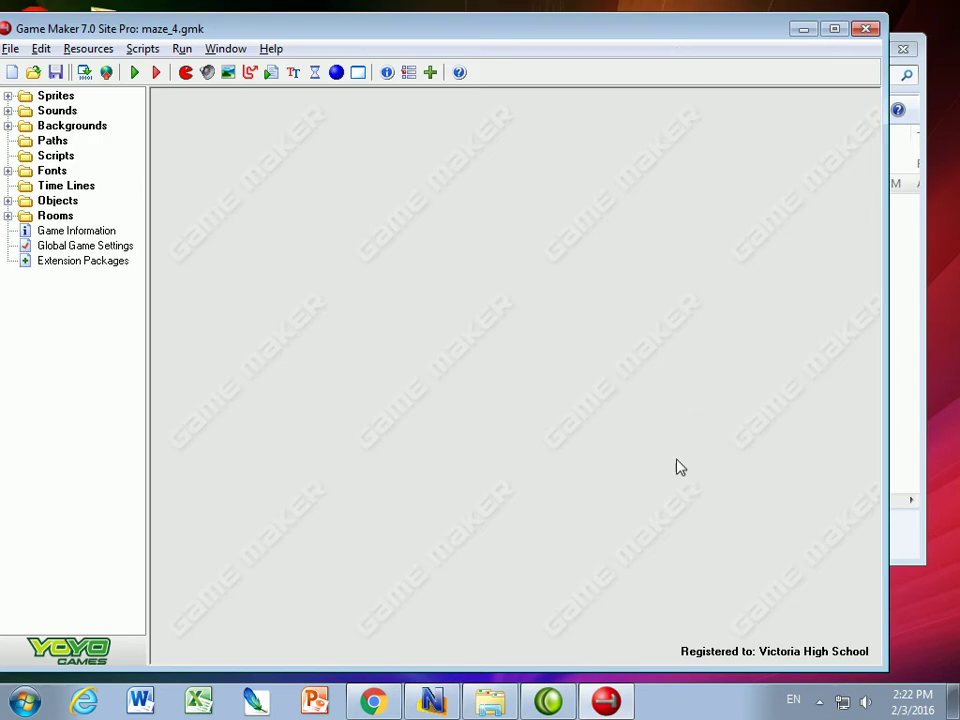
click(820, 701)
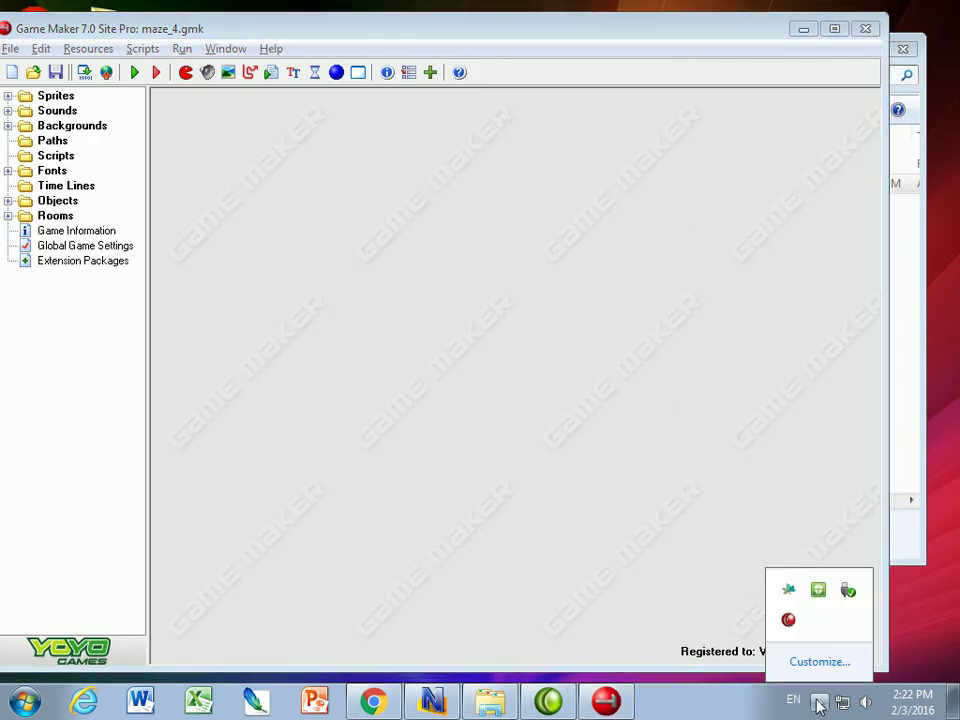
click(8, 96)
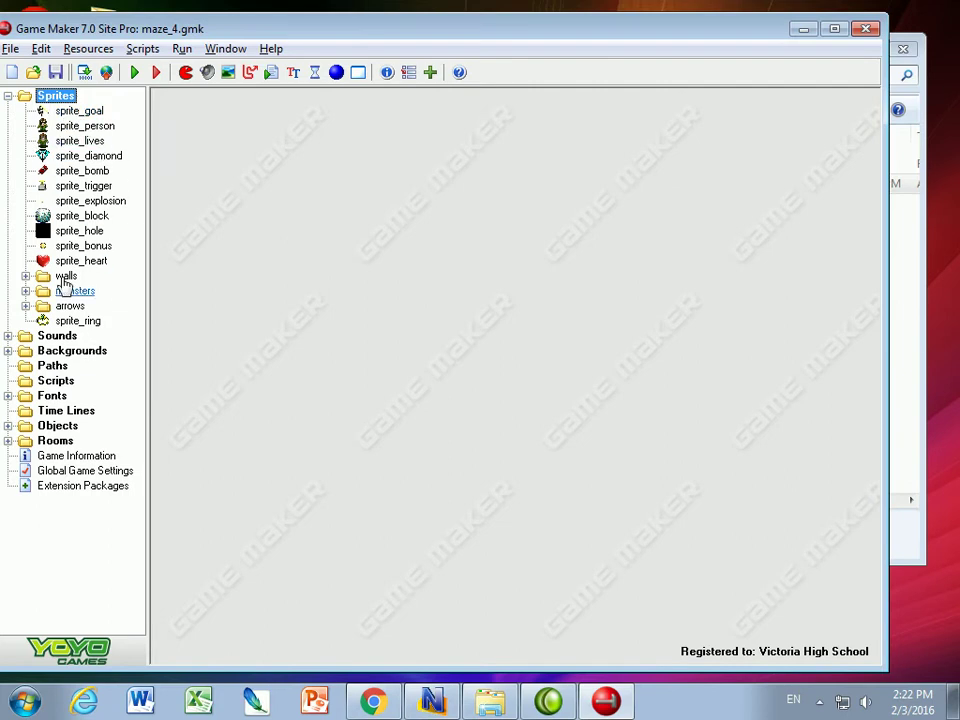
click(134, 72)
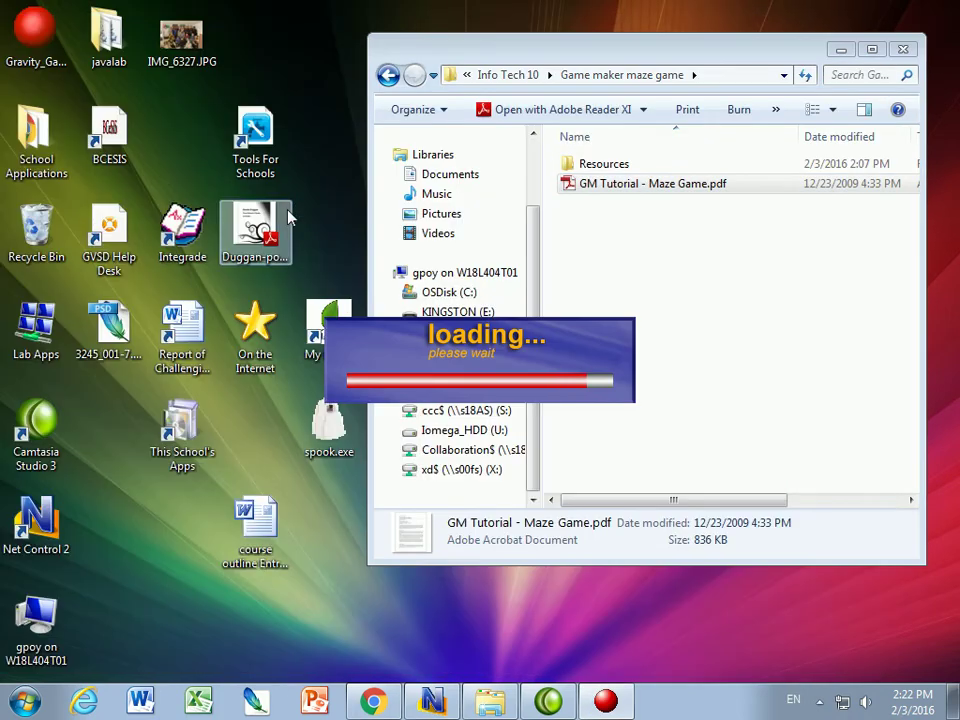
- Start the first level and steer the person with the arrow keys through the corridors to the flag
key(space)
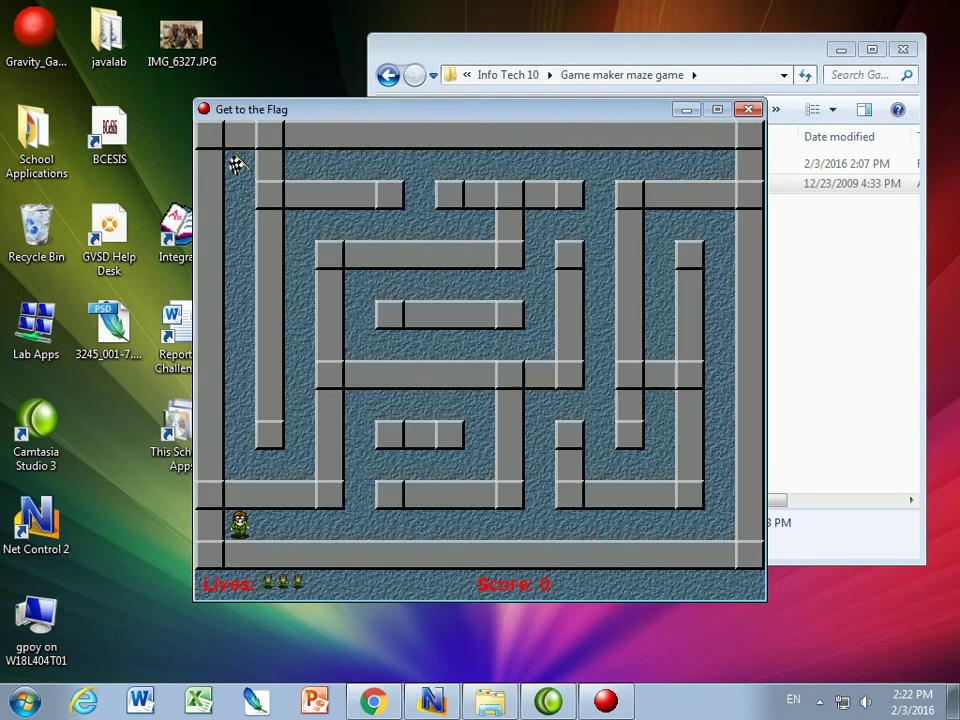
key(Right)
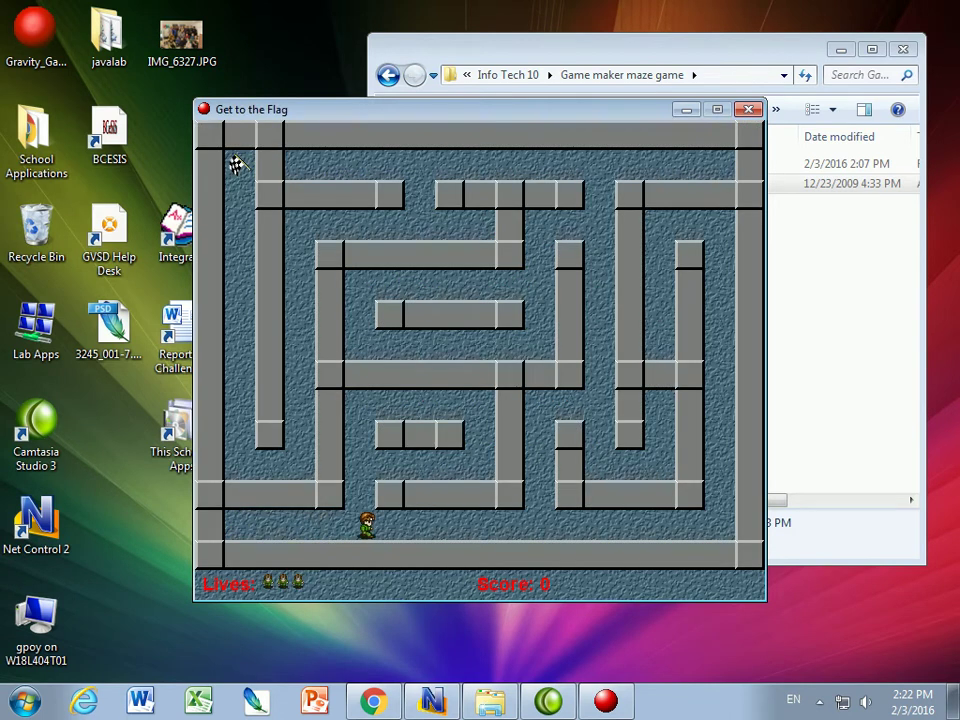
key(Up)
key(Right)
key(Up)
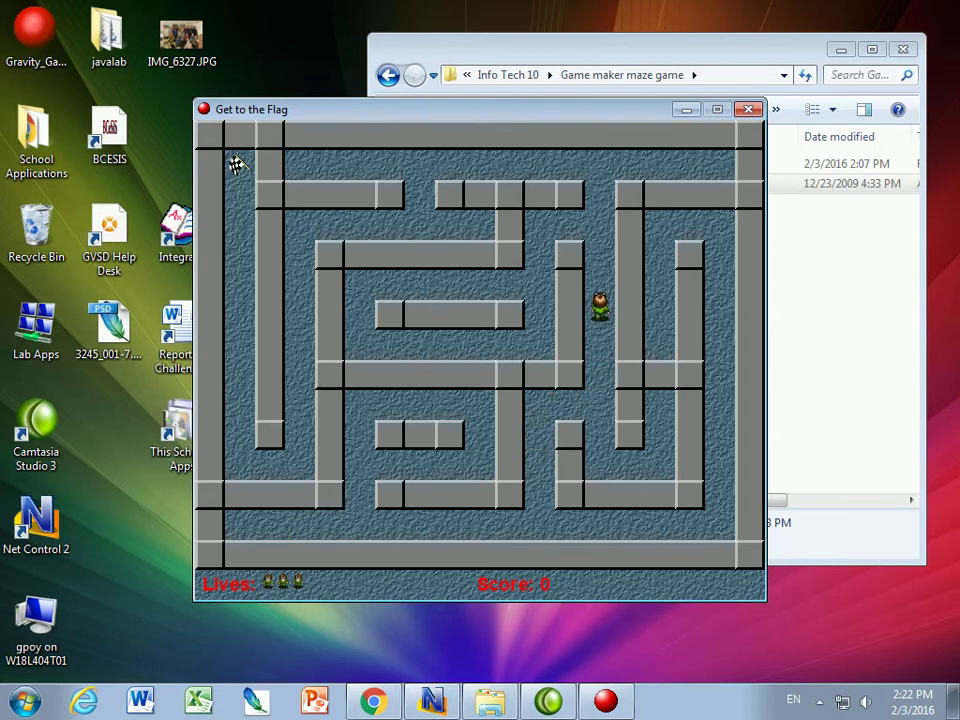
key(Left)
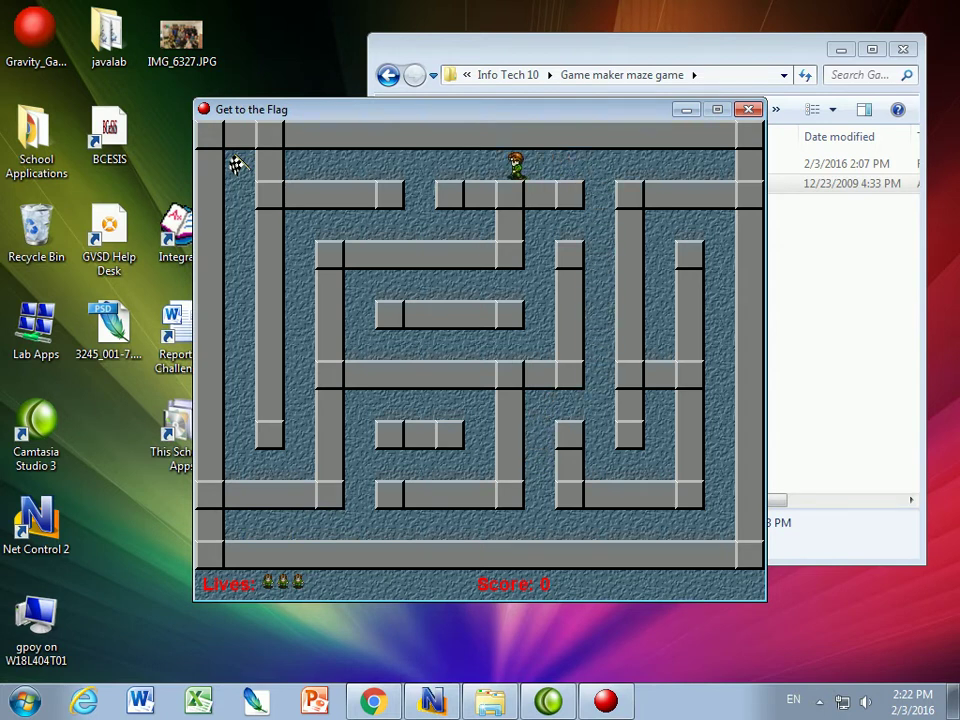
key(Down)
key(Left)
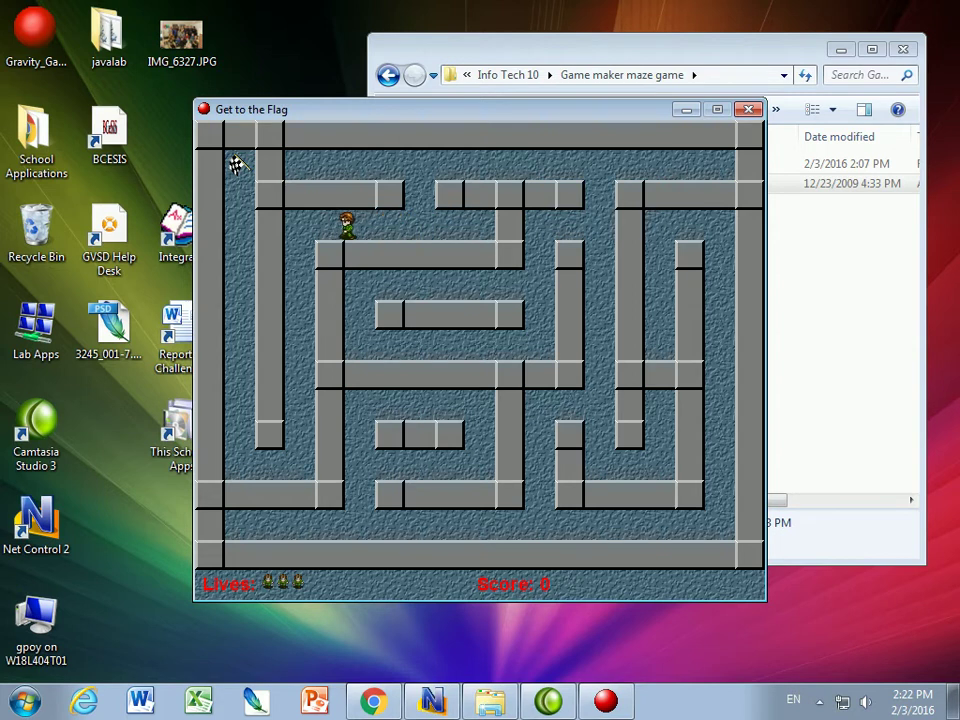
key(Down)
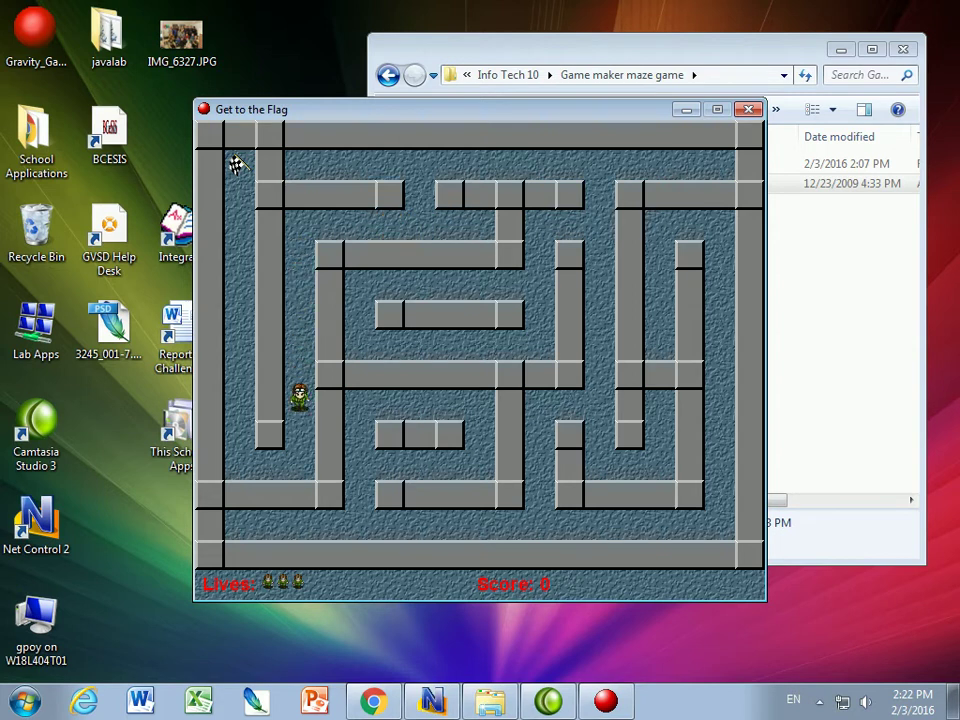
key(Left)
key(Up)
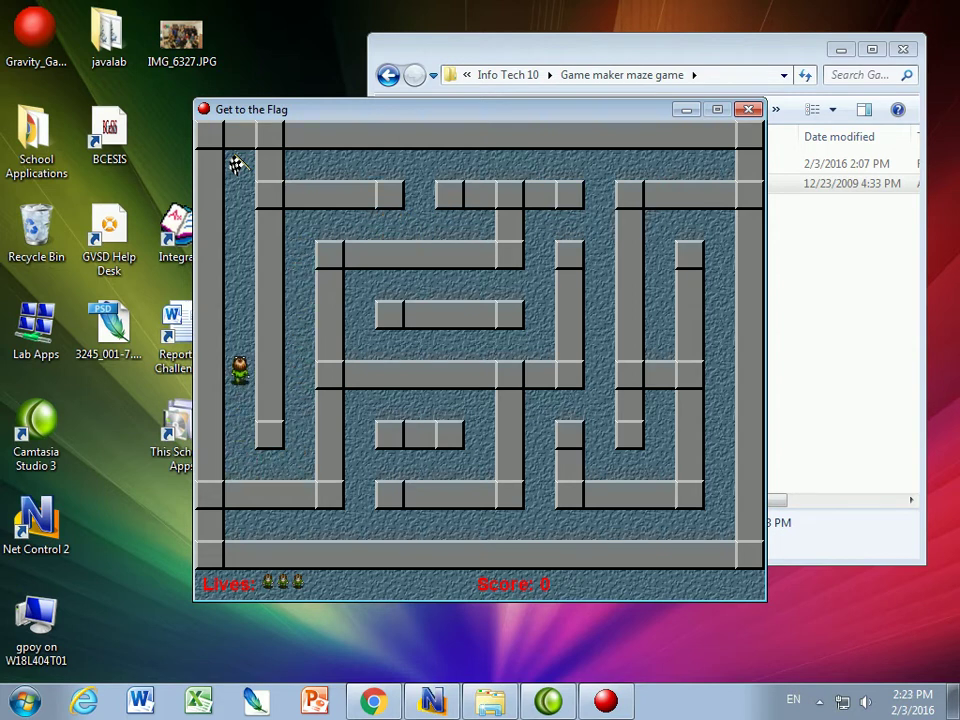
key(Up)
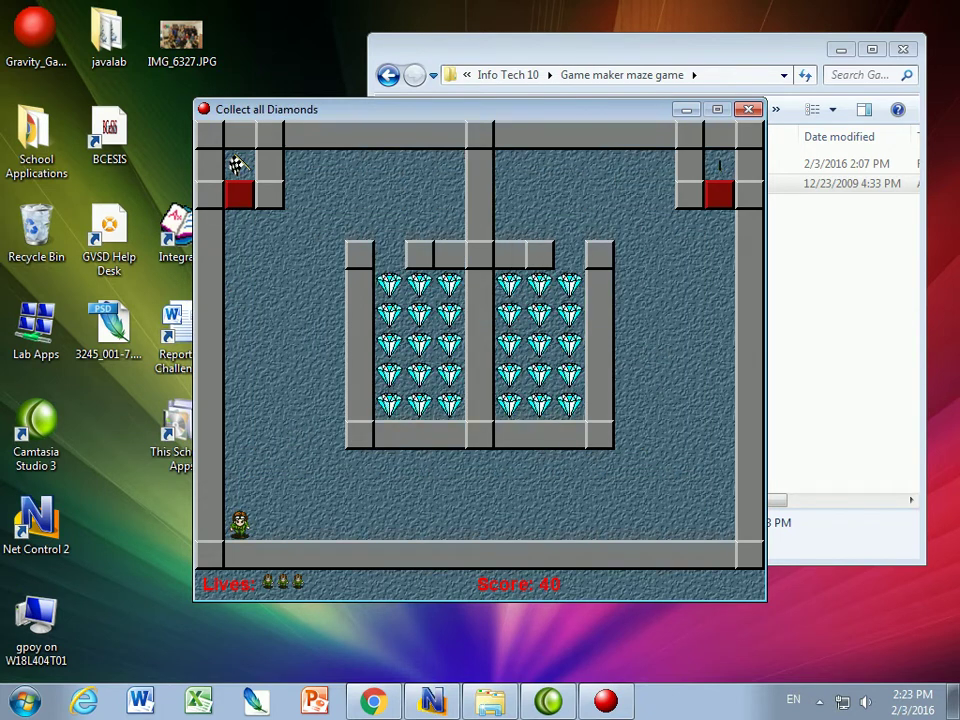
- Close the running example and start a new empty game
click(748, 109)
click(10, 48)
click(8, 68)
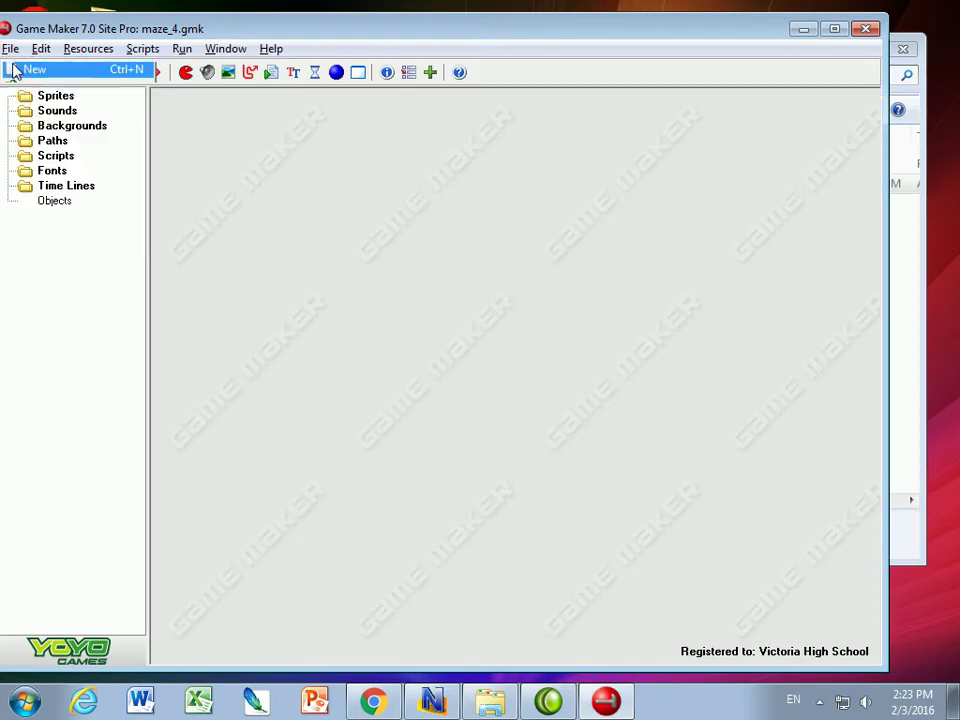
- Create a new sprite named spr_person
right_click(55, 100)
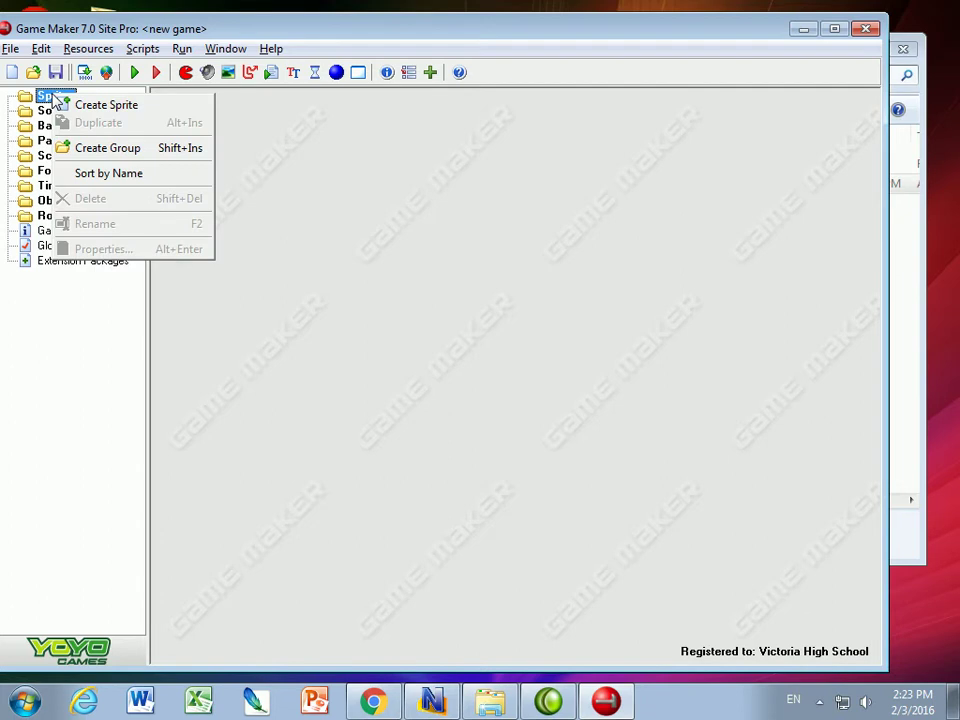
click(105, 103)
double_click(250, 133)
text(spr_person)
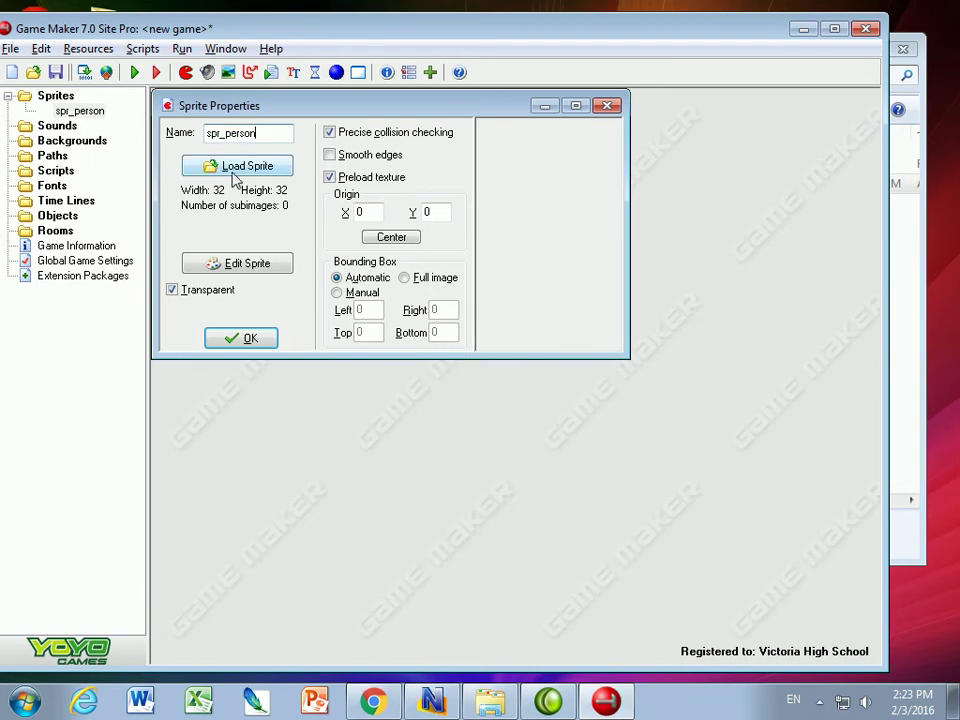
- Load person.png from the Game maker maze game's Resources folder into spr_person
click(233, 167)
click(420, 156)
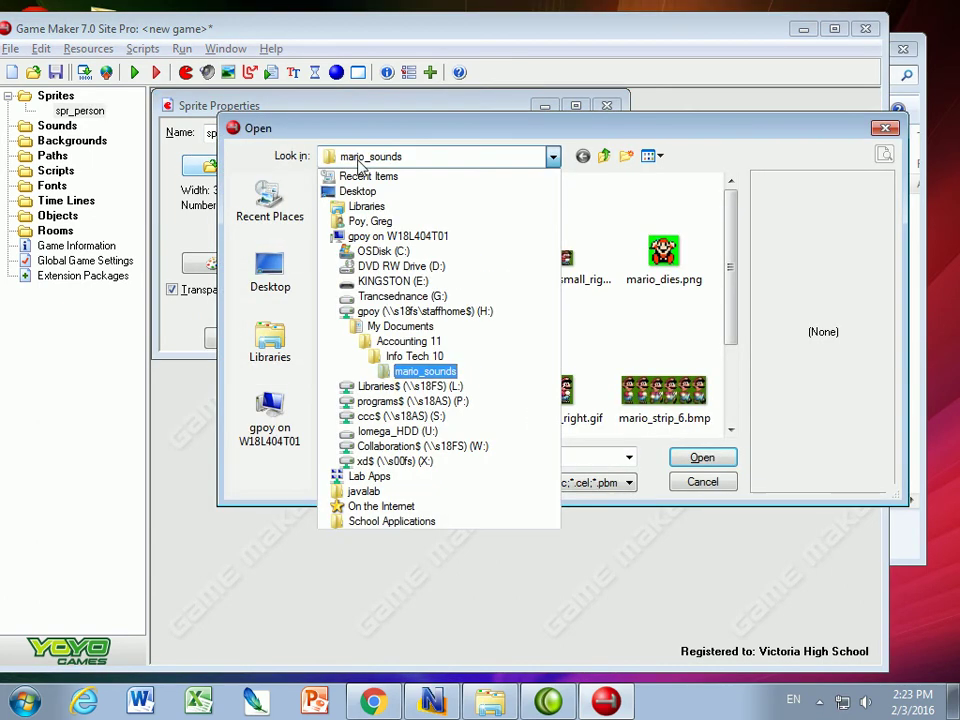
click(390, 413)
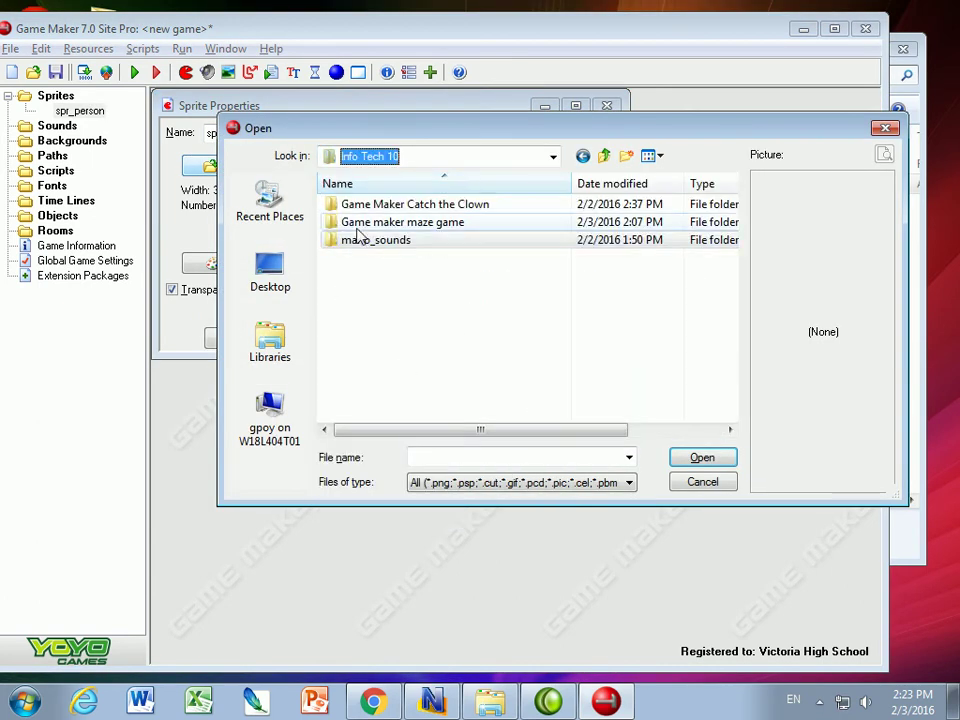
click(414, 226)
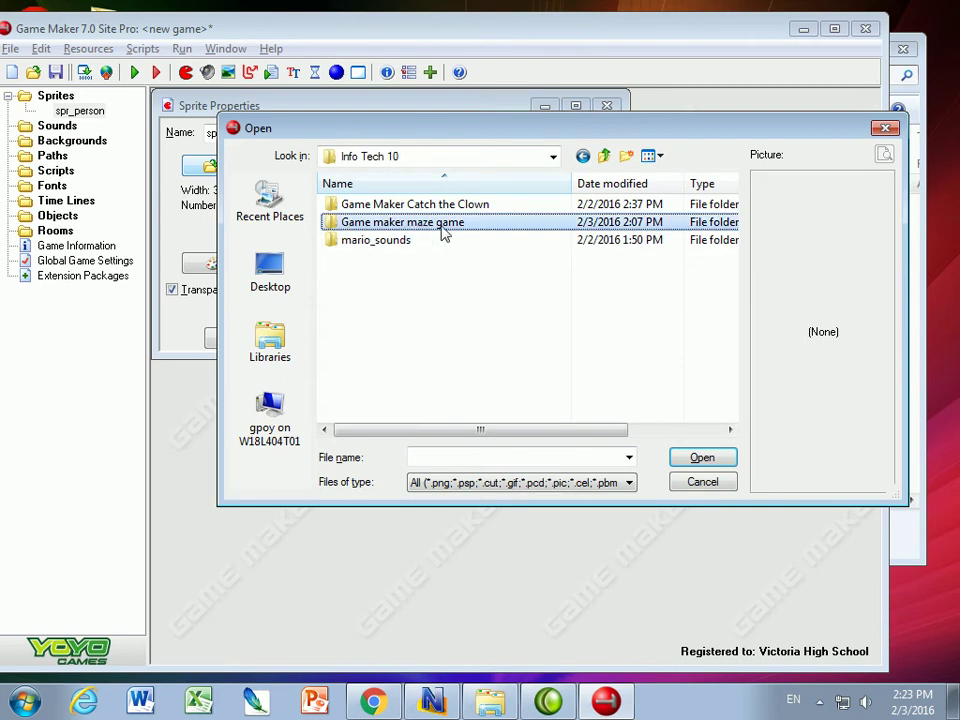
double_click(426, 229)
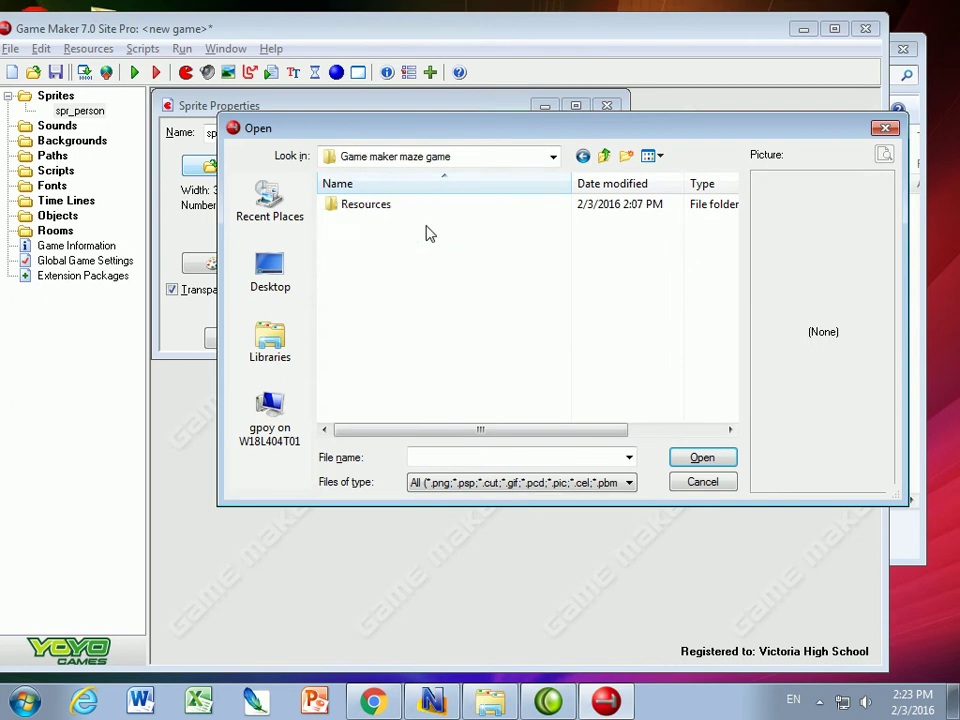
double_click(366, 206)
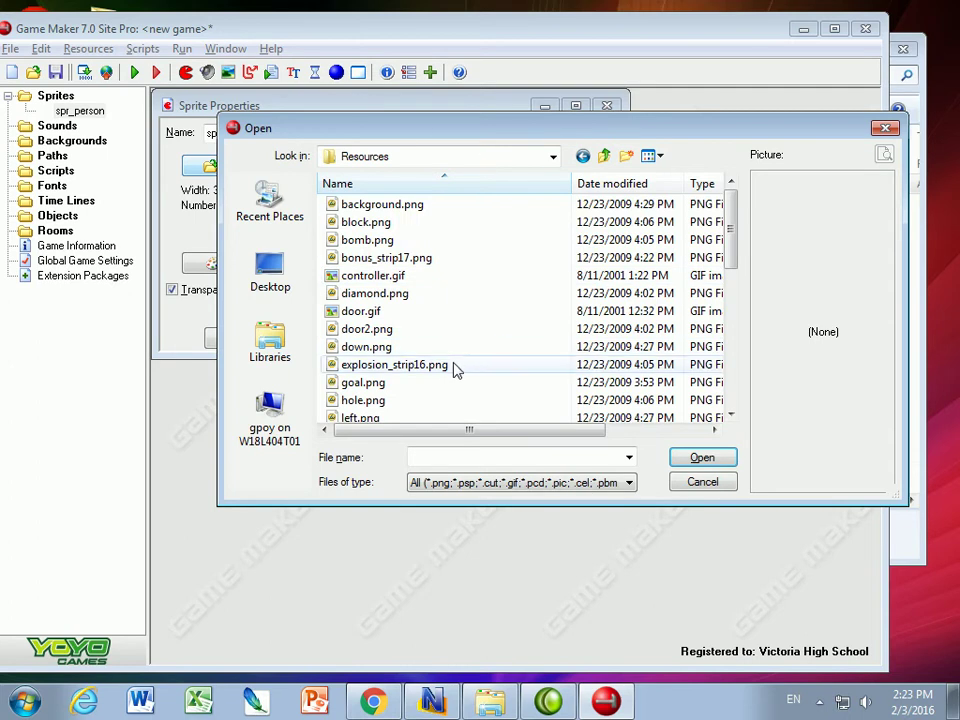
click(386, 401)
scroll(390, 390, down, 6)
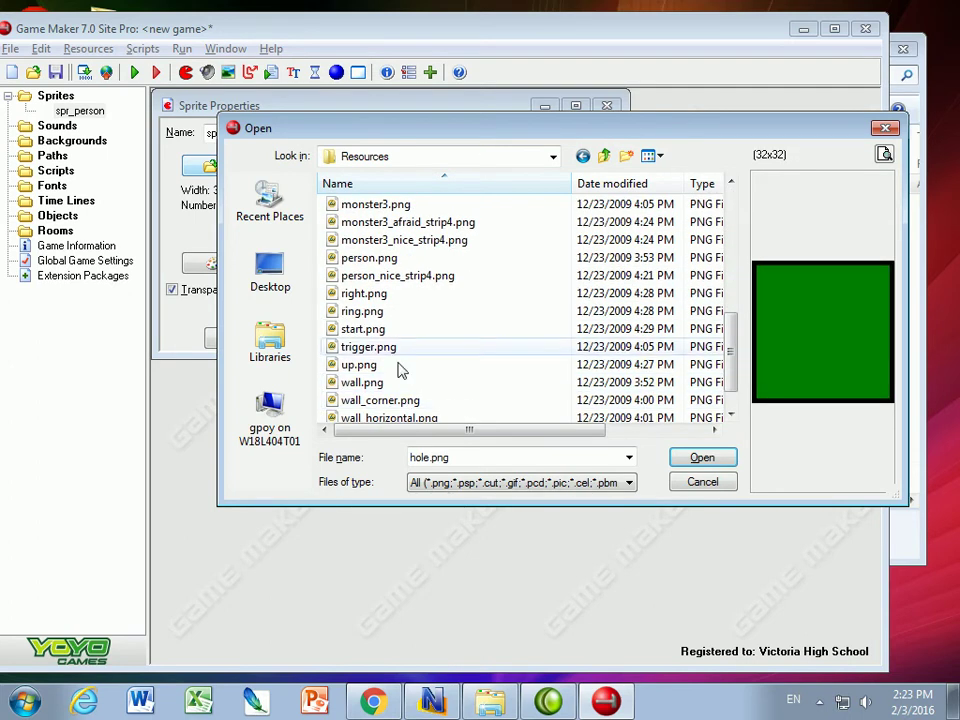
click(365, 258)
click(410, 280)
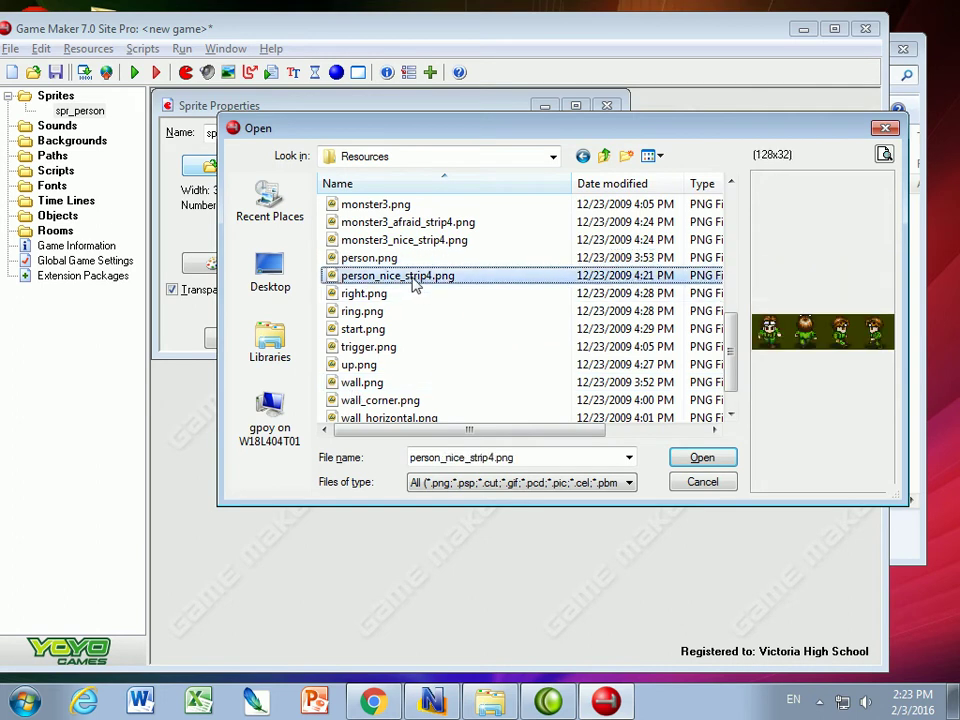
click(388, 264)
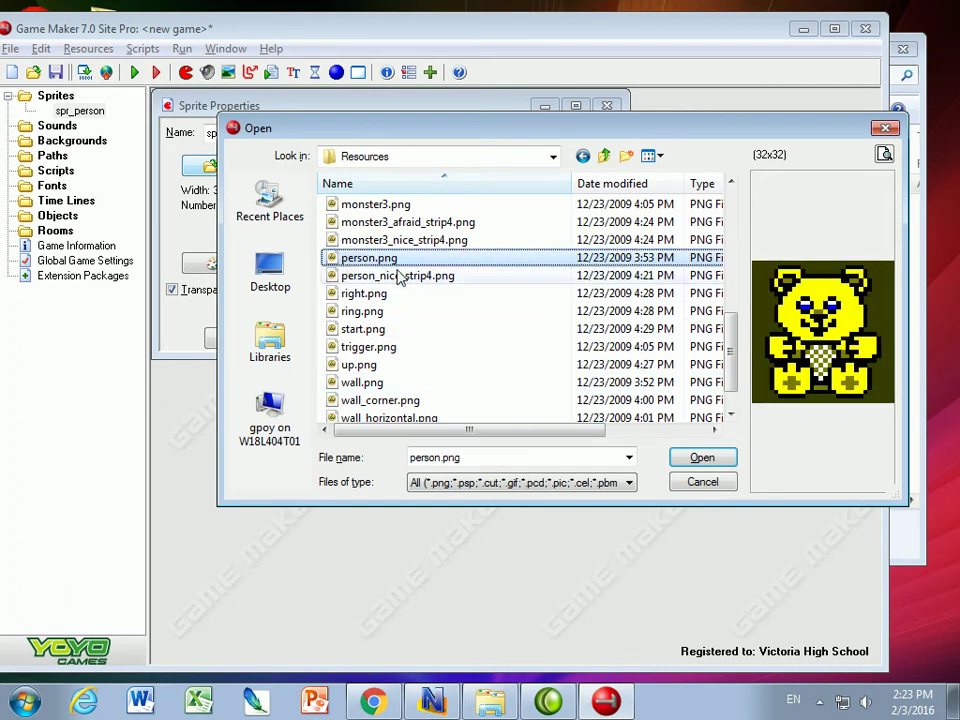
click(690, 460)
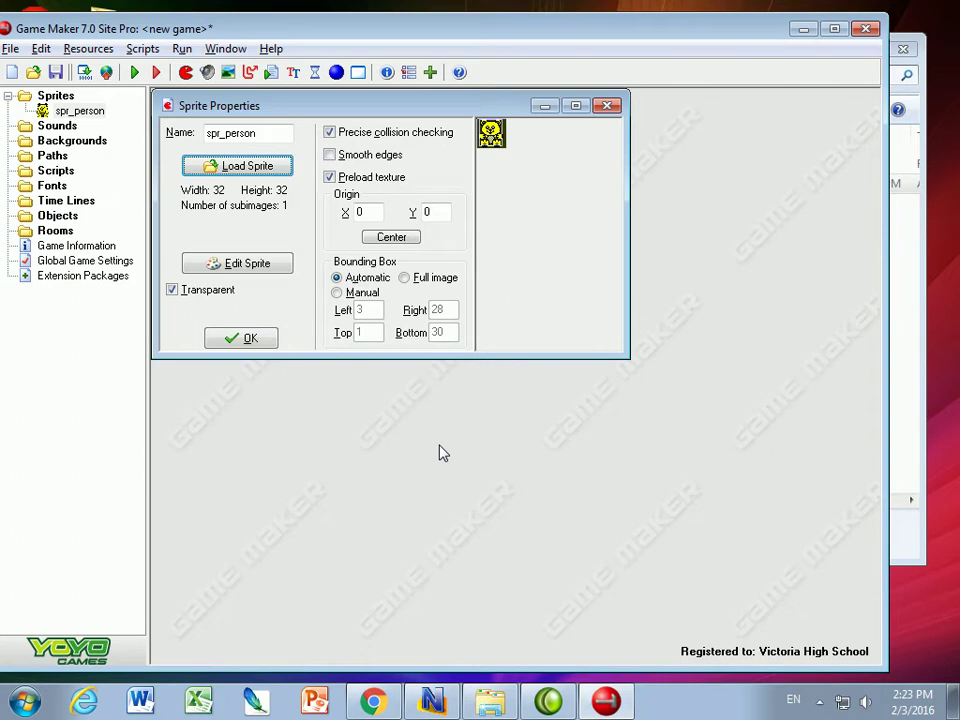
- Turn off precise collision and preload texture, and use a full-image bounding box
click(331, 134)
click(329, 177)
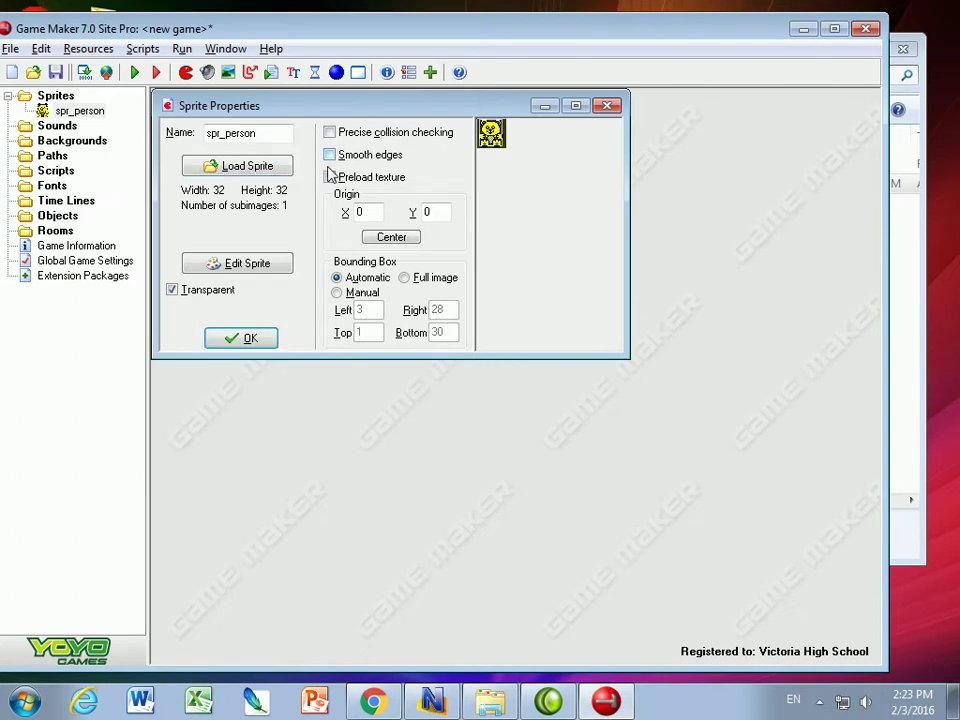
click(405, 278)
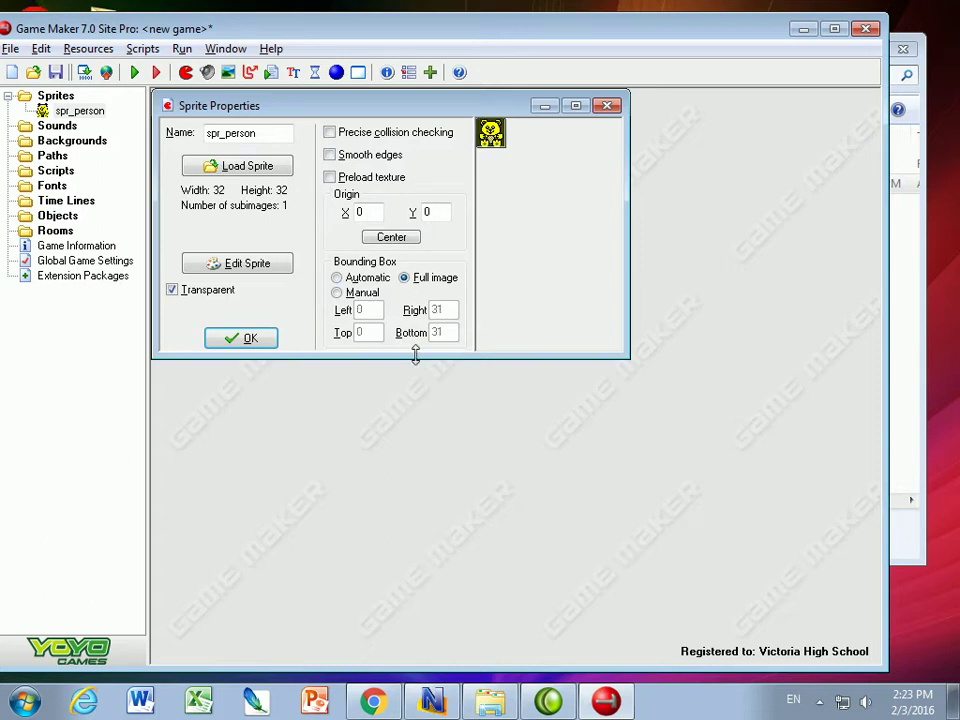
- Confirm spr_person and create a second sprite named spr_wall
click(236, 340)
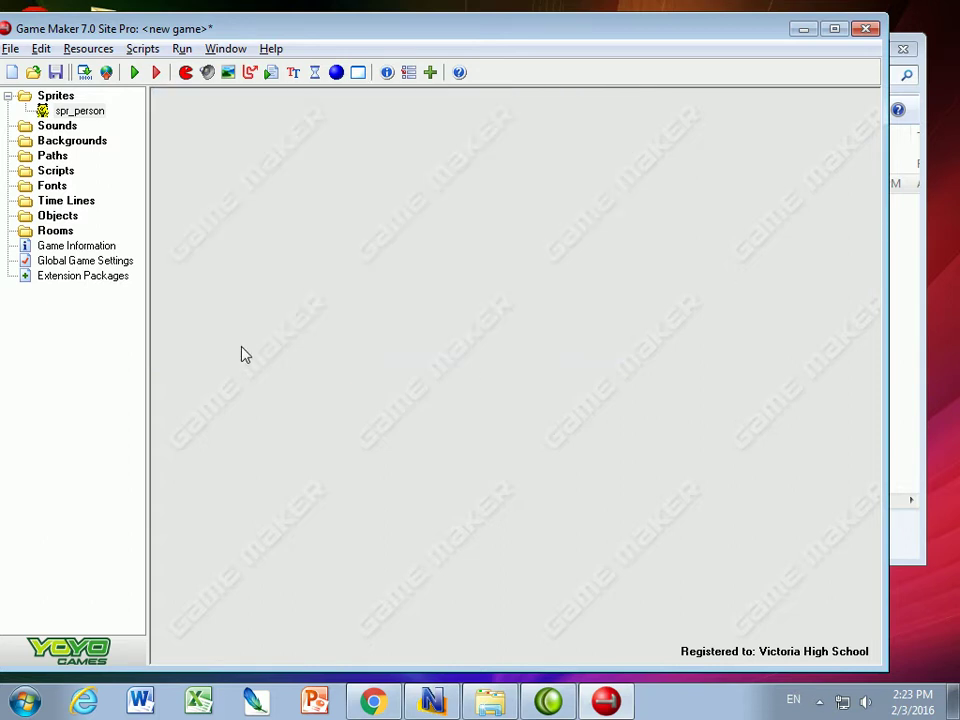
right_click(38, 100)
click(80, 106)
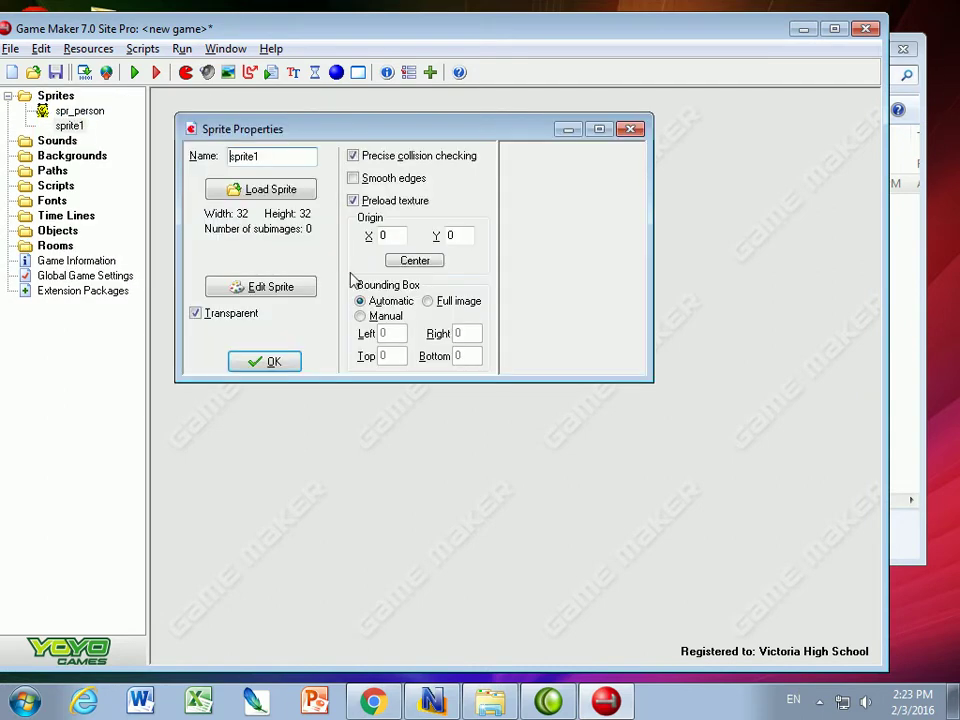
double_click(245, 158)
text(spr_wall)
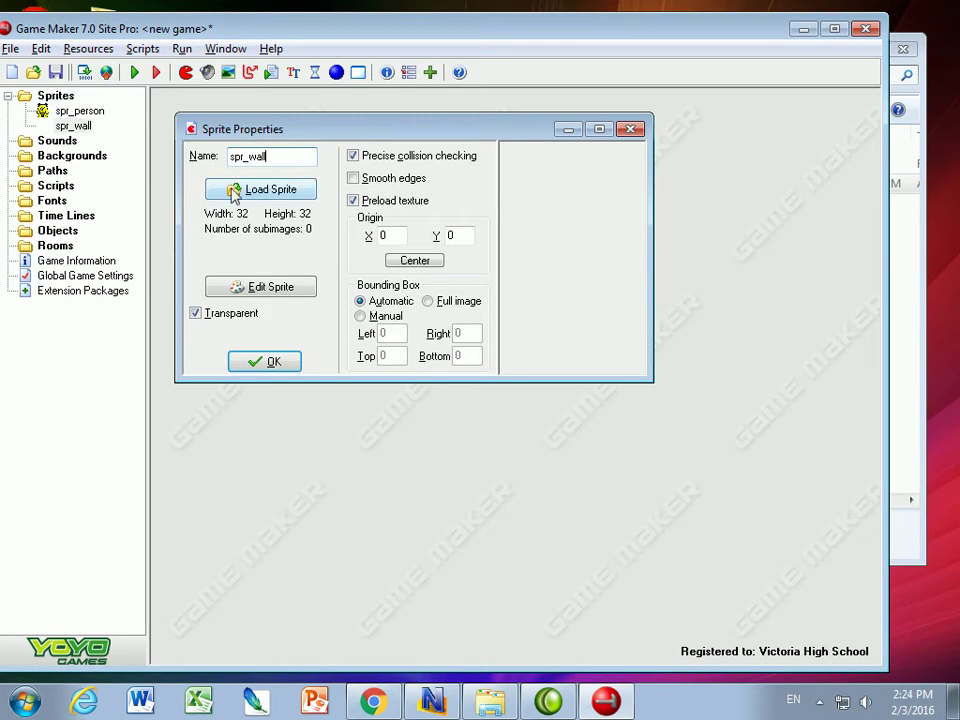
- Load the wall image from Resources into spr_wall
click(261, 189)
click(395, 364)
scroll(395, 362, down, 1)
scroll(395, 362, down, 5)
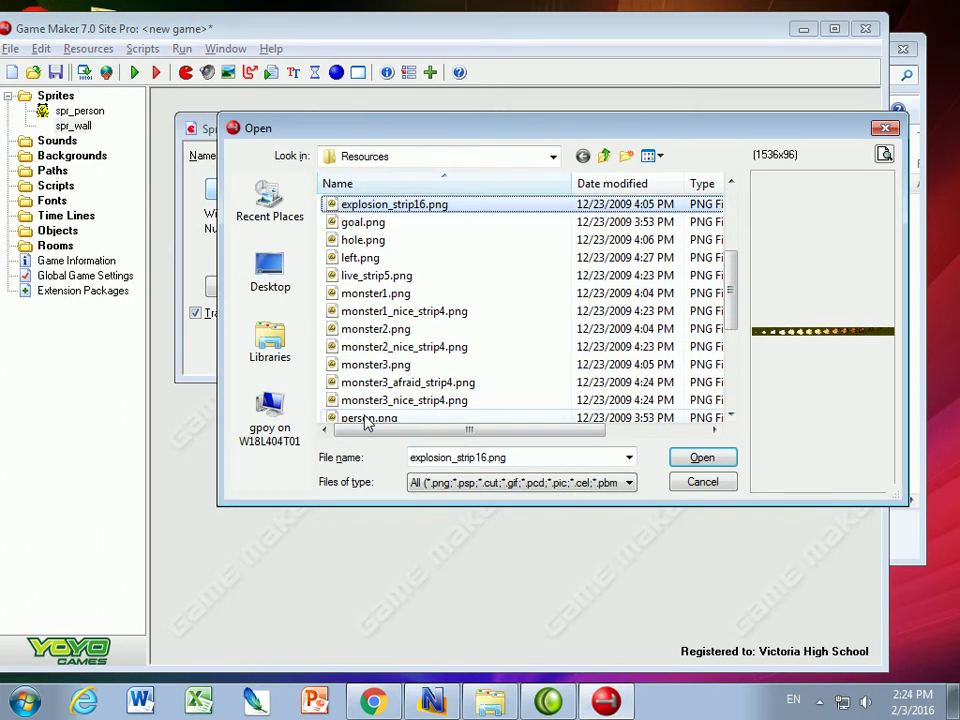
click(362, 382)
- Turn off precise collision, preloading and transparency, use a full-image bounding box, and confirm
click(682, 466)
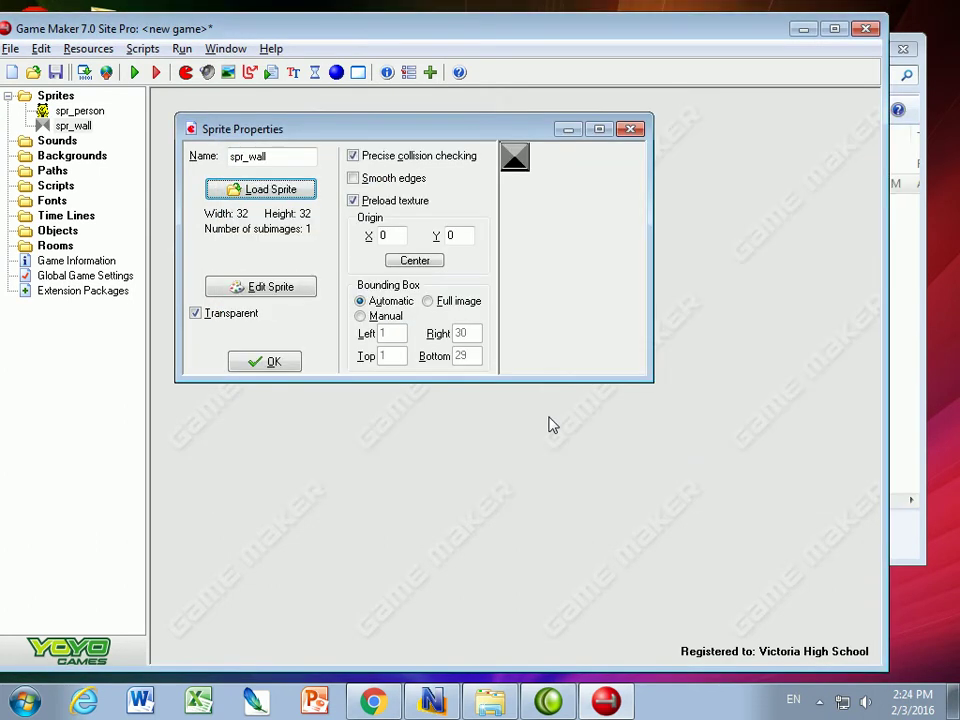
click(352, 156)
click(353, 200)
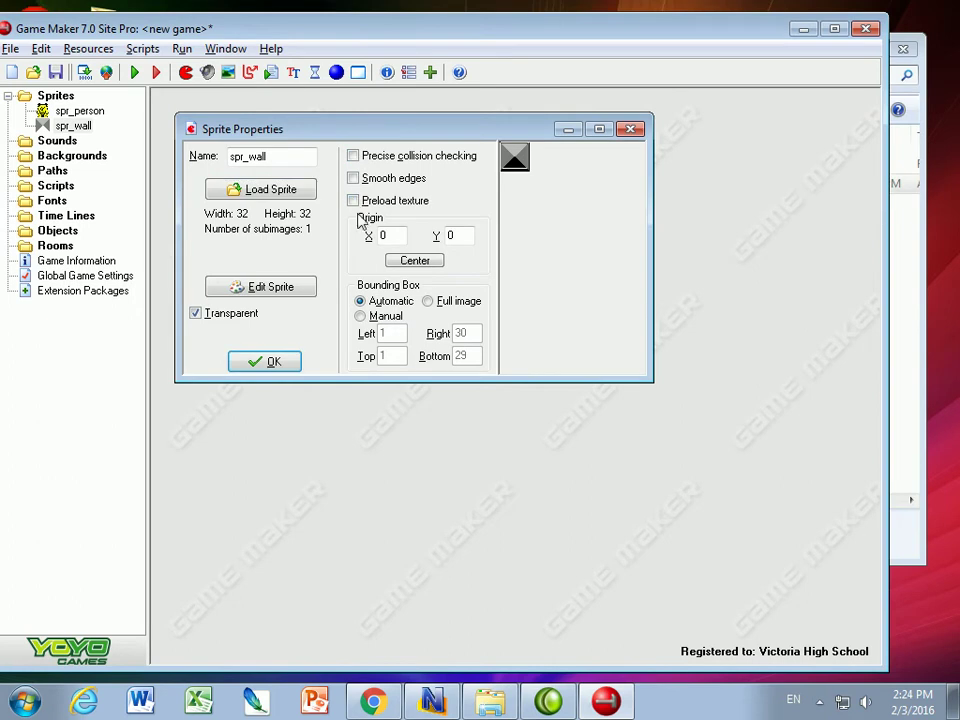
click(430, 302)
click(201, 316)
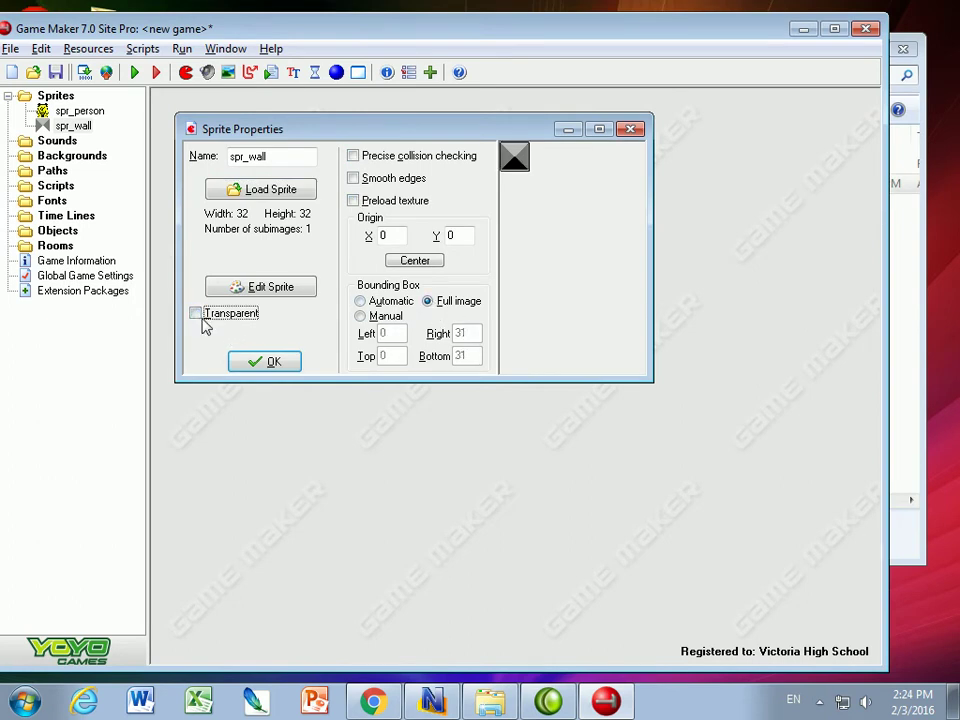
click(270, 361)
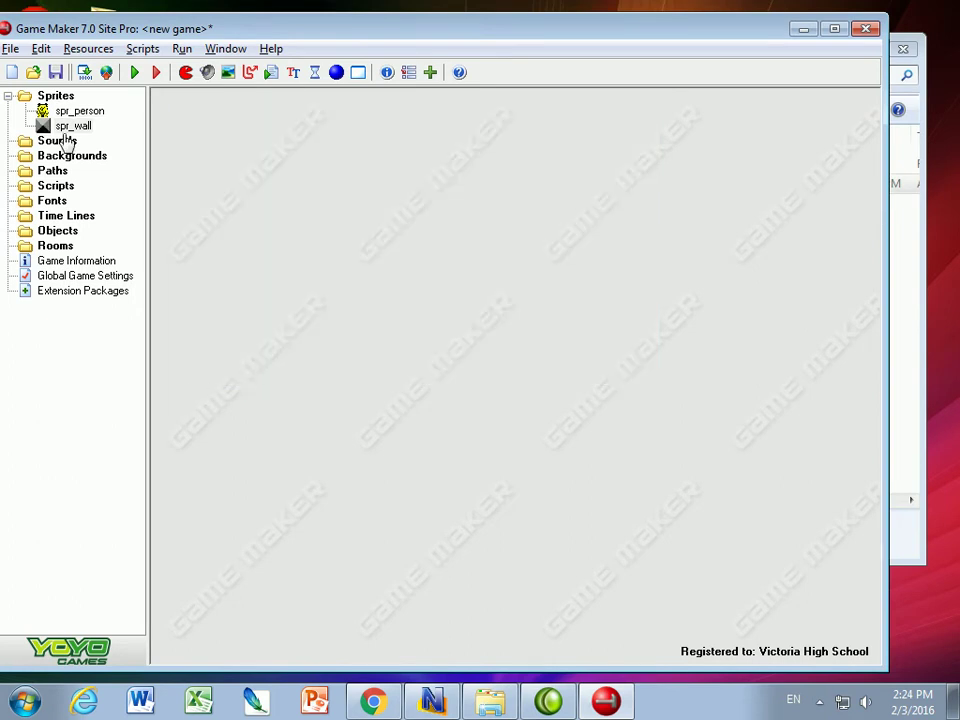
- Create an object named obj_person and assign it the spr_person sprite
click(52, 232)
right_click(52, 232)
click(120, 240)
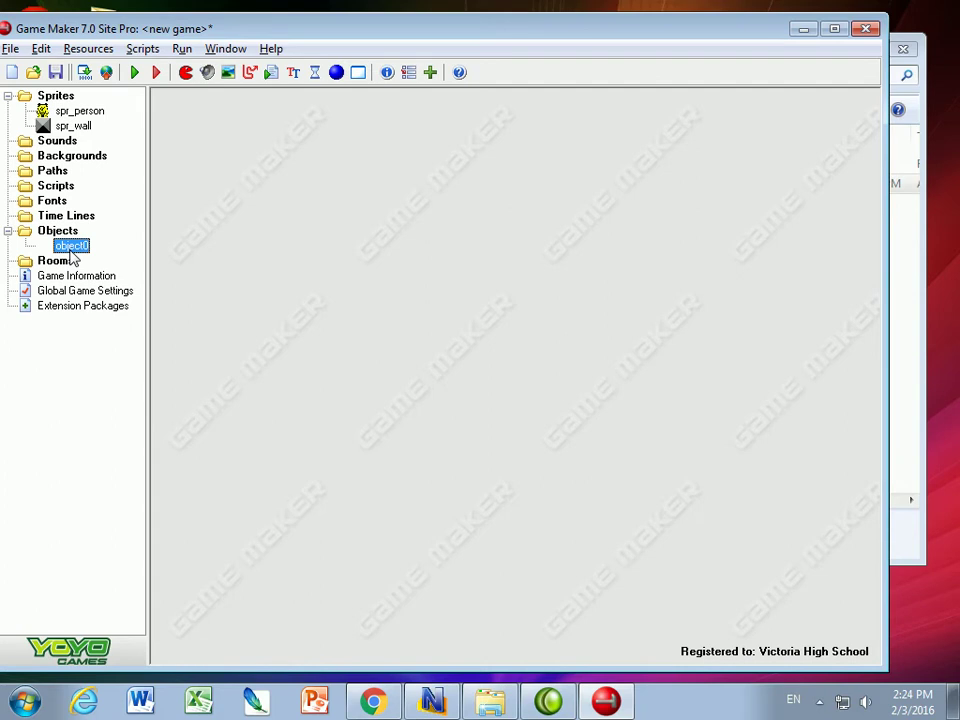
double_click(71, 247)
drag(265, 180, 358, 231)
text(j_person)
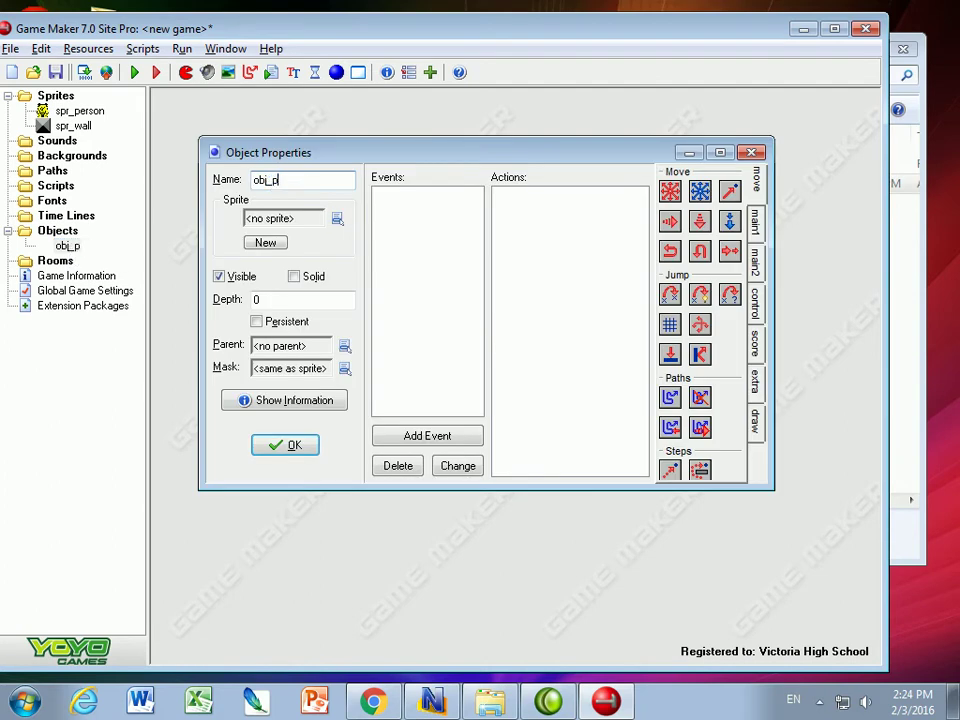
click(337, 218)
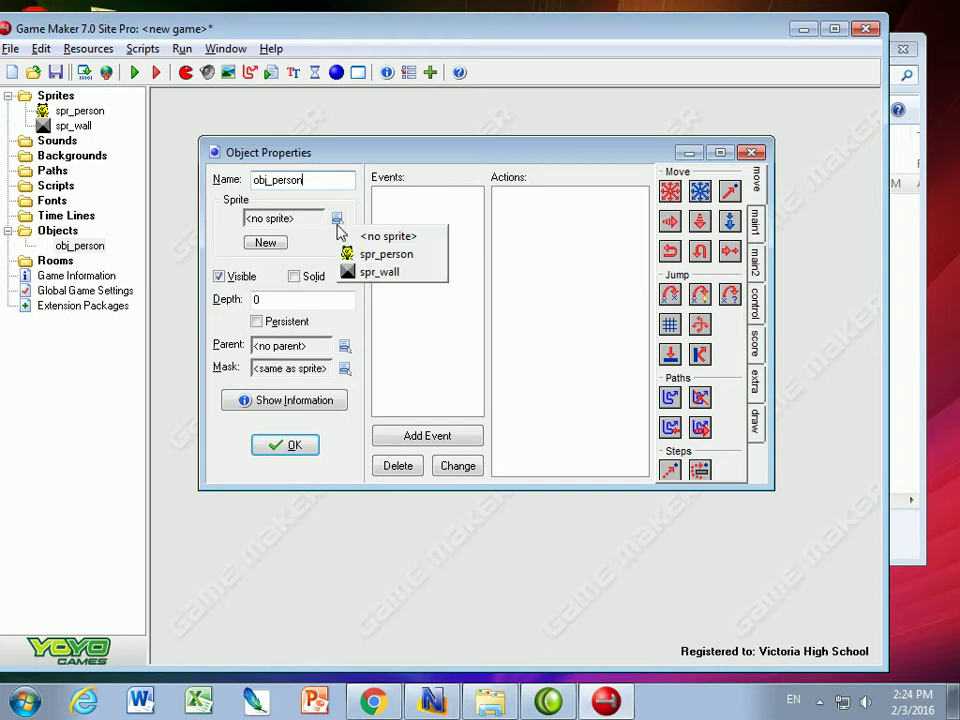
click(362, 256)
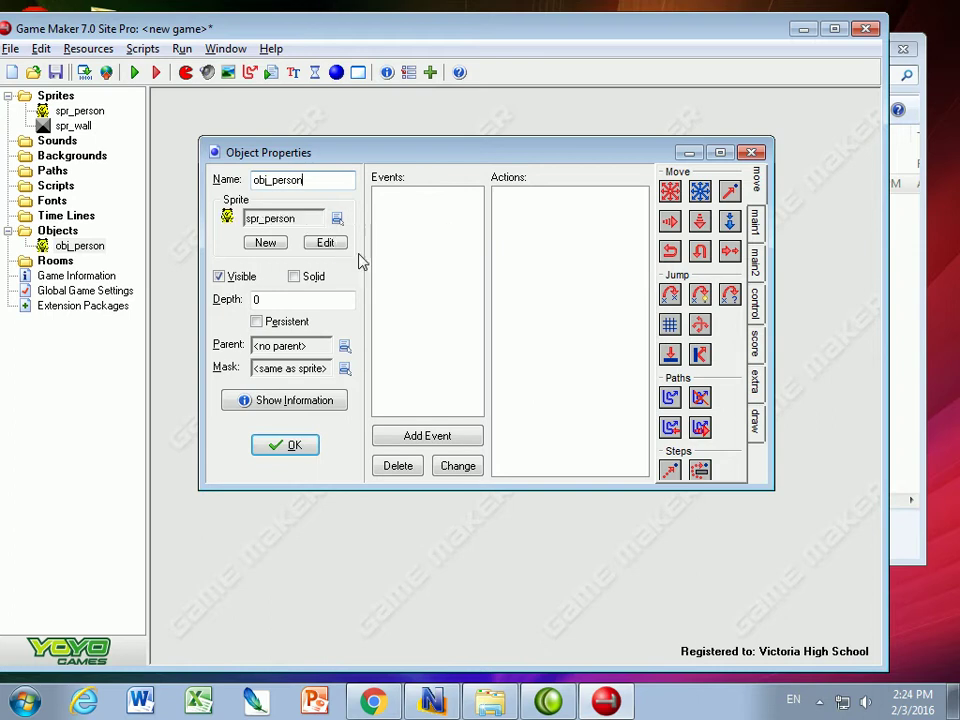
right_click(47, 232)
- Name the new object obj_wall, give it spr_wall, tick Solid, and confirm
click(100, 241)
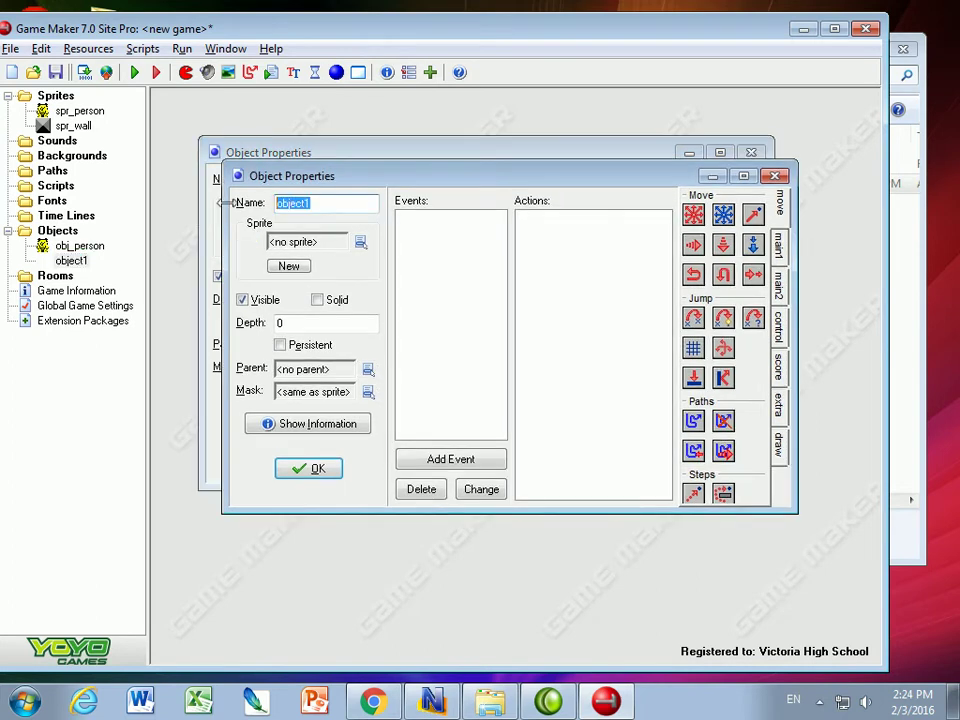
text(obj_wa)
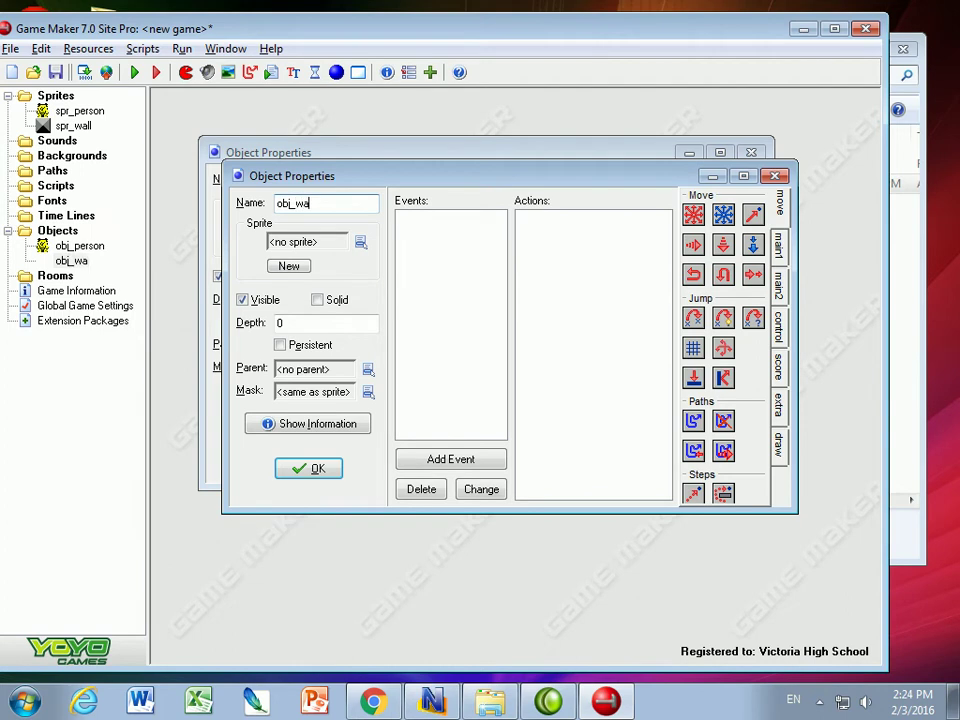
text(ll)
click(360, 242)
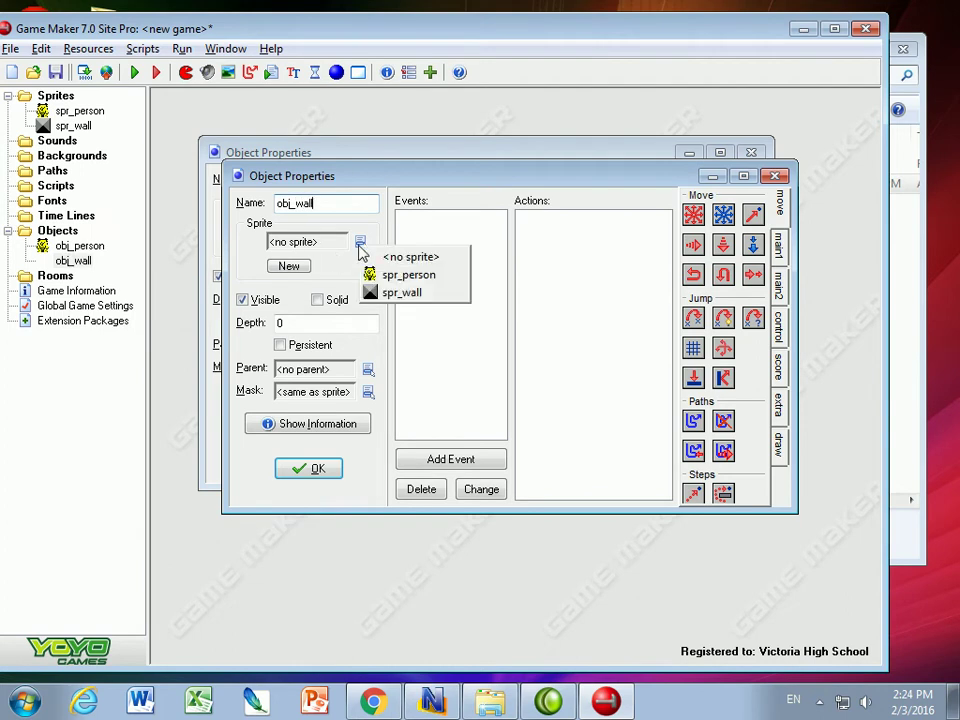
click(395, 293)
click(317, 300)
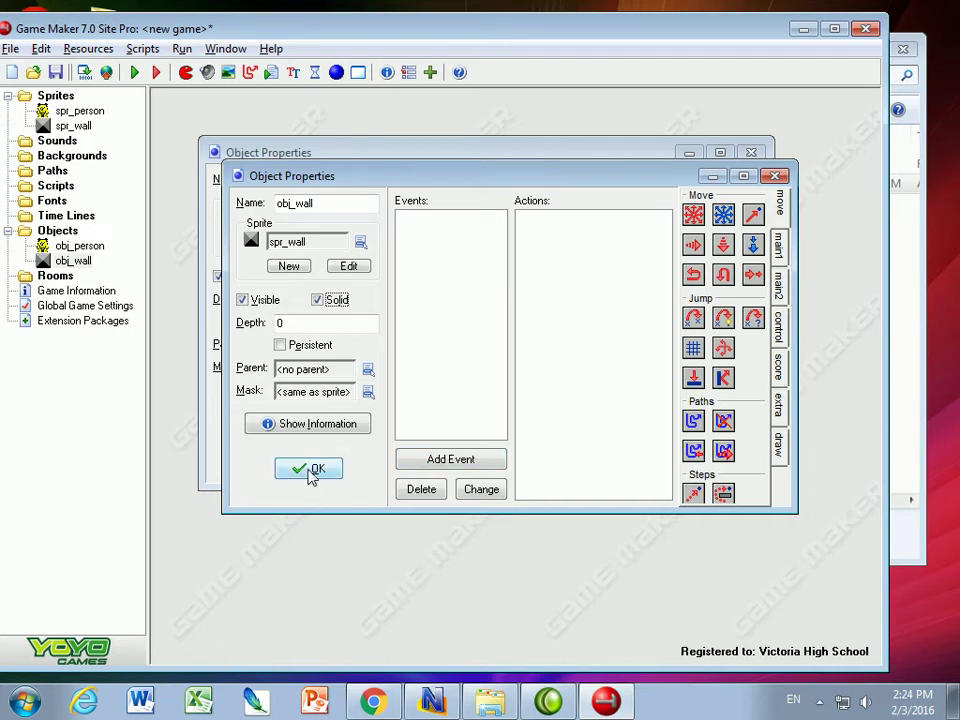
click(311, 472)
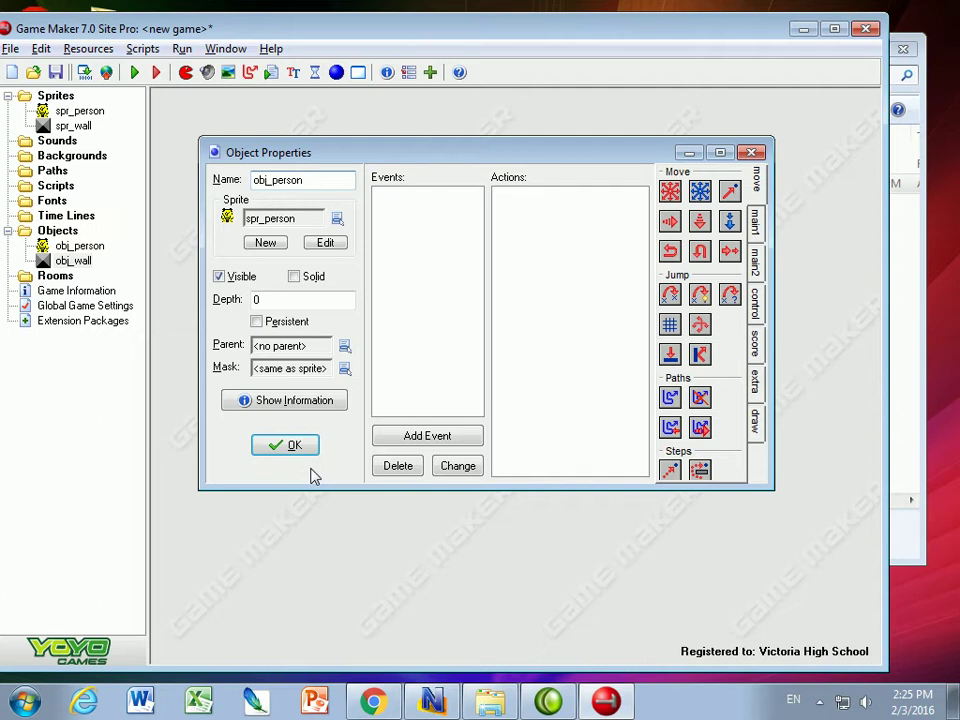
right_click(60, 277)
- Create a new room with horizontal and vertical snap of 32
click(70, 290)
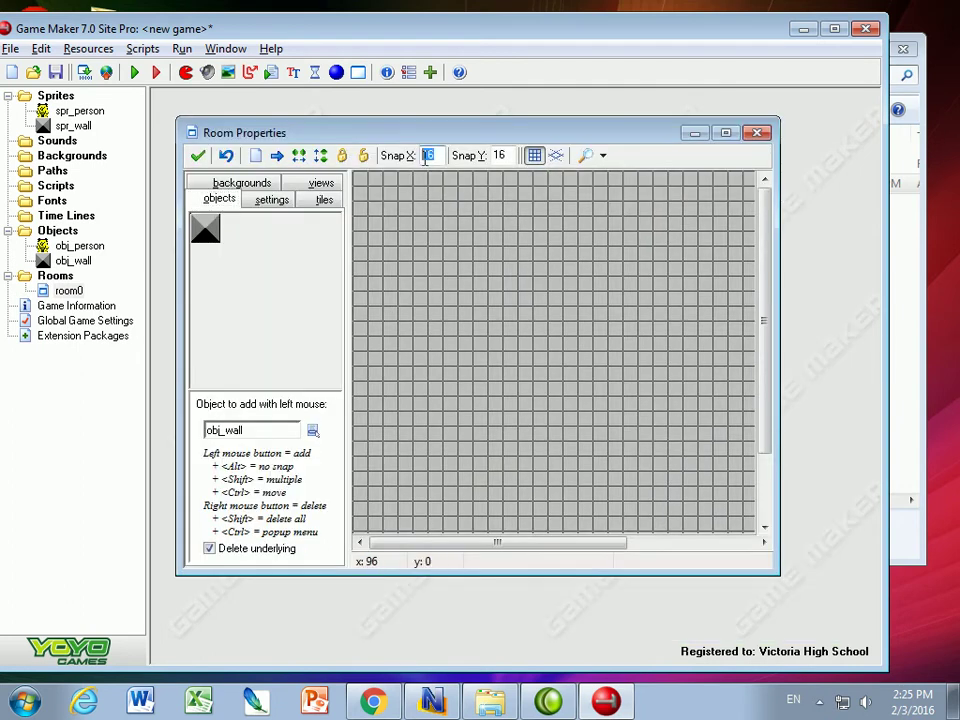
text(32)
key(Tab)
text(32)
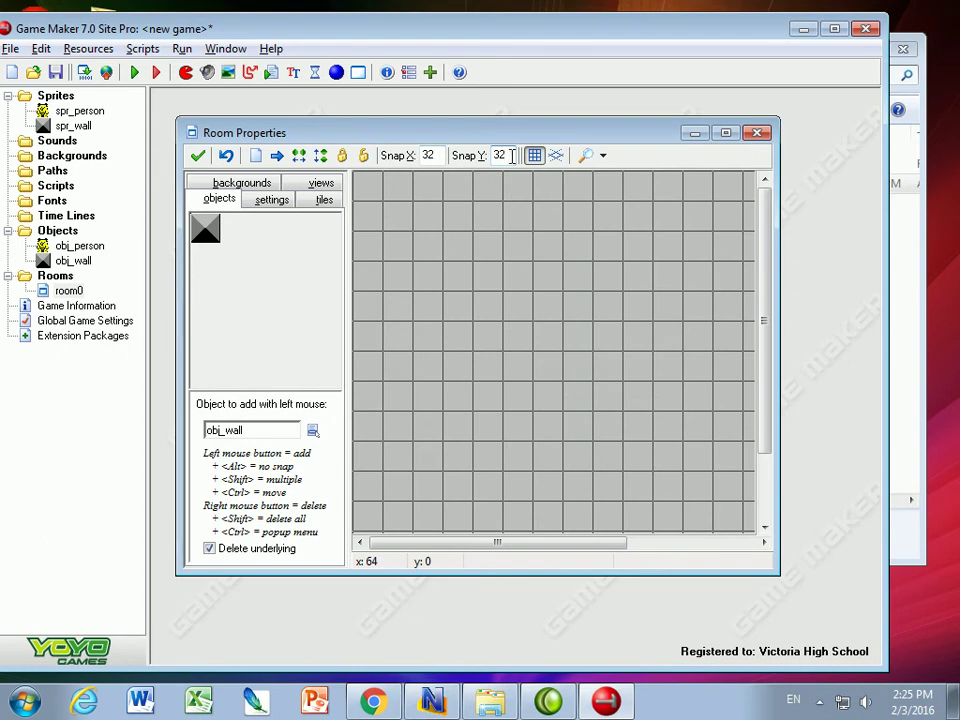
- Paint walls down the room's left edge and place the person inside the maze
shift+drag(367, 190, 375, 519)
click(313, 430)
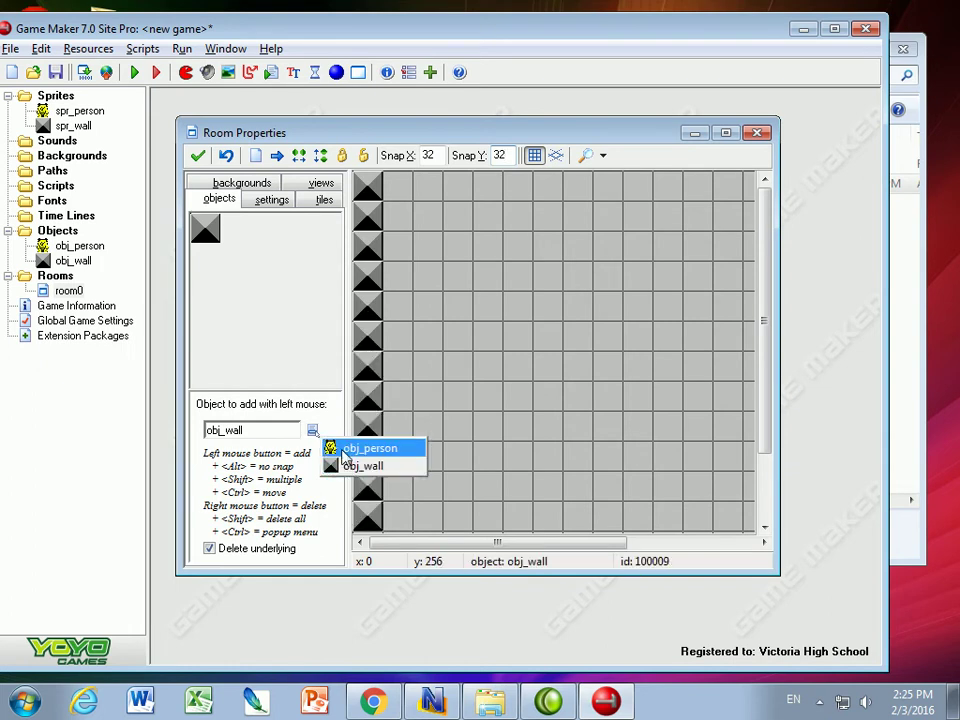
click(340, 447)
click(405, 252)
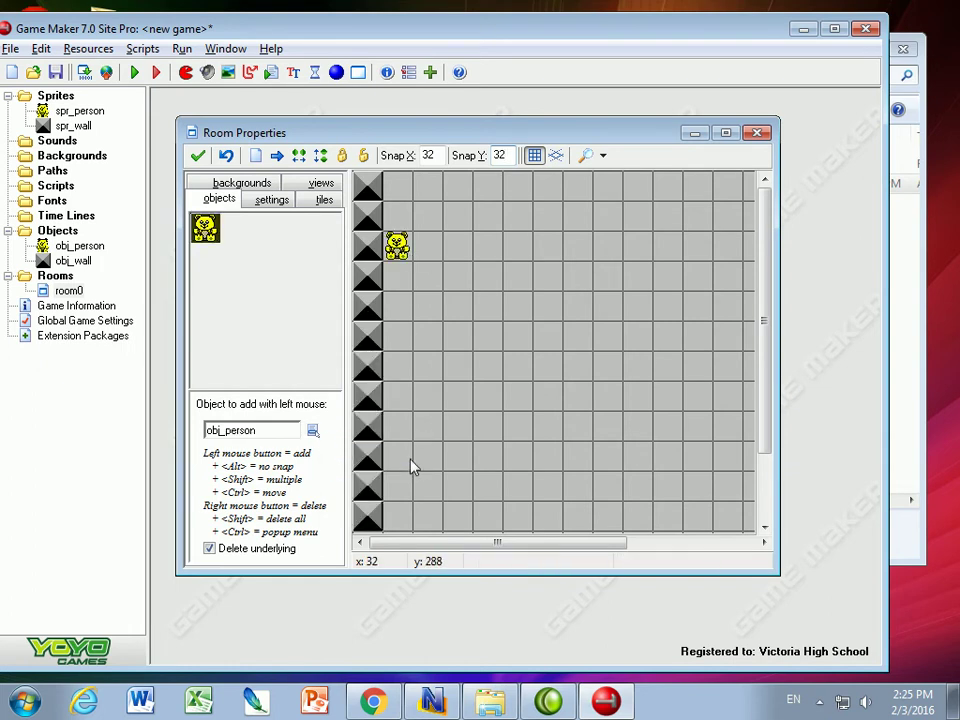
click(313, 430)
click(398, 187)
right_click(398, 187)
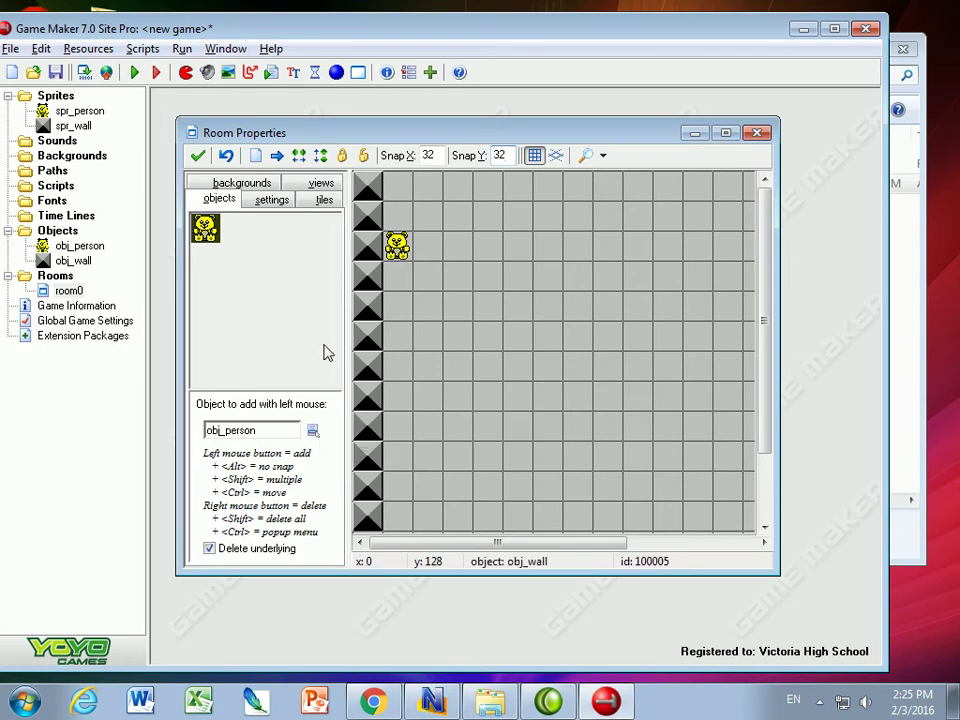
click(313, 430)
click(340, 455)
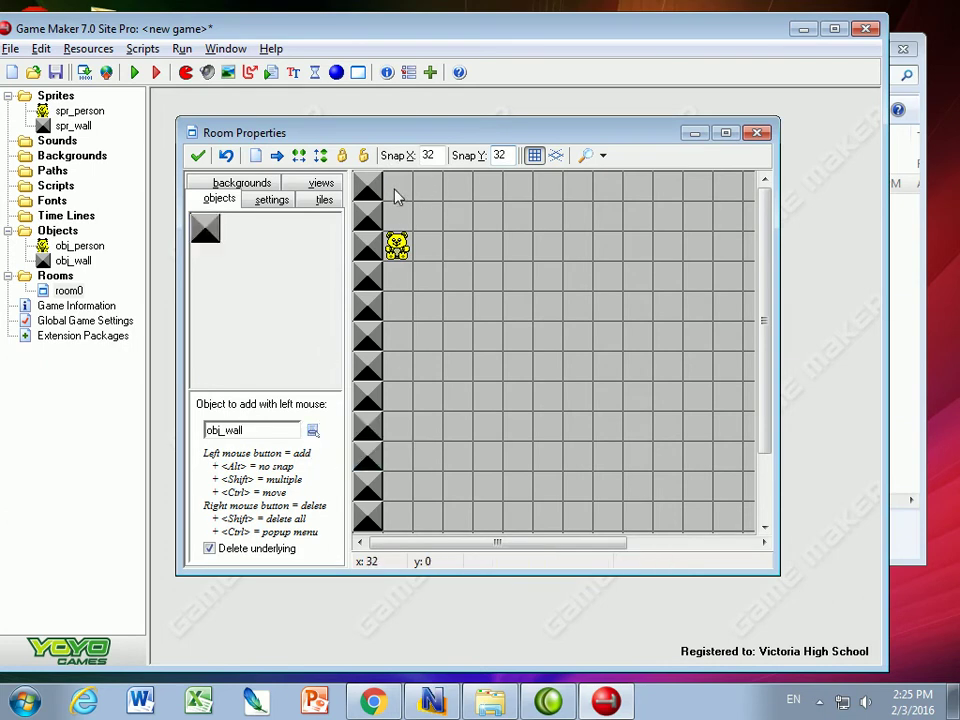
- Add a top-row wall and a wall column beside the person, closing the corridor's bottom
click(398, 190)
click(428, 189)
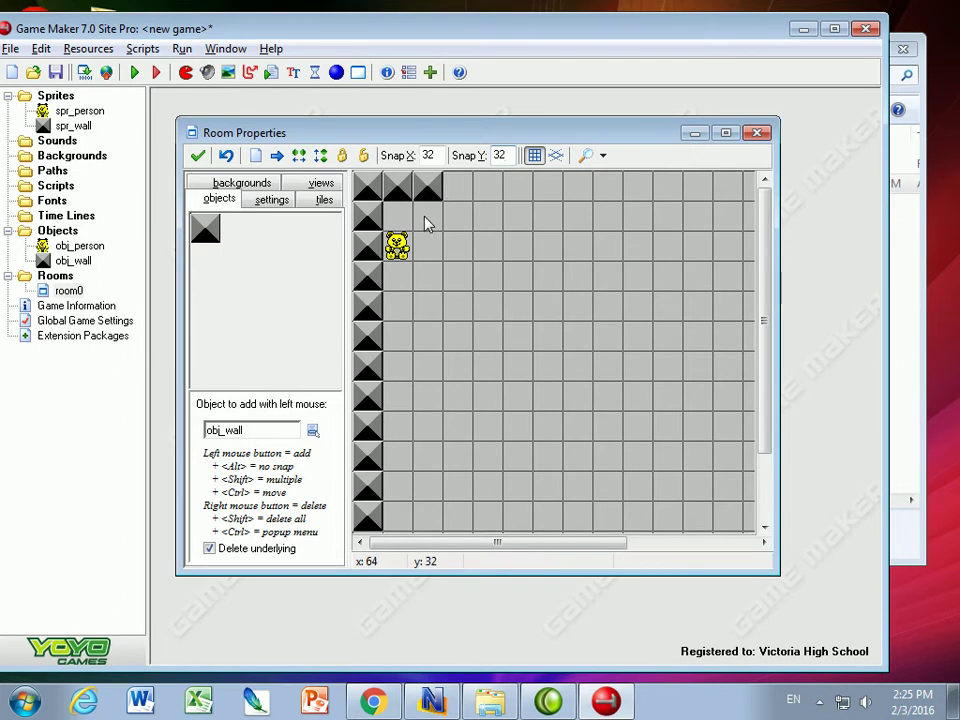
click(427, 220)
click(427, 248)
click(428, 278)
click(428, 308)
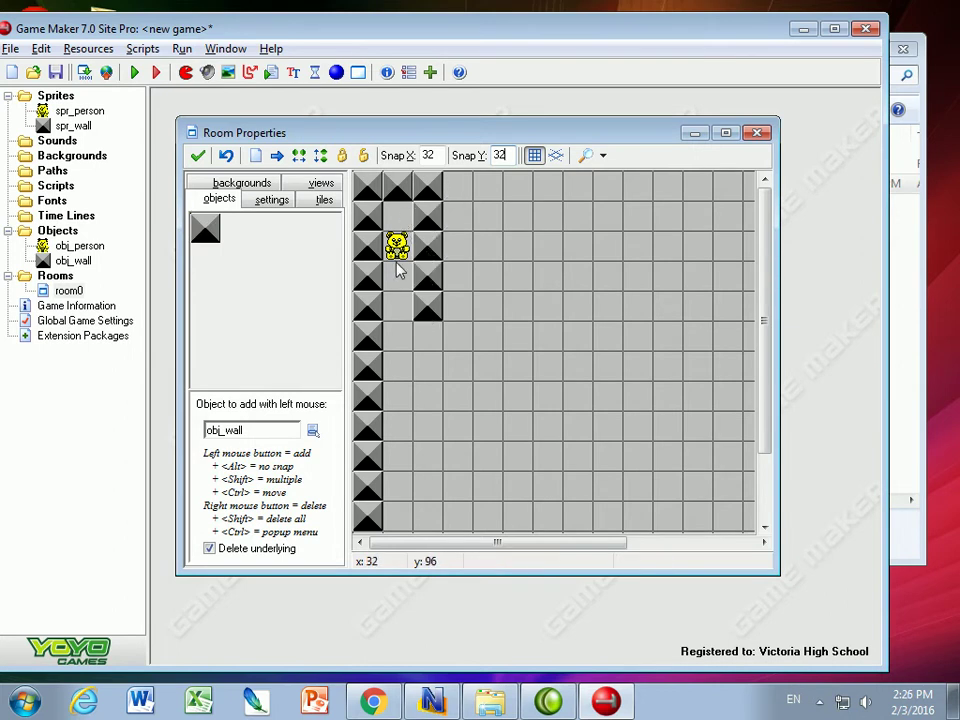
click(398, 368)
- Finish the wall at the corridor's bottom, removing a stray wall in the empty cell
click(428, 368)
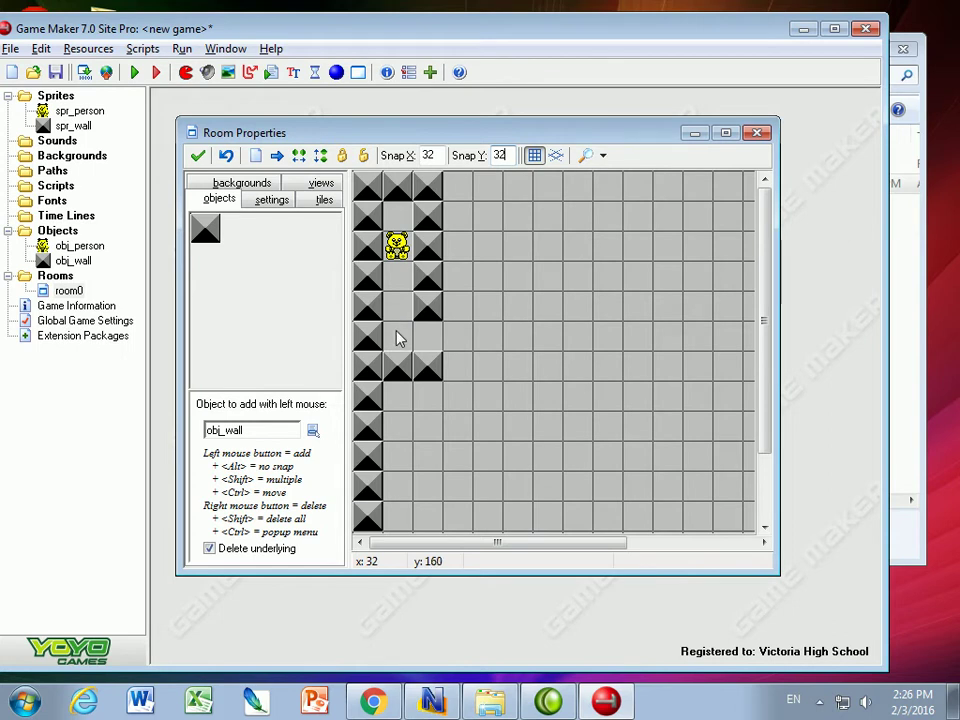
click(313, 430)
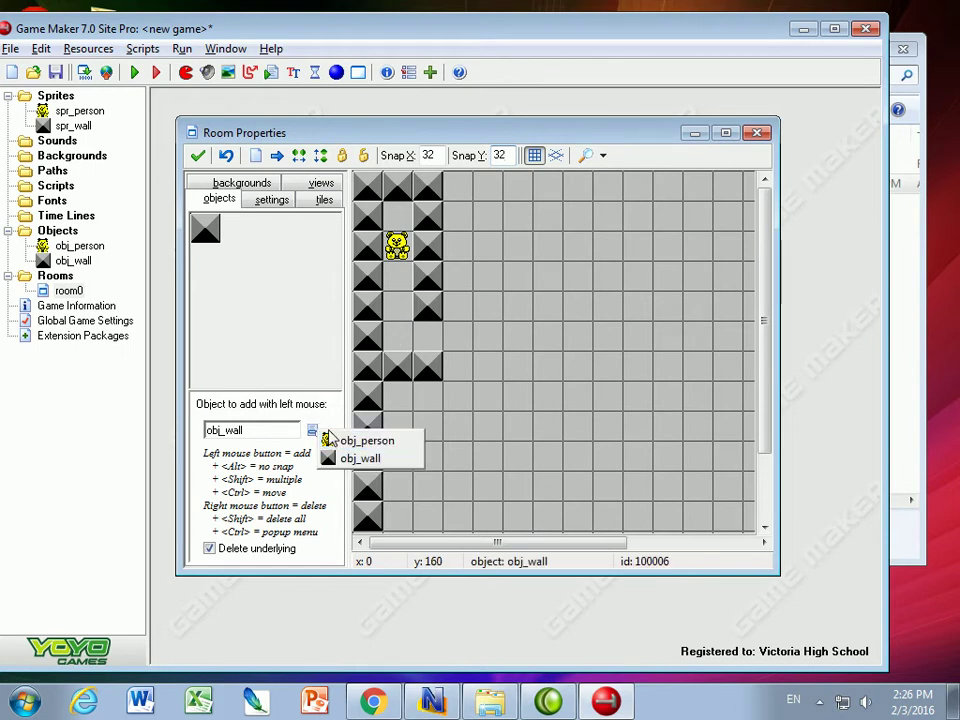
click(396, 342)
right_click(396, 342)
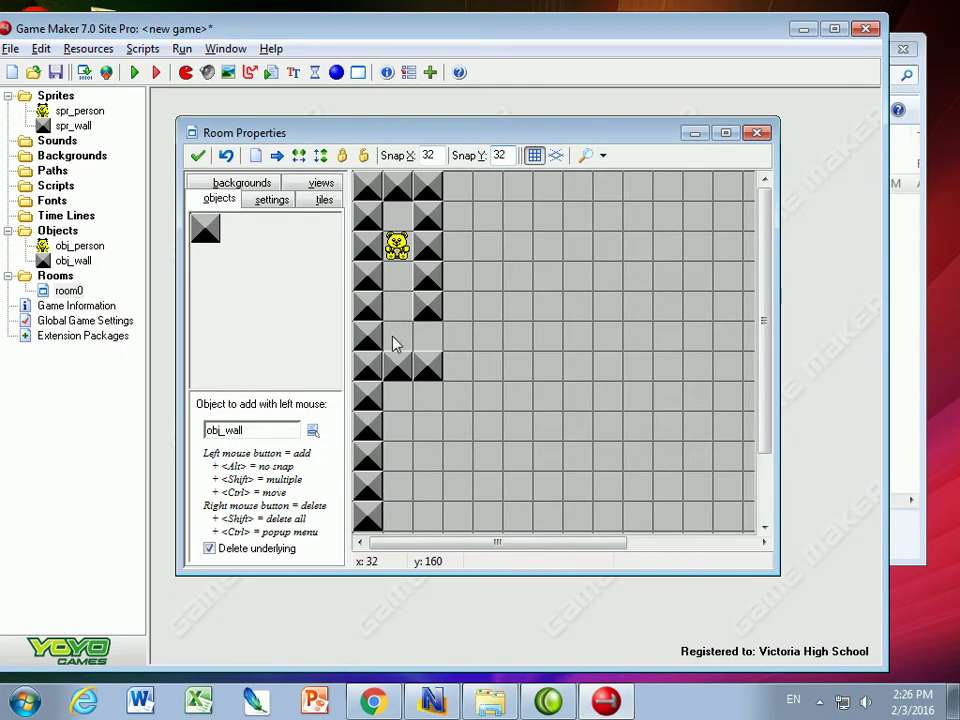
- Move the person to the bottom corridor cell at x 32, y 160
click(313, 430)
click(366, 433)
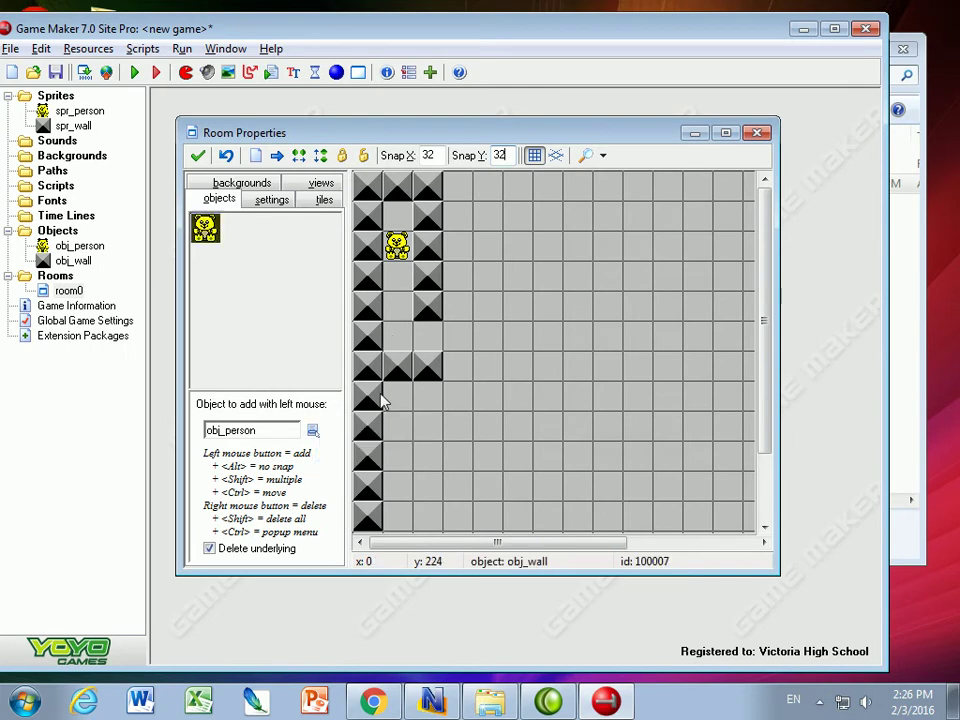
right_click(396, 250)
click(398, 342)
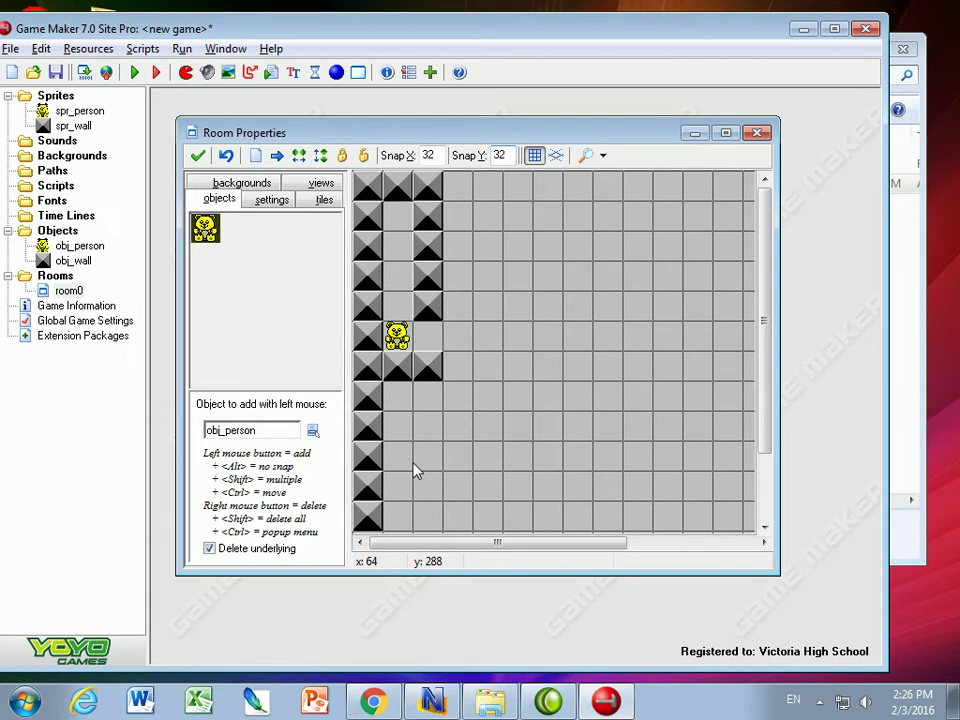
click(401, 224)
right_click(401, 224)
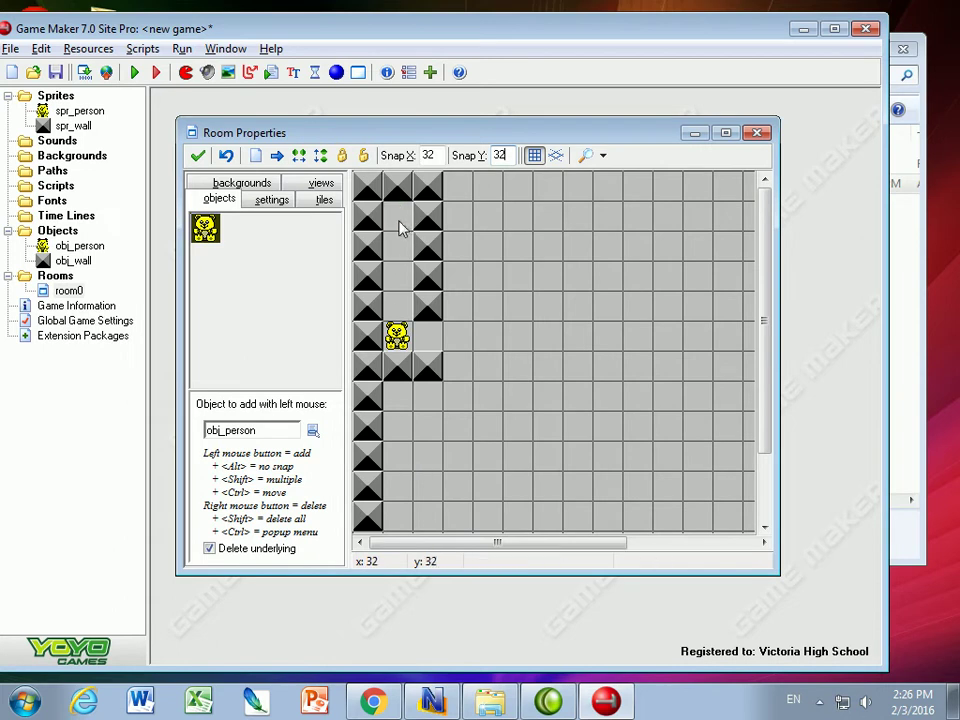
click(398, 341)
- Save room0 and add a Left key keyboard event to obj_person
click(756, 139)
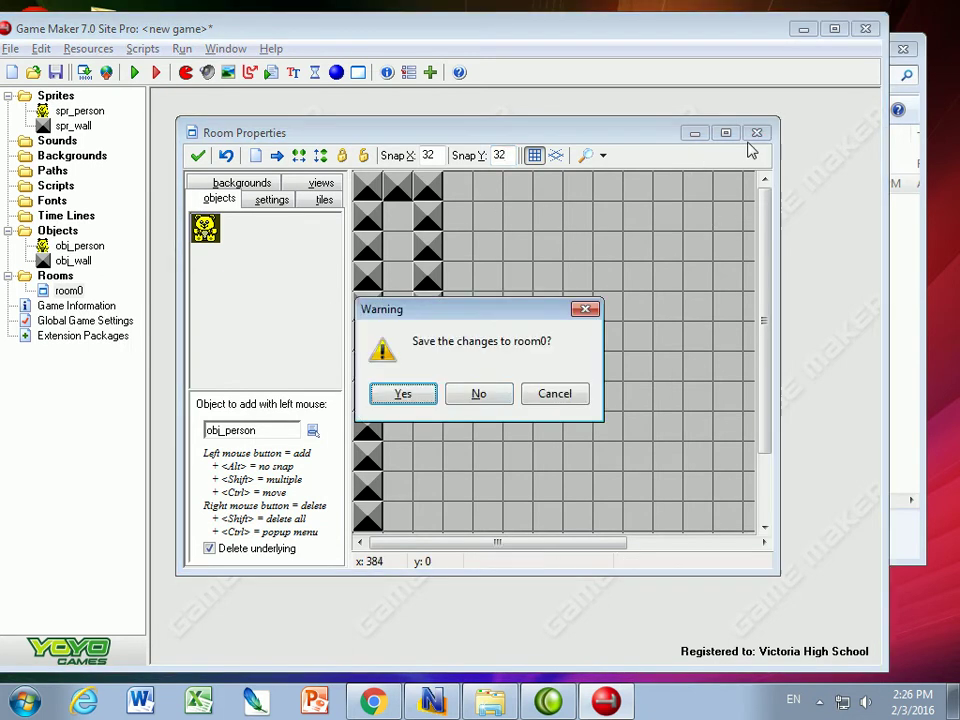
click(416, 401)
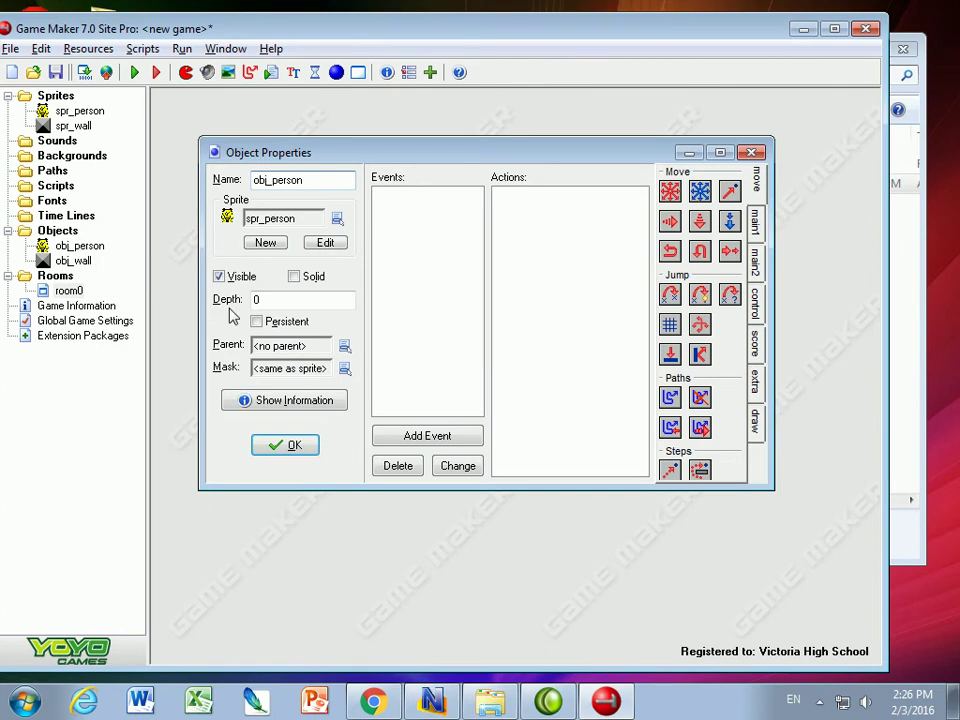
click(416, 440)
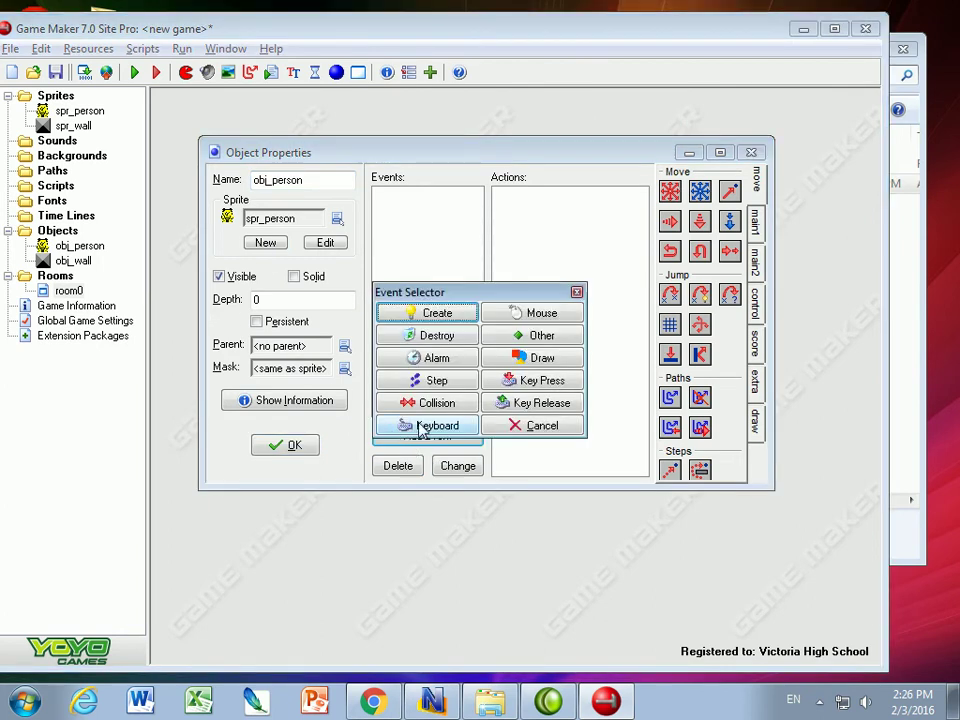
click(421, 427)
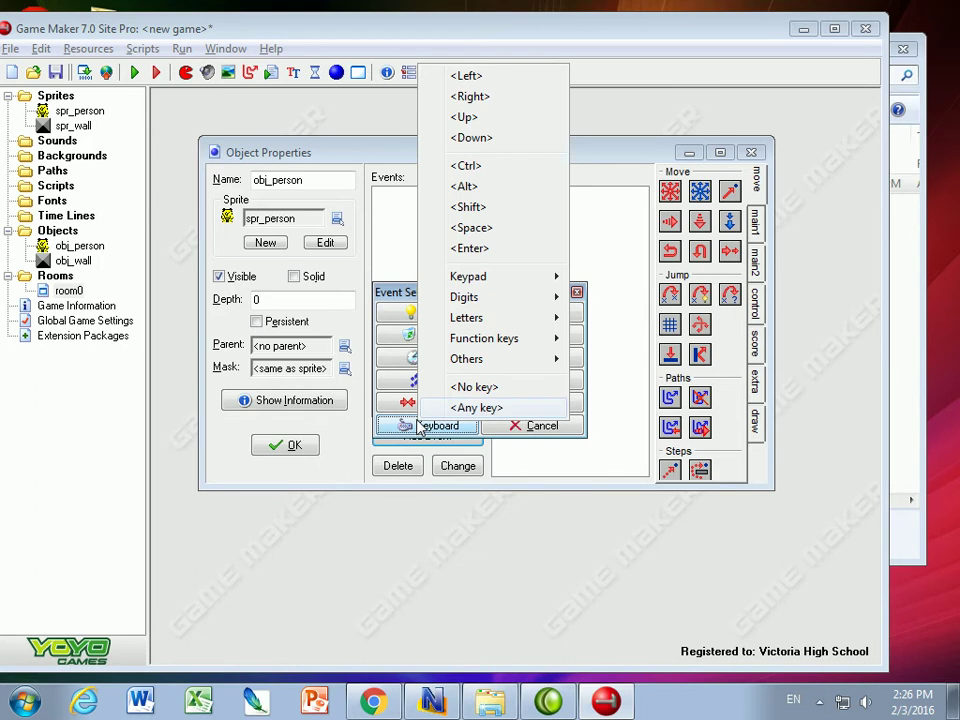
click(489, 79)
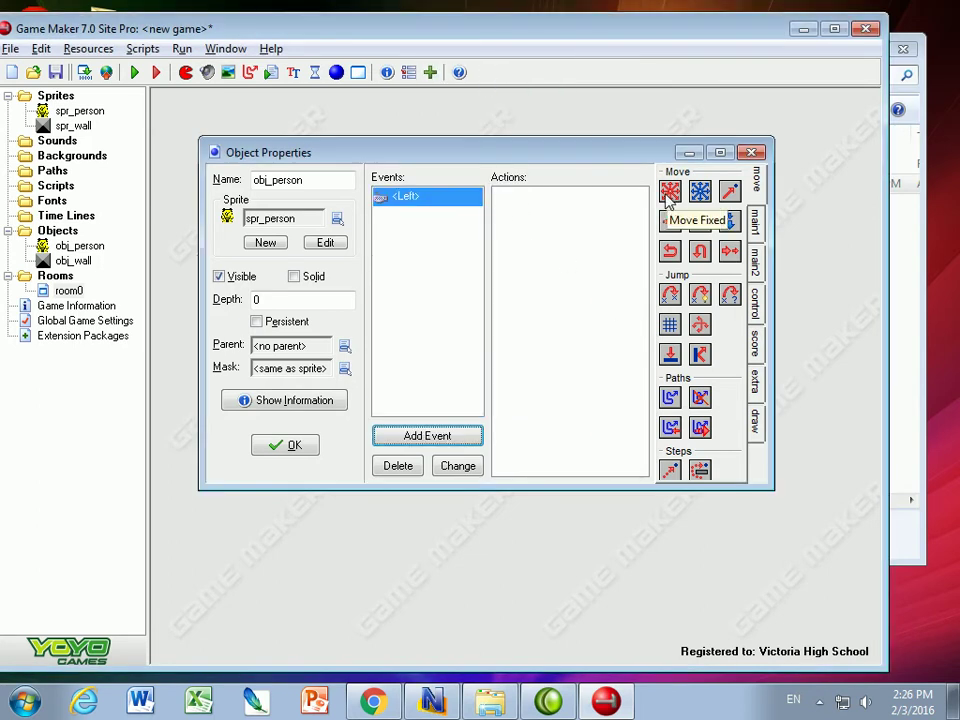
- Give the Left event a Move Fixed action with speed 4
drag(669, 195, 589, 257)
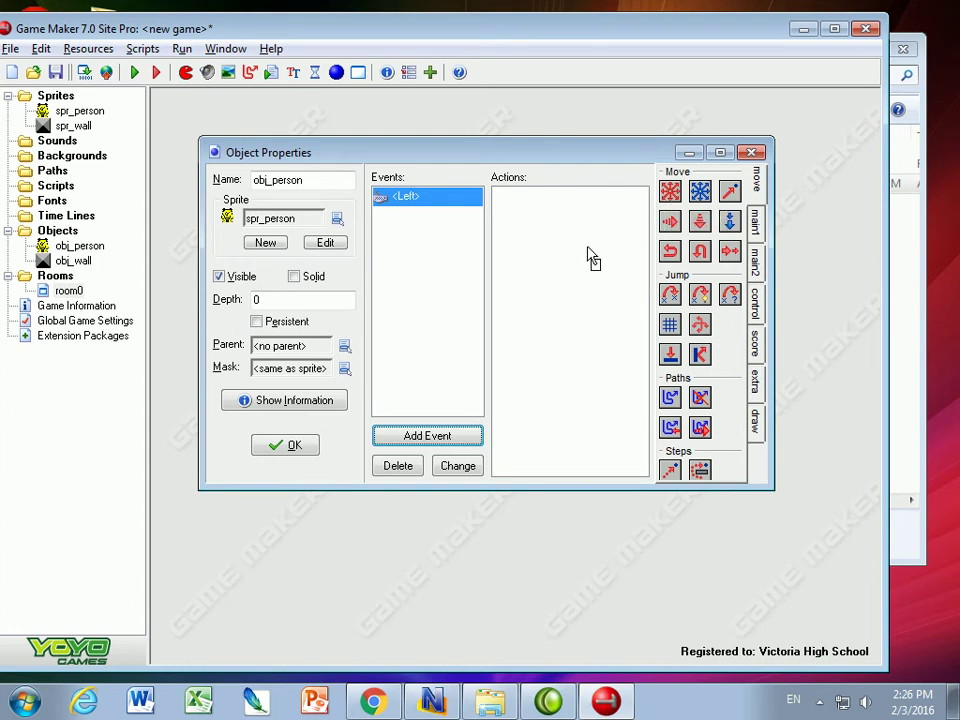
click(491, 359)
double_click(460, 416)
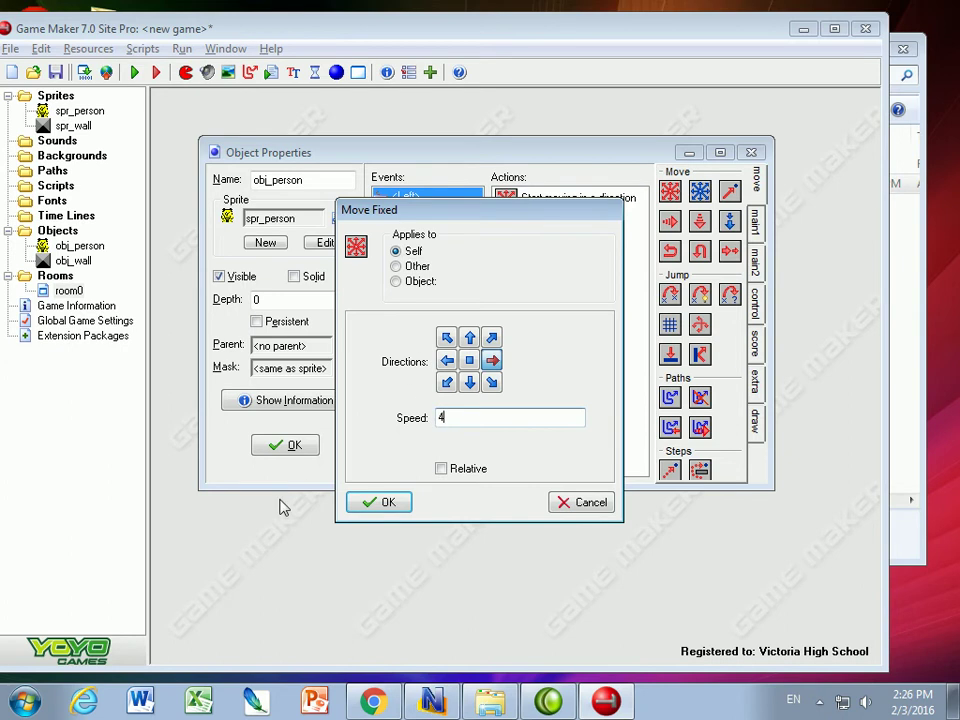
key(Return)
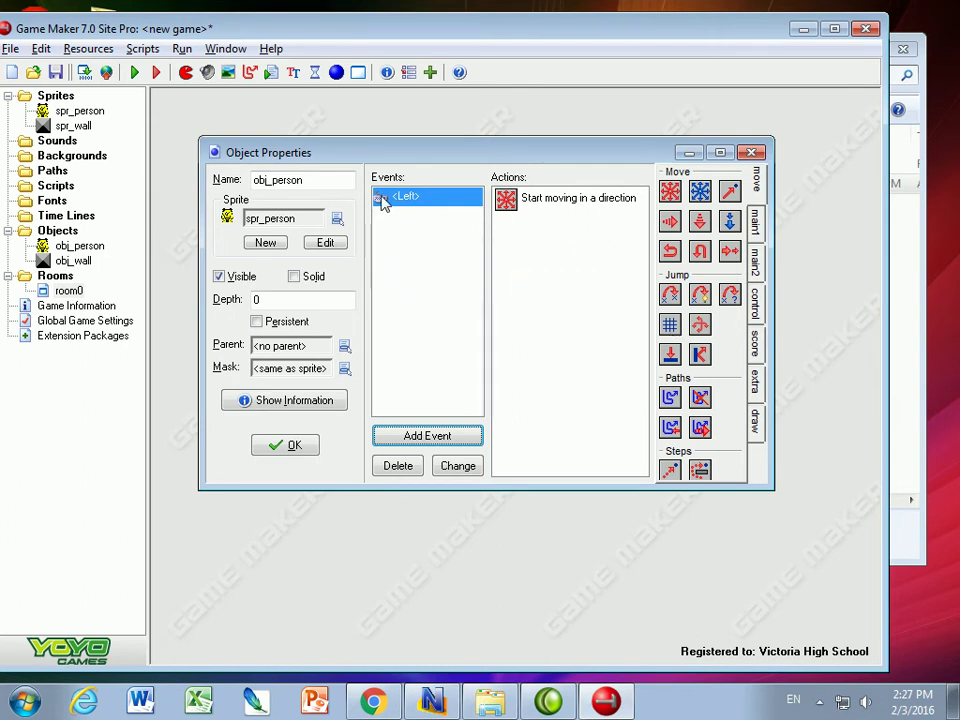
click(510, 205)
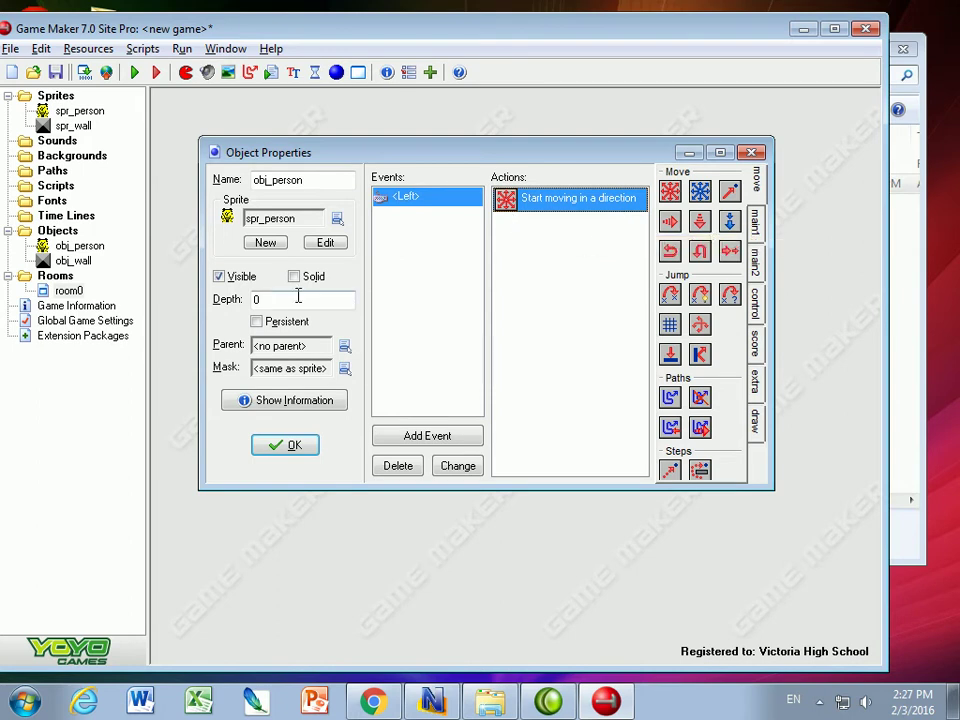
- Move room0's person instance just right of the wall column, then return to obj_person's properties
double_click(70, 291)
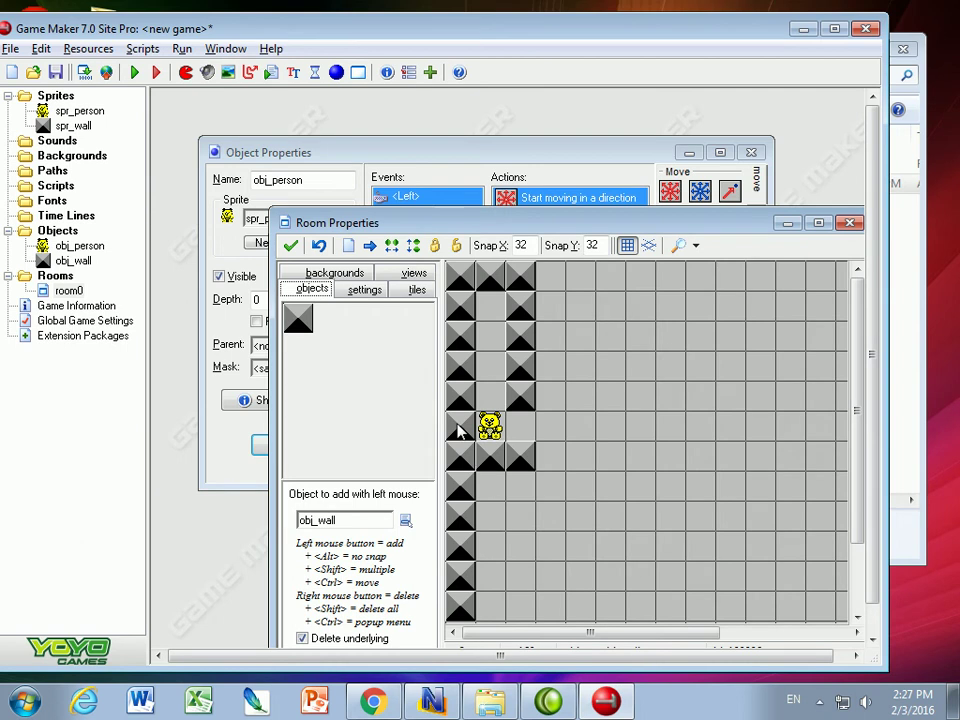
right_click(491, 433)
click(405, 520)
click(452, 537)
click(530, 437)
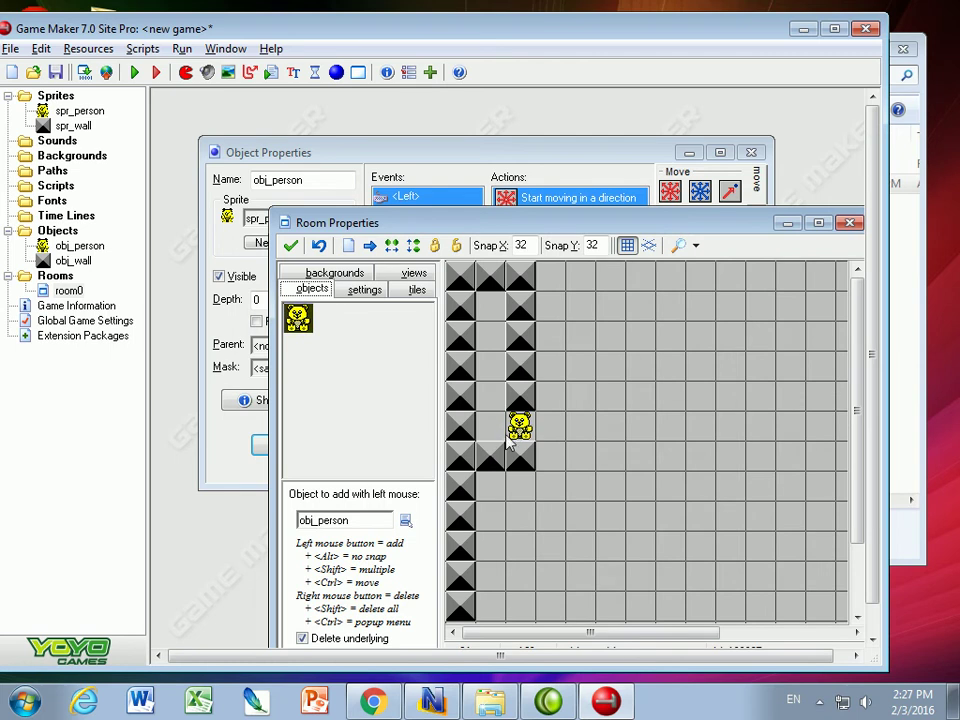
click(582, 435)
click(580, 396)
right_click(580, 396)
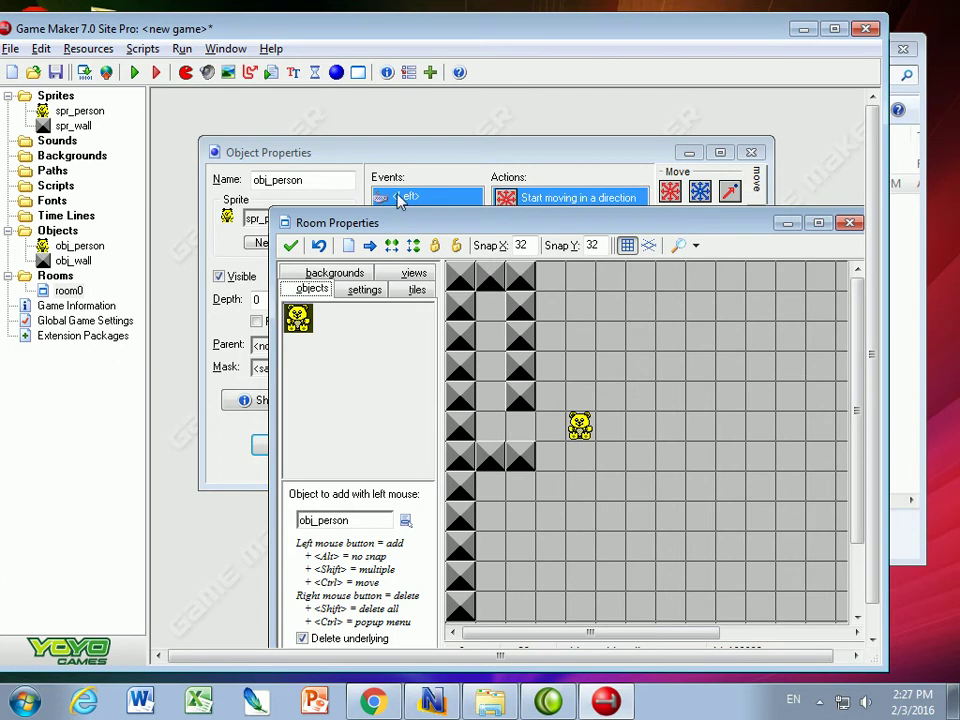
click(403, 152)
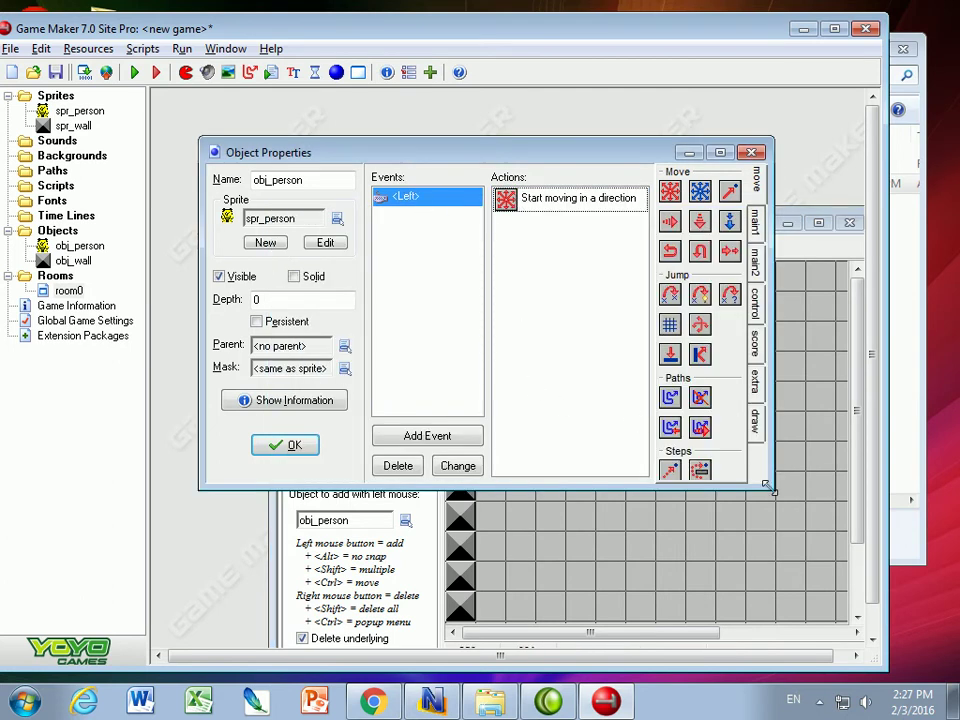
- Add a Check Grid action with 32 by 32 snap before the move in obj_person's Left event
drag(842, 572, 846, 569)
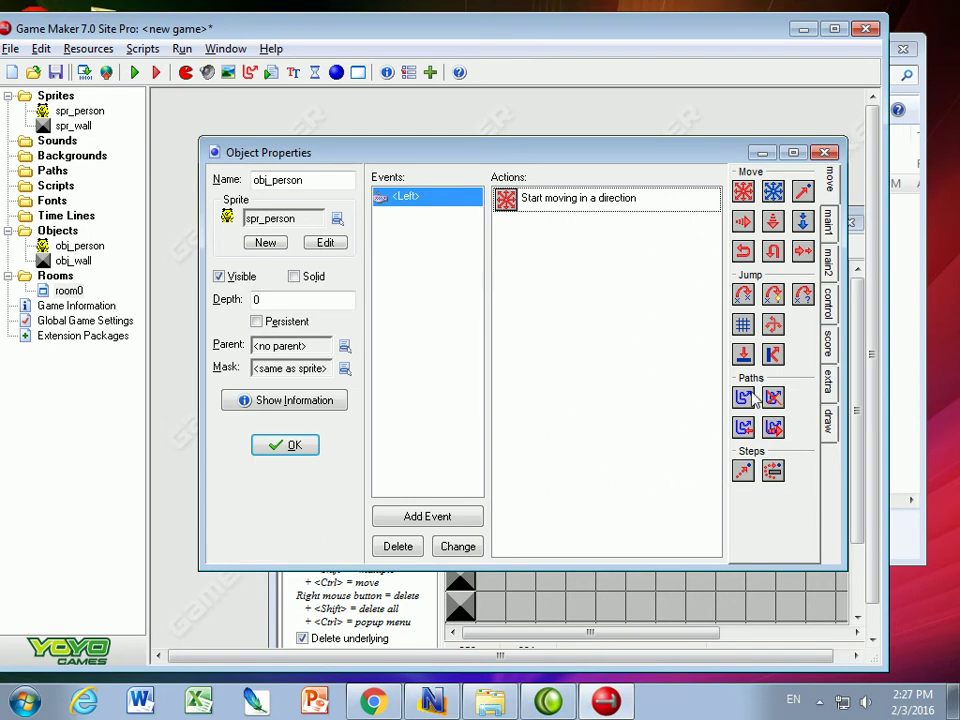
click(830, 230)
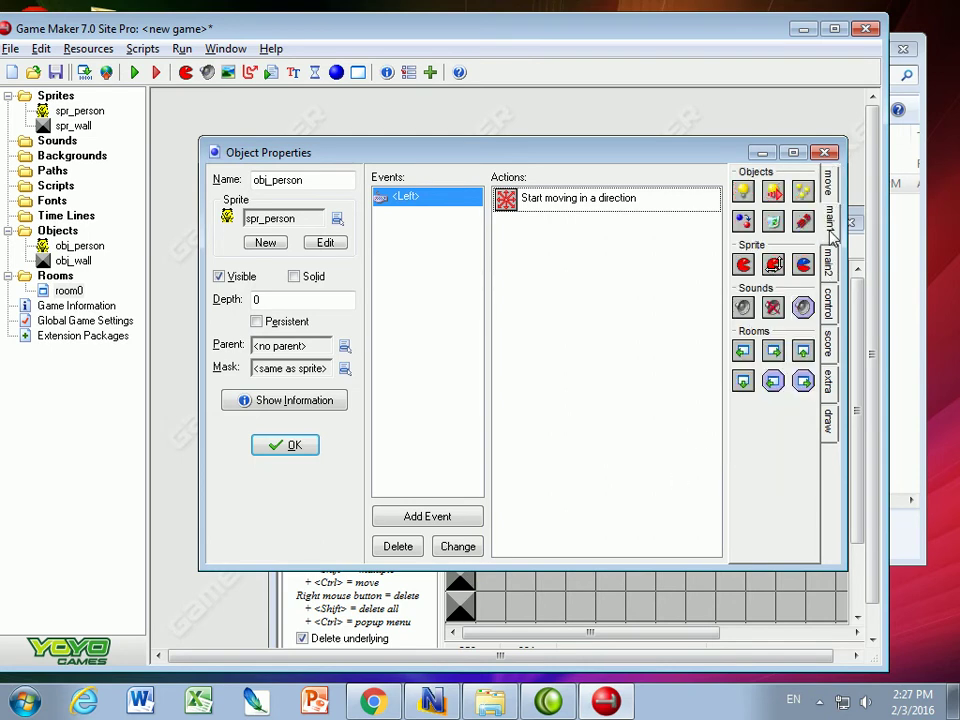
click(828, 260)
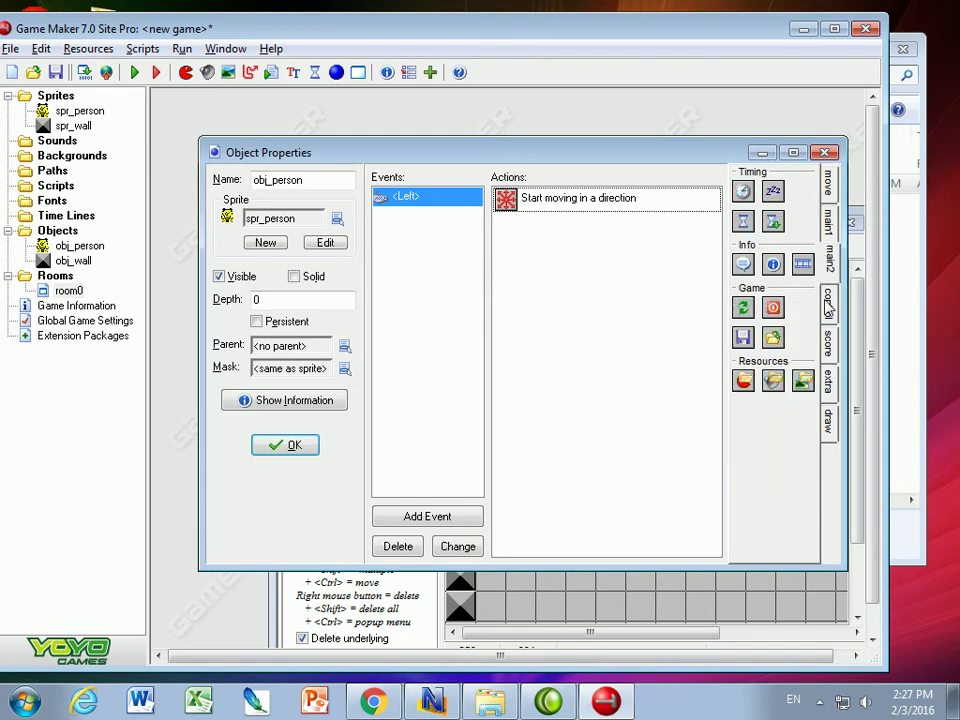
click(829, 300)
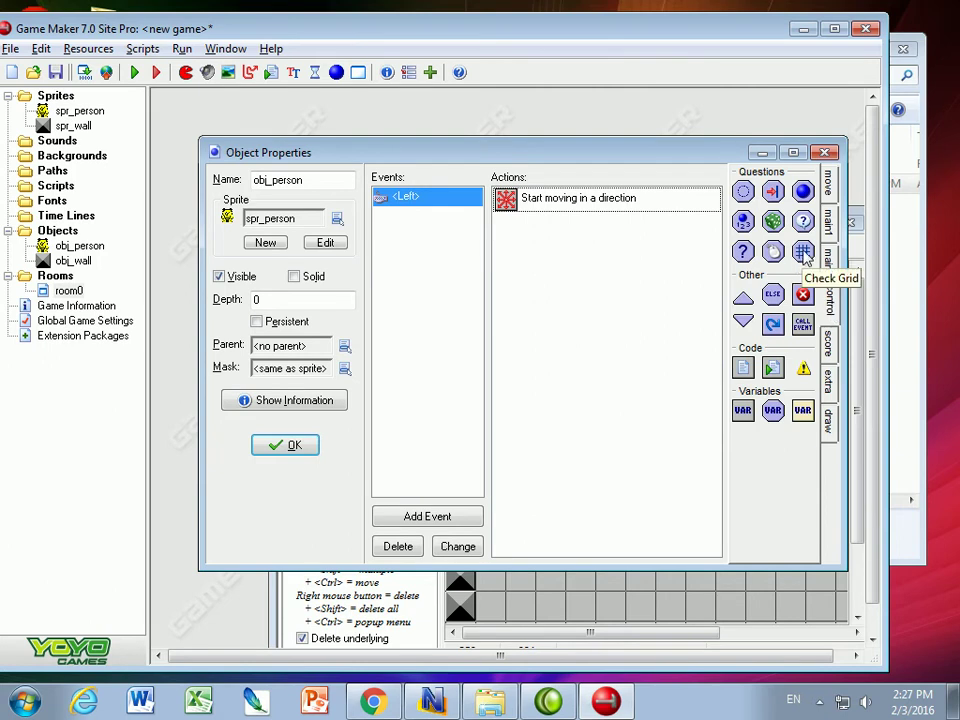
drag(803, 254, 546, 204)
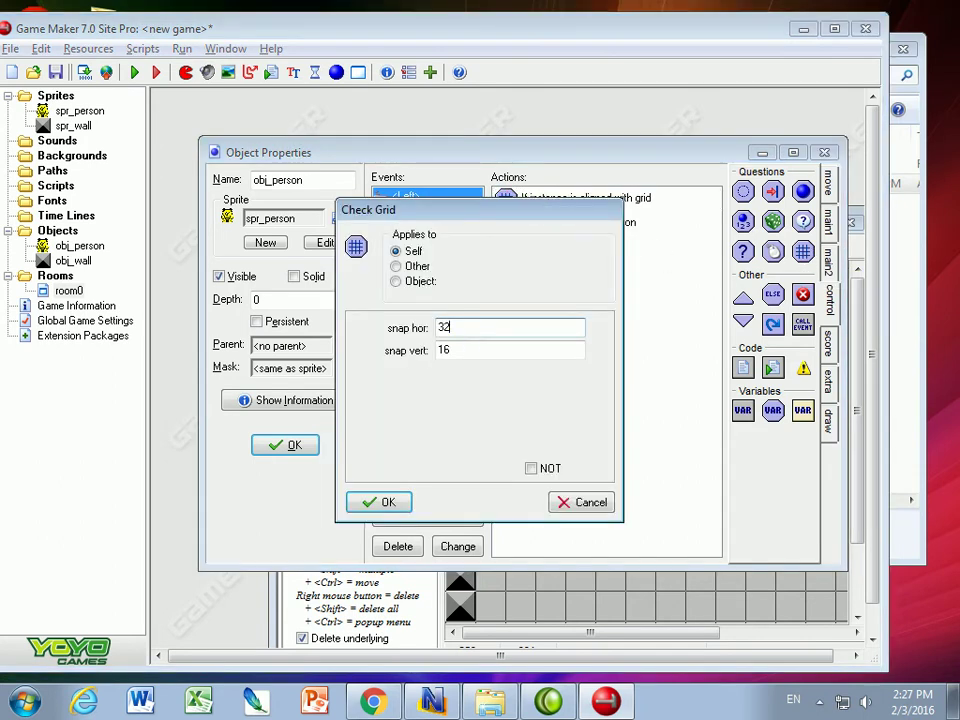
double_click(450, 349)
text(32)
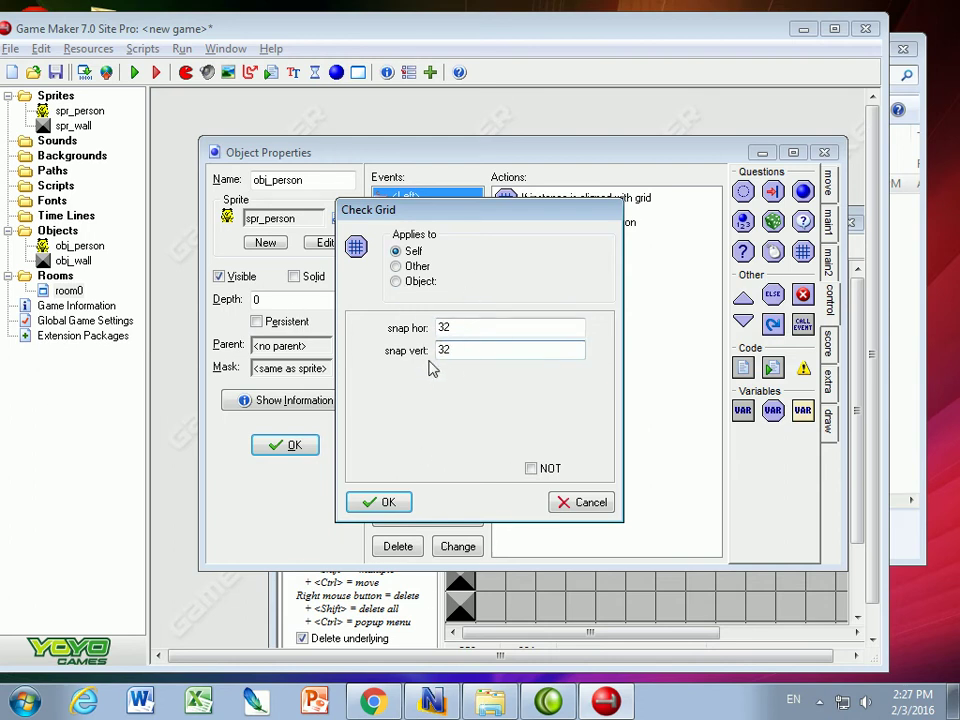
click(456, 327)
click(380, 502)
click(581, 206)
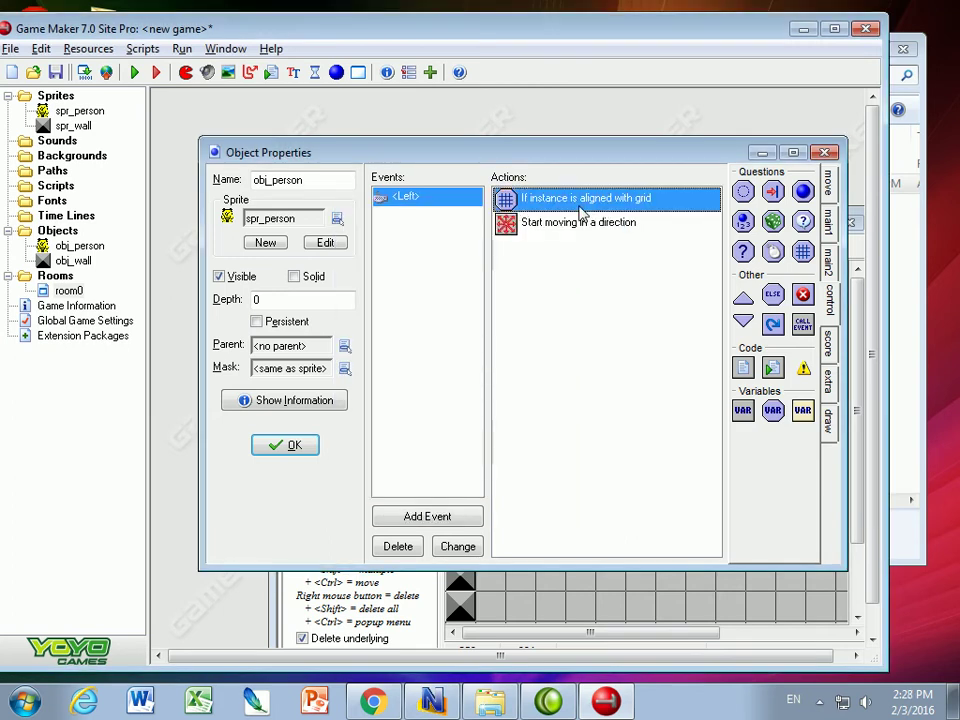
click(572, 224)
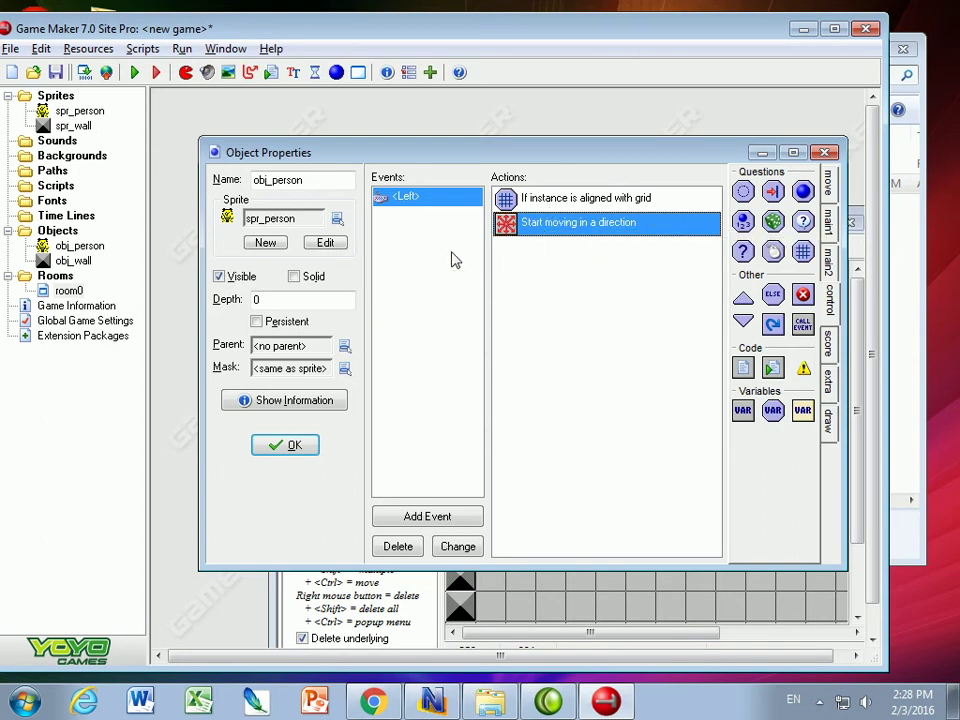
- Duplicate the Left event as a Right key event with the grid check and speed-4 move
right_click(426, 202)
click(450, 250)
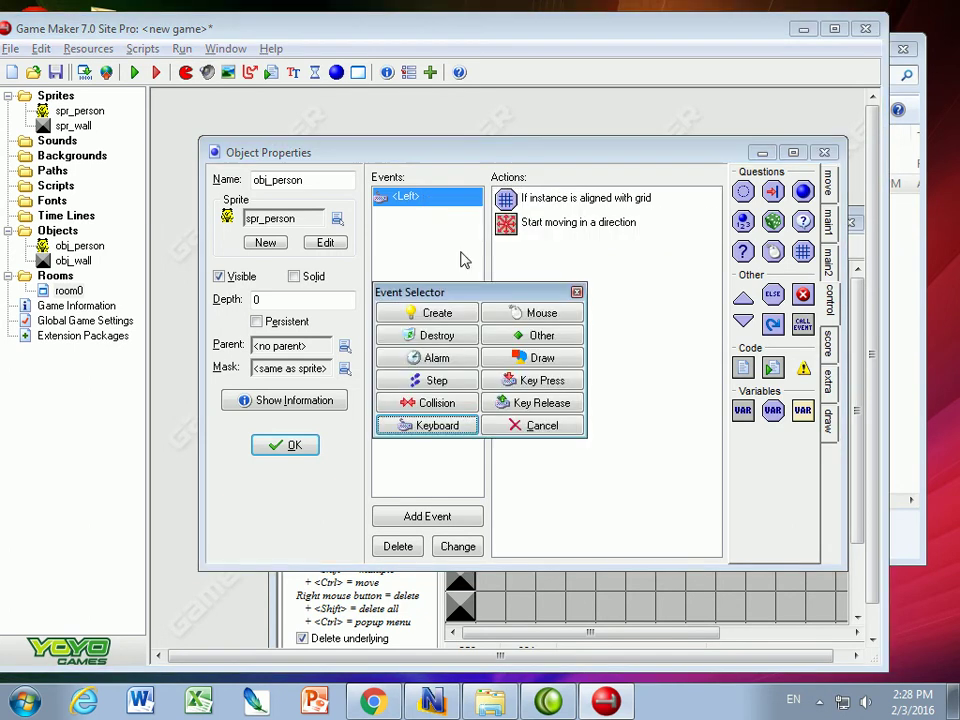
click(445, 425)
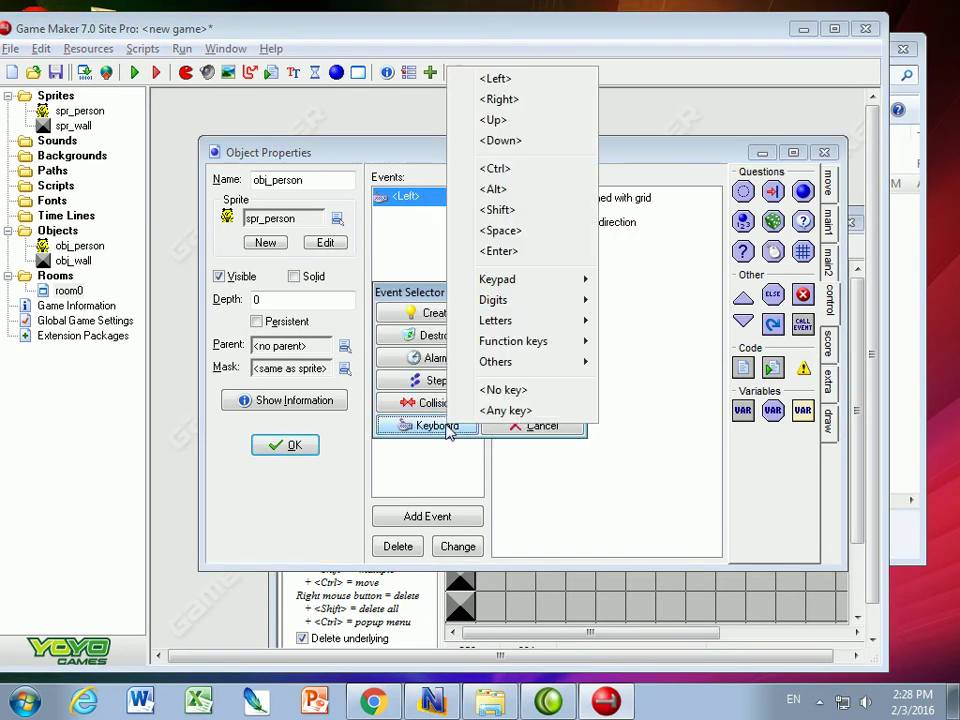
click(502, 101)
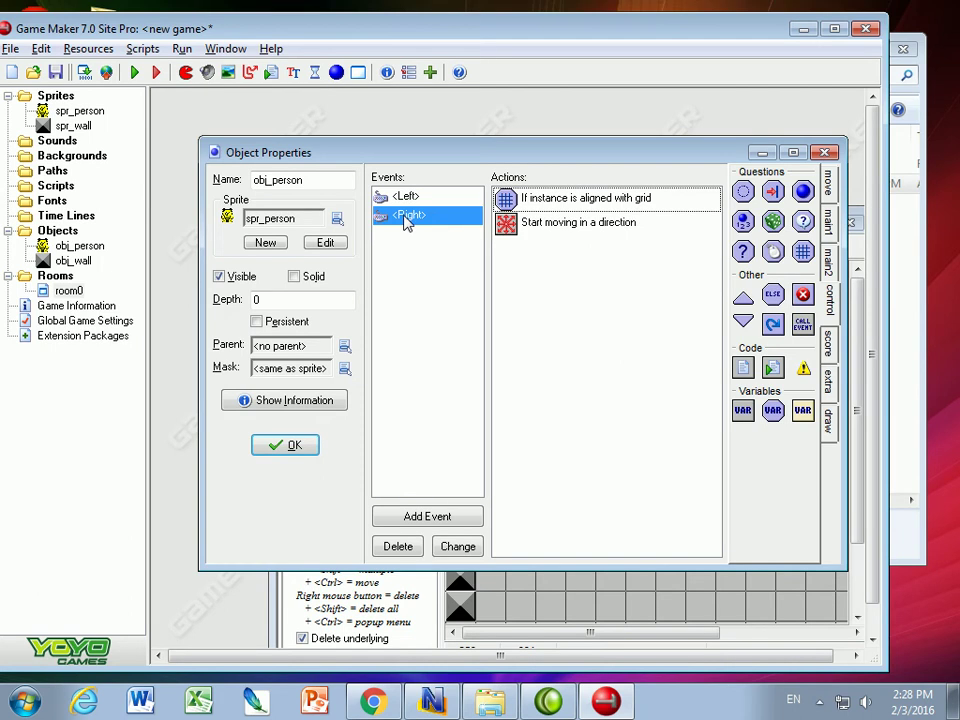
click(533, 205)
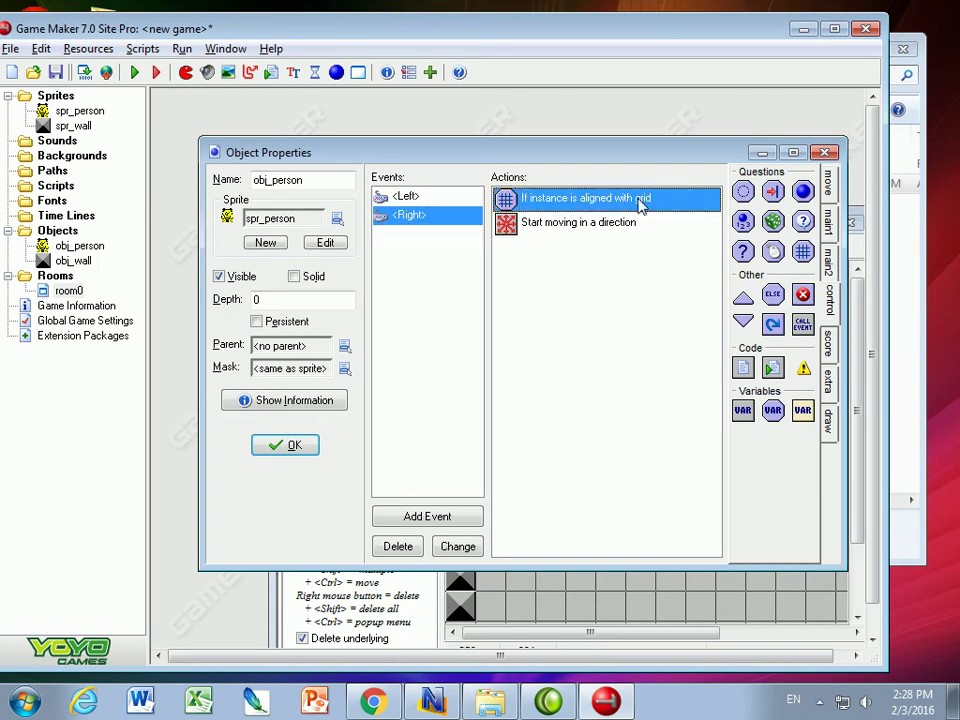
double_click(558, 226)
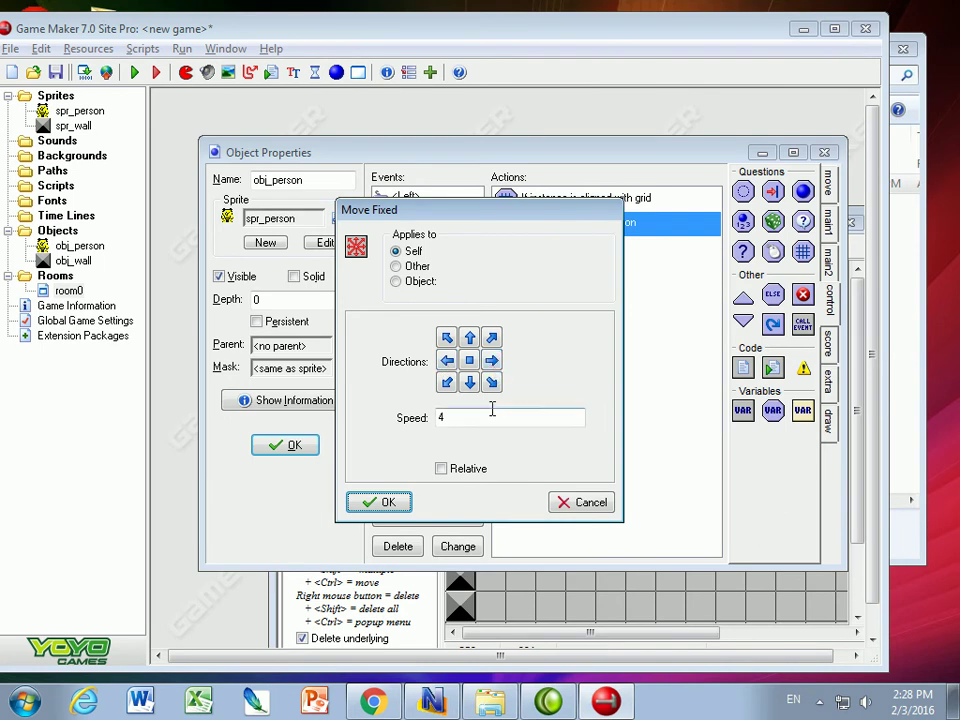
click(372, 505)
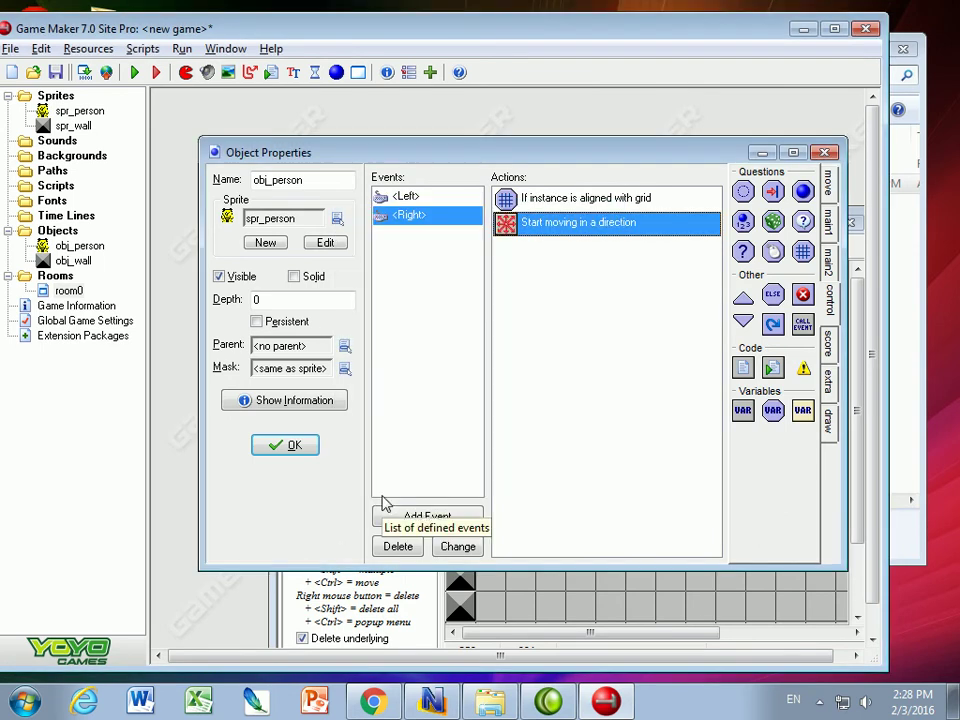
- Change the Left event's Move Fixed direction to the left arrow
click(412, 198)
double_click(535, 230)
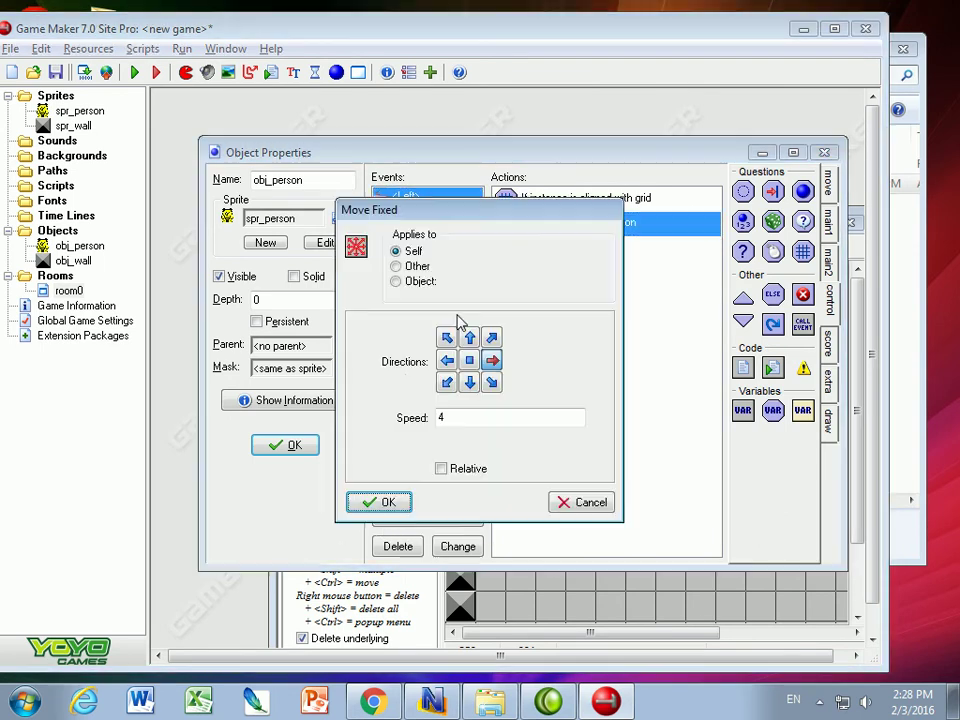
click(447, 360)
click(392, 503)
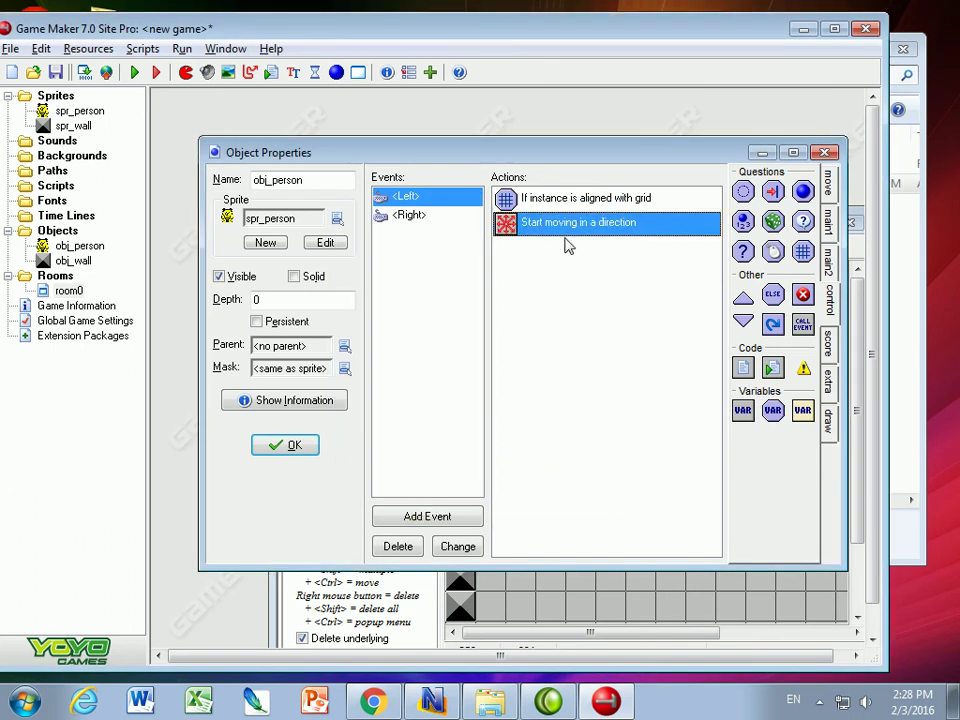
click(530, 201)
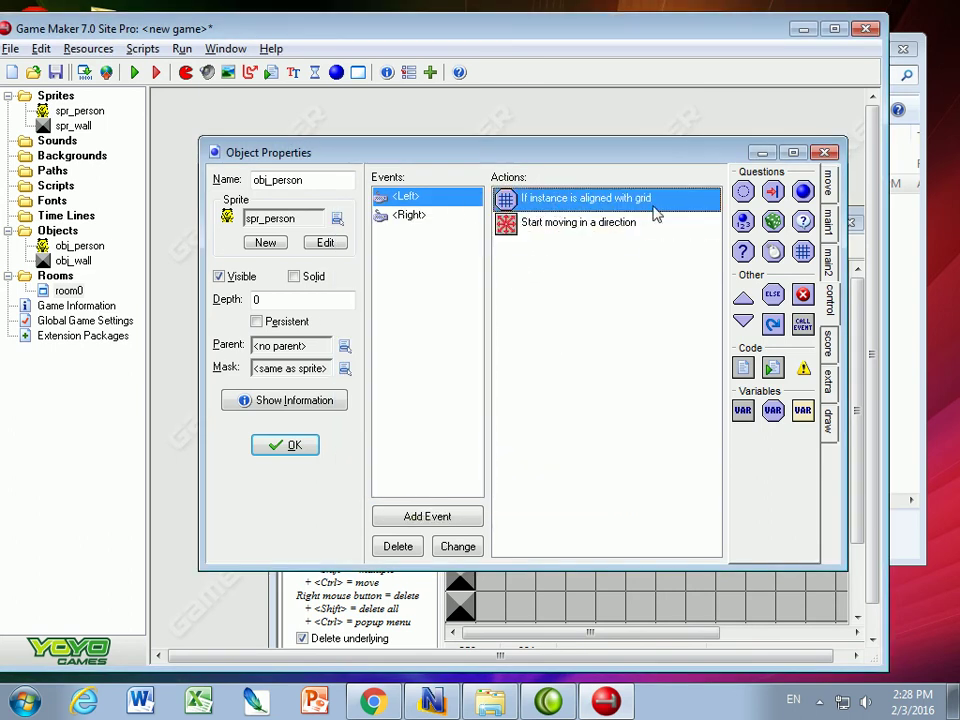
- Duplicate the Right event as an Up key event keeping the grid check and move
right_click(411, 219)
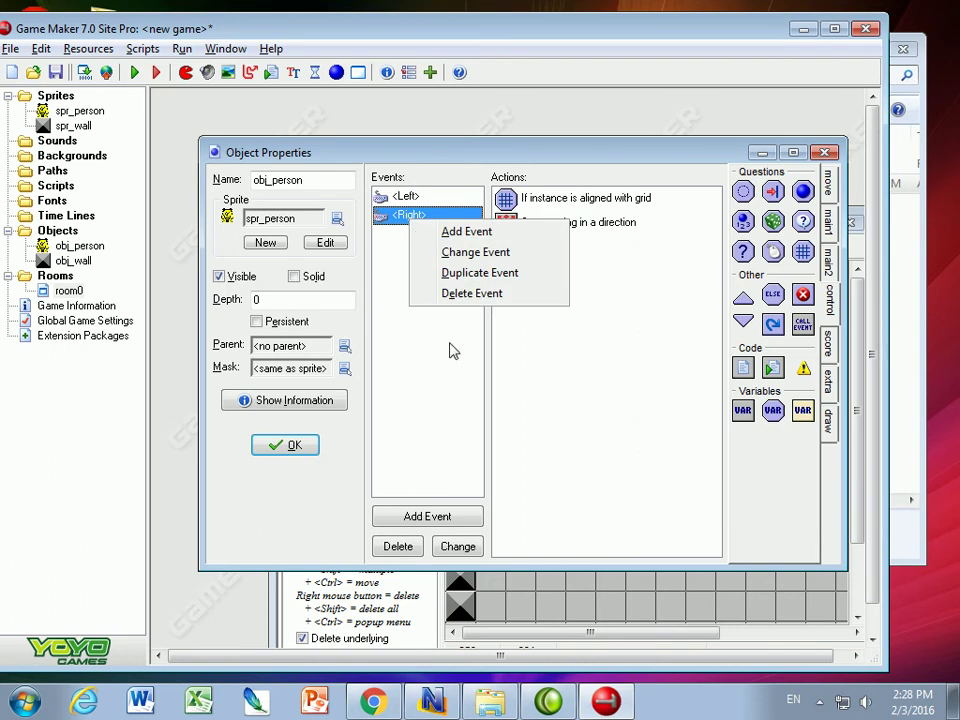
click(455, 284)
click(425, 425)
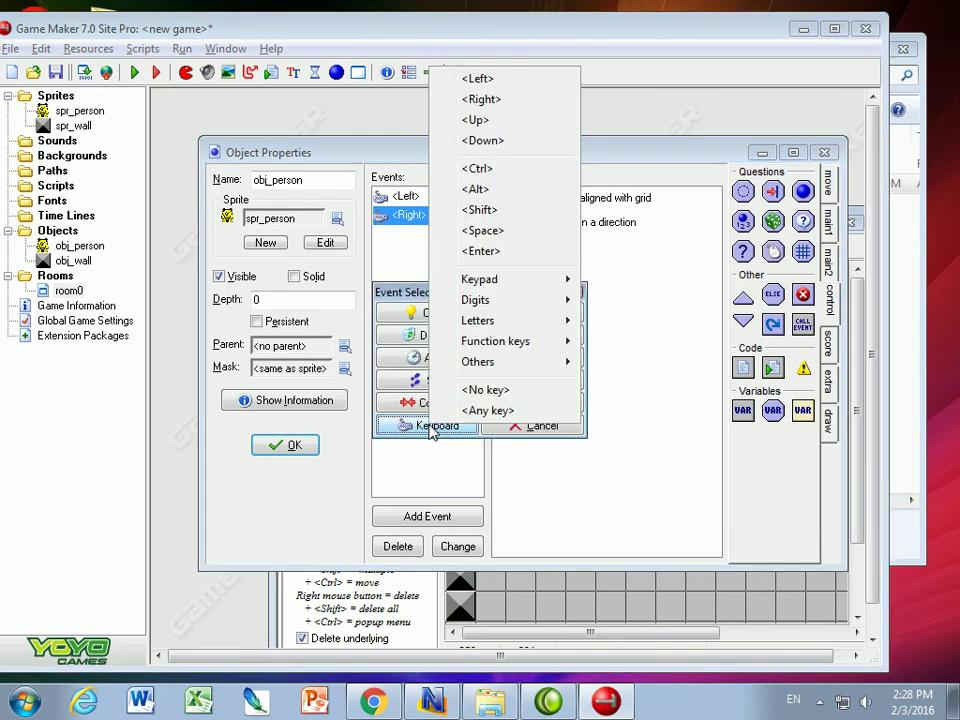
click(485, 120)
click(617, 204)
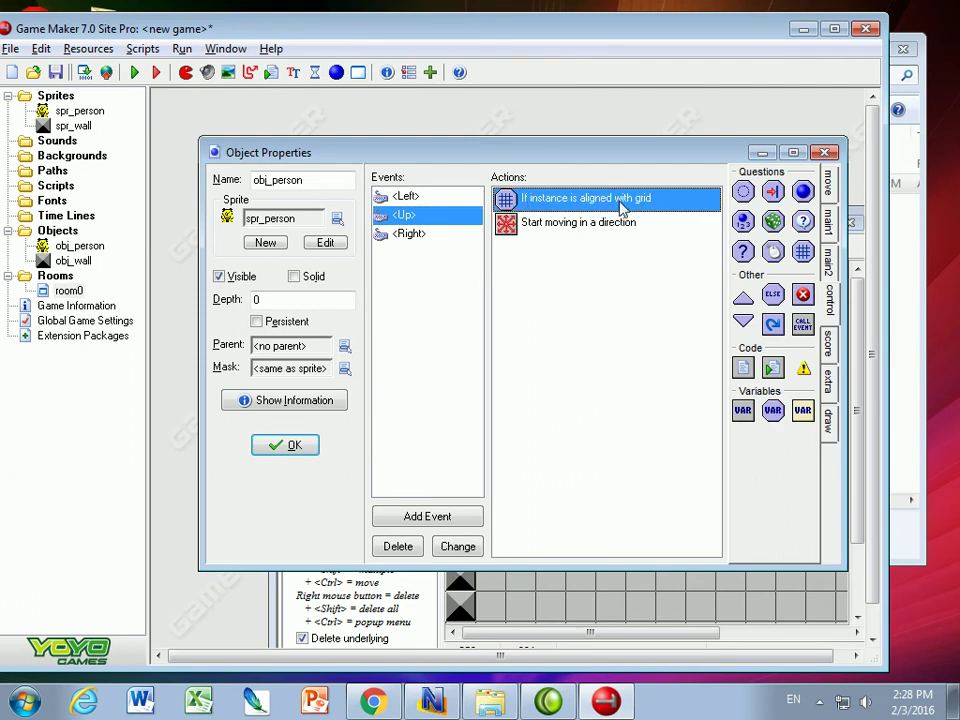
double_click(557, 220)
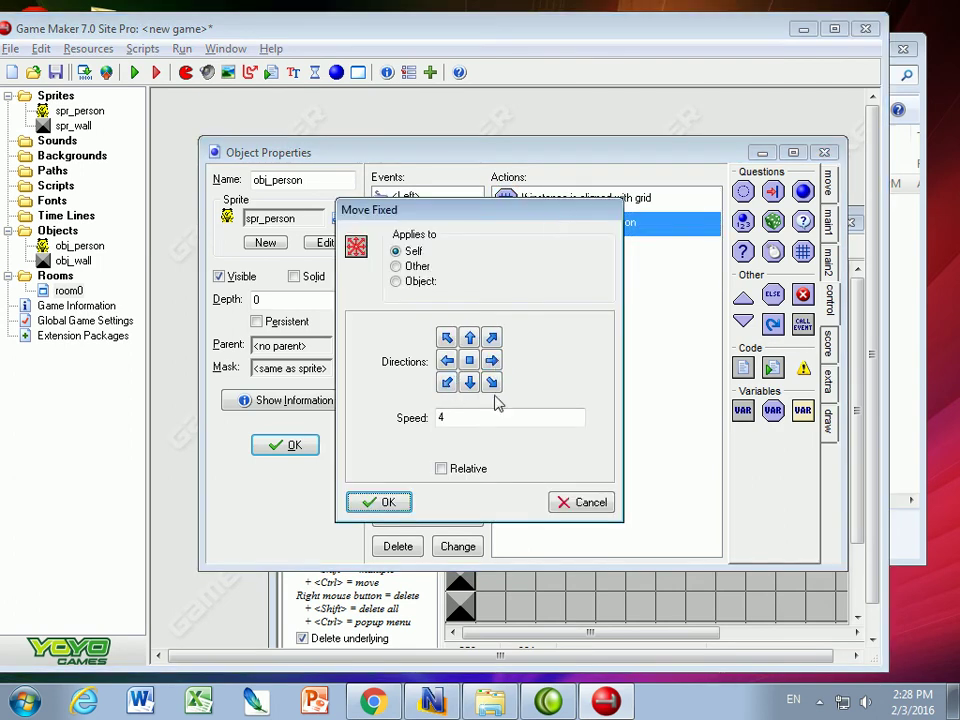
click(392, 503)
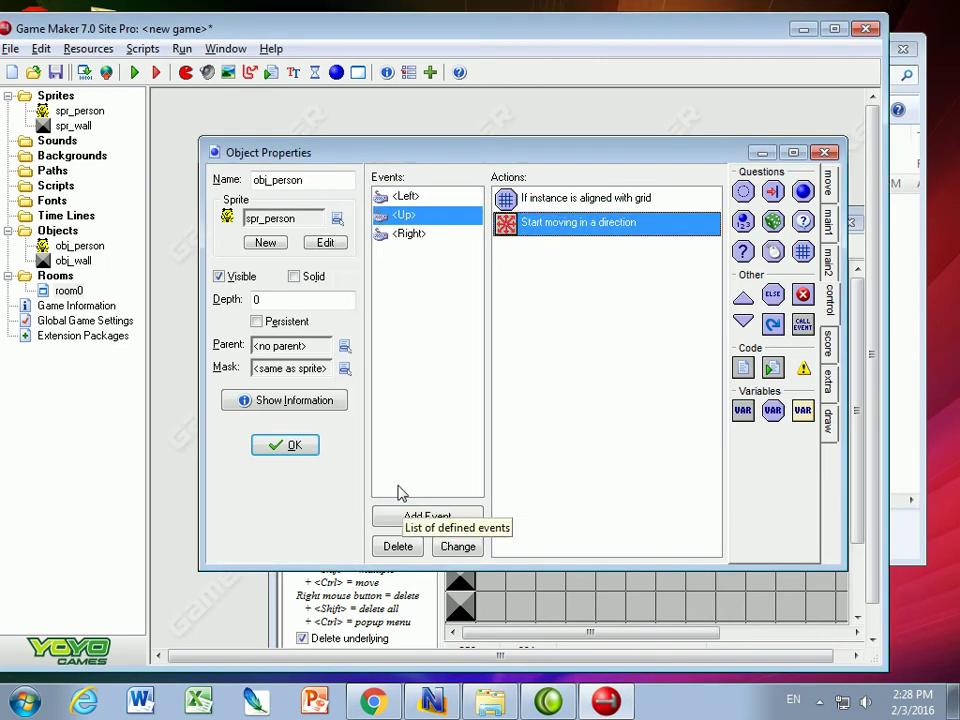
- Duplicate the Up event as a Down key event moving downward, and add a keyboard event
right_click(436, 215)
click(448, 268)
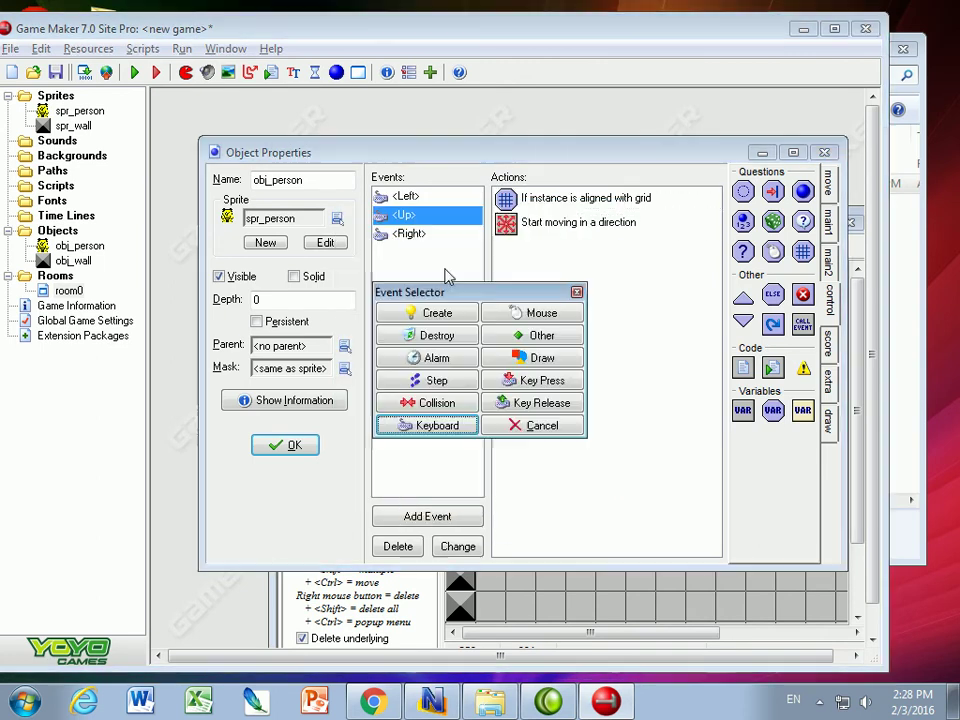
click(423, 413)
click(491, 148)
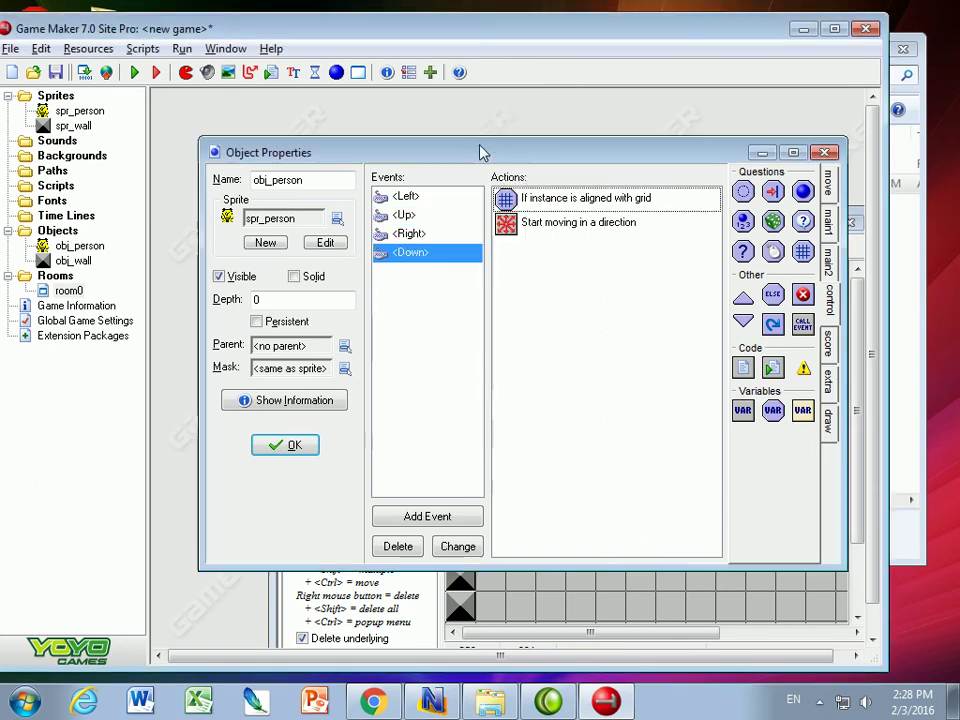
double_click(546, 206)
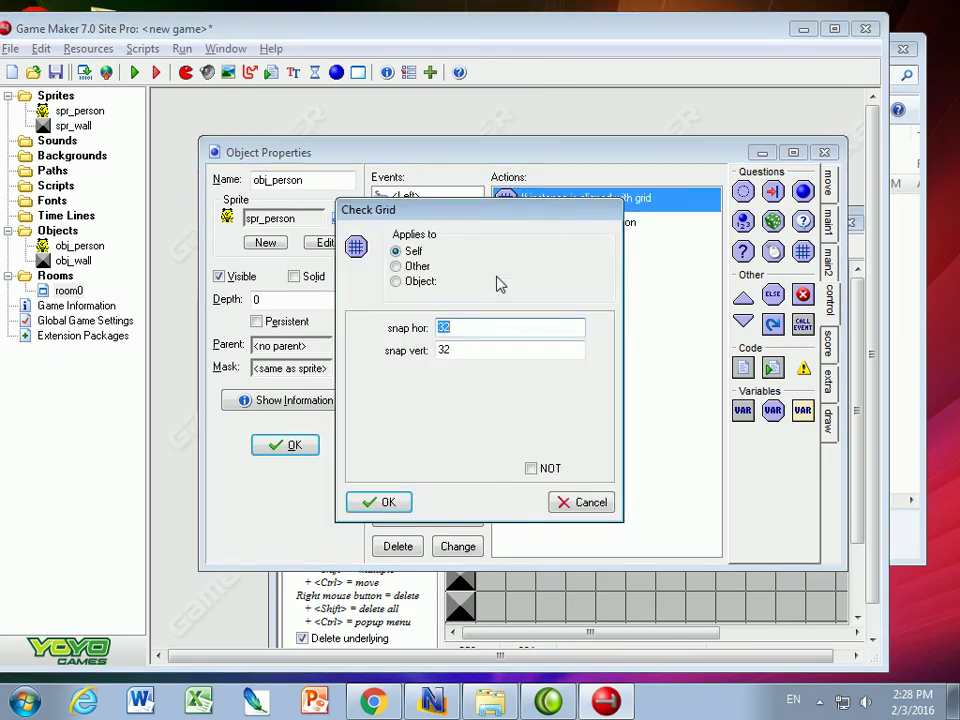
click(369, 499)
double_click(548, 230)
click(469, 382)
click(469, 337)
click(390, 502)
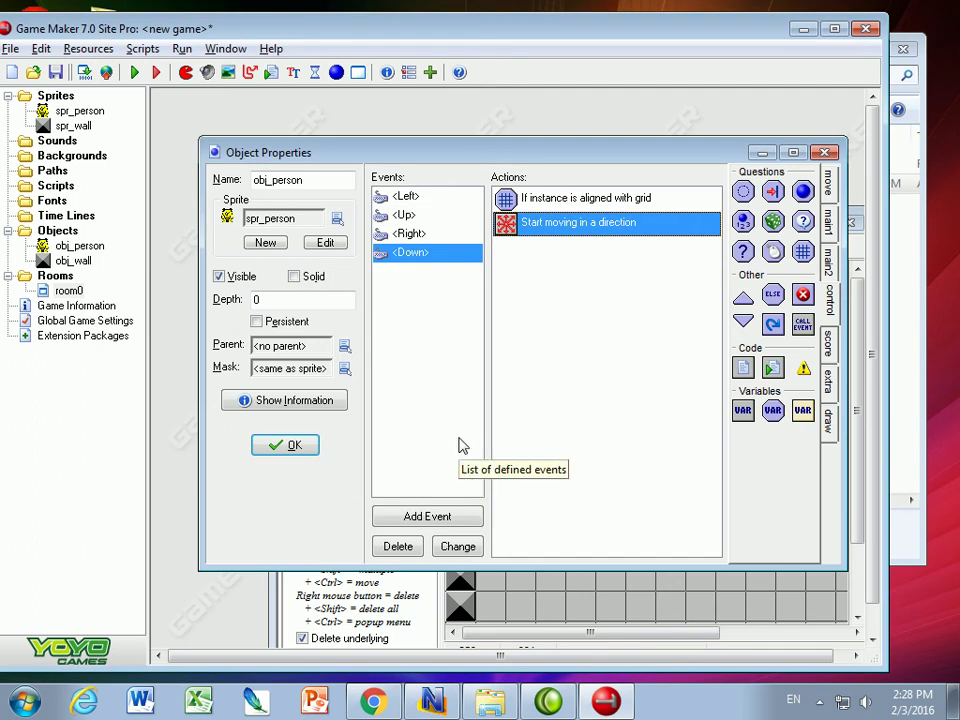
click(415, 517)
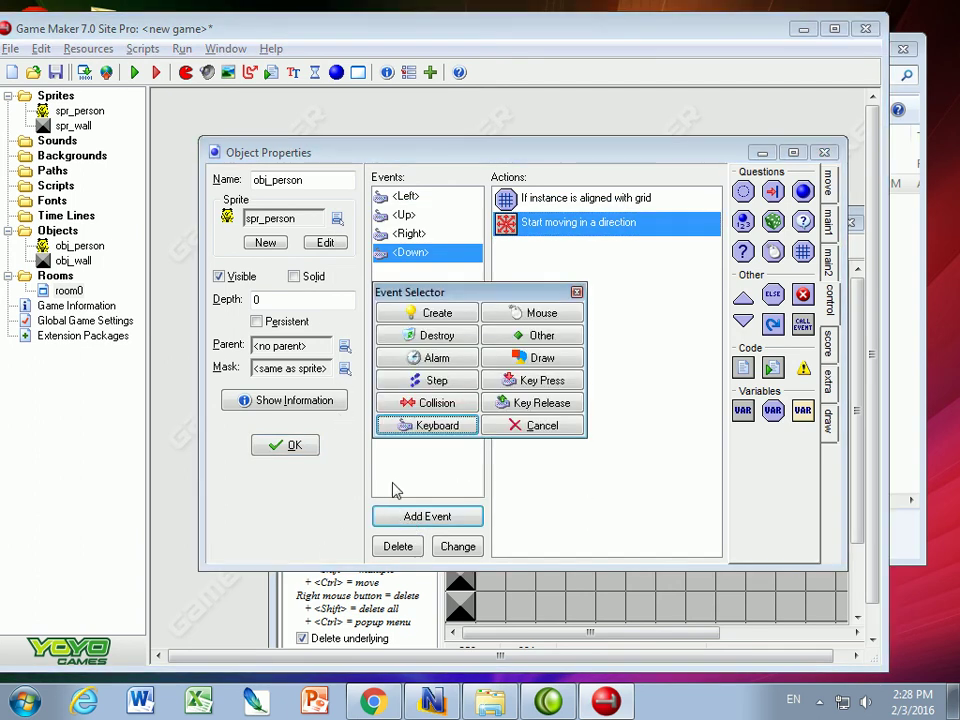
click(424, 426)
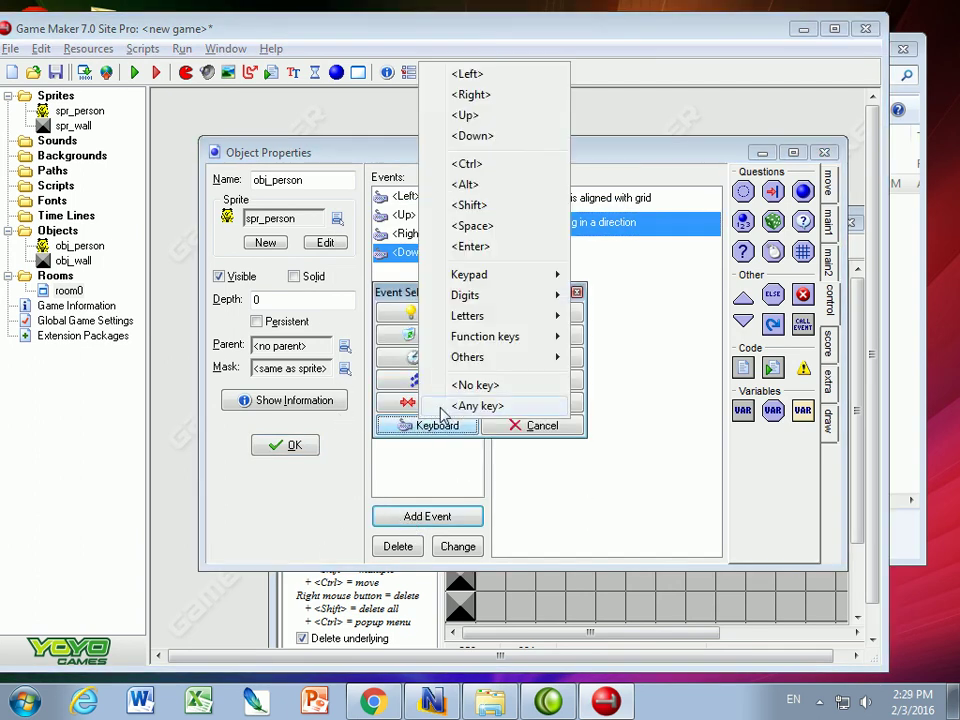
- Create a <no key> event with a 32 by 32 Check Grid followed by a Move Fixed action
click(473, 387)
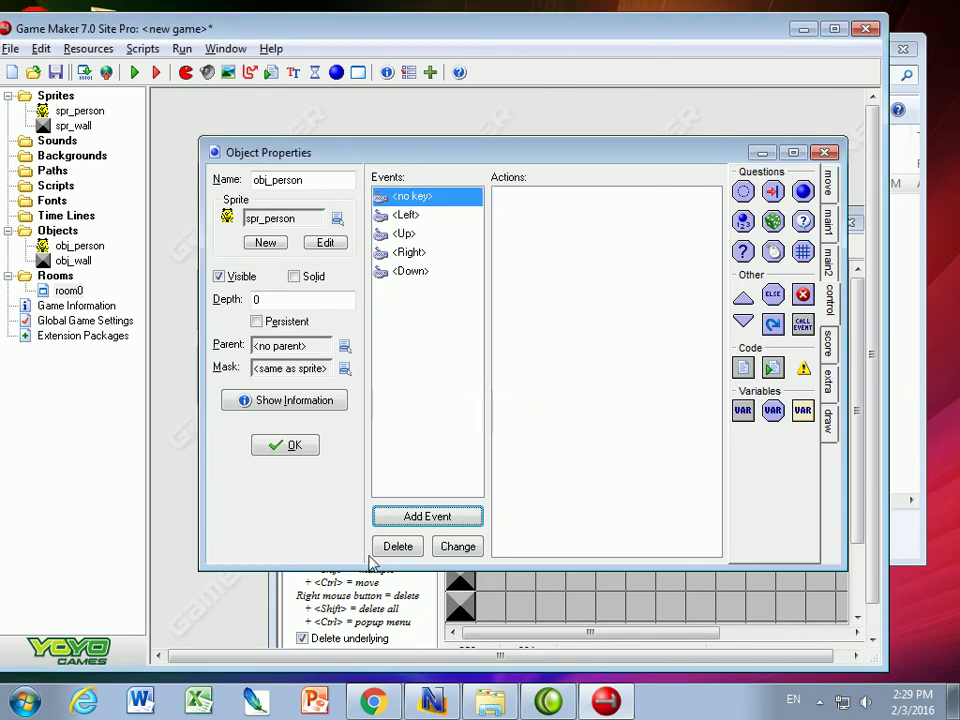
drag(800, 252, 600, 196)
key(Tab)
text(32)
click(380, 500)
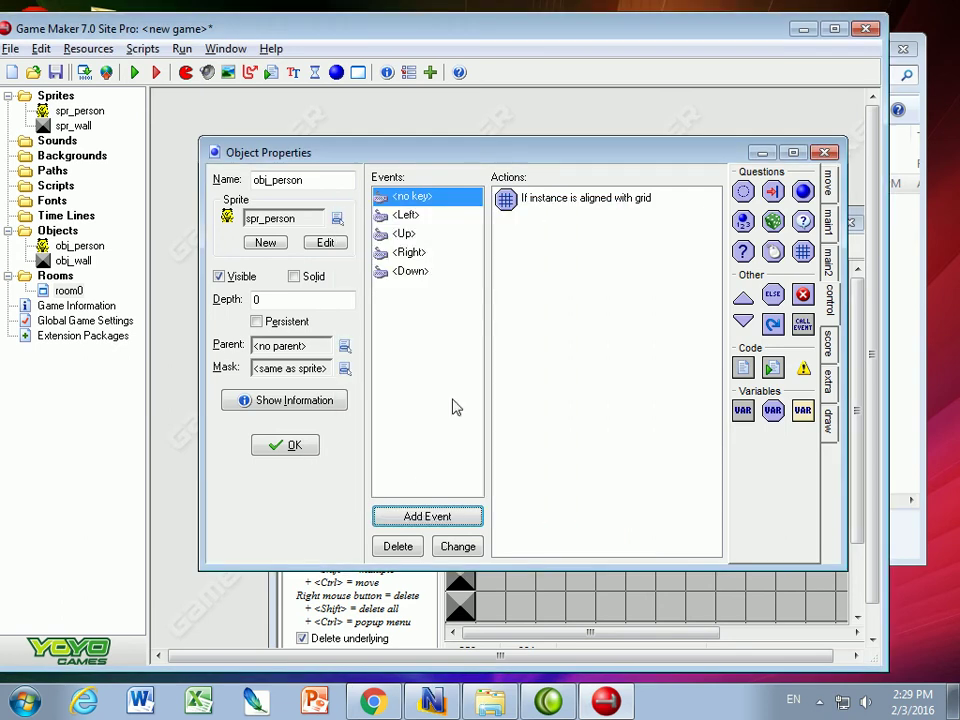
click(505, 200)
click(828, 182)
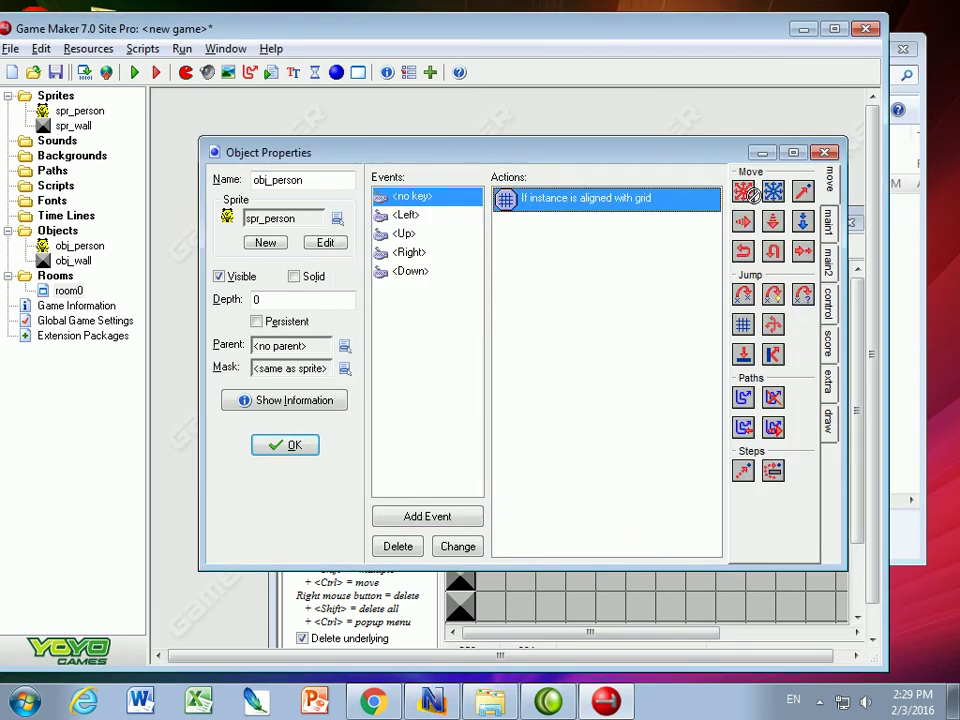
drag(742, 216, 595, 222)
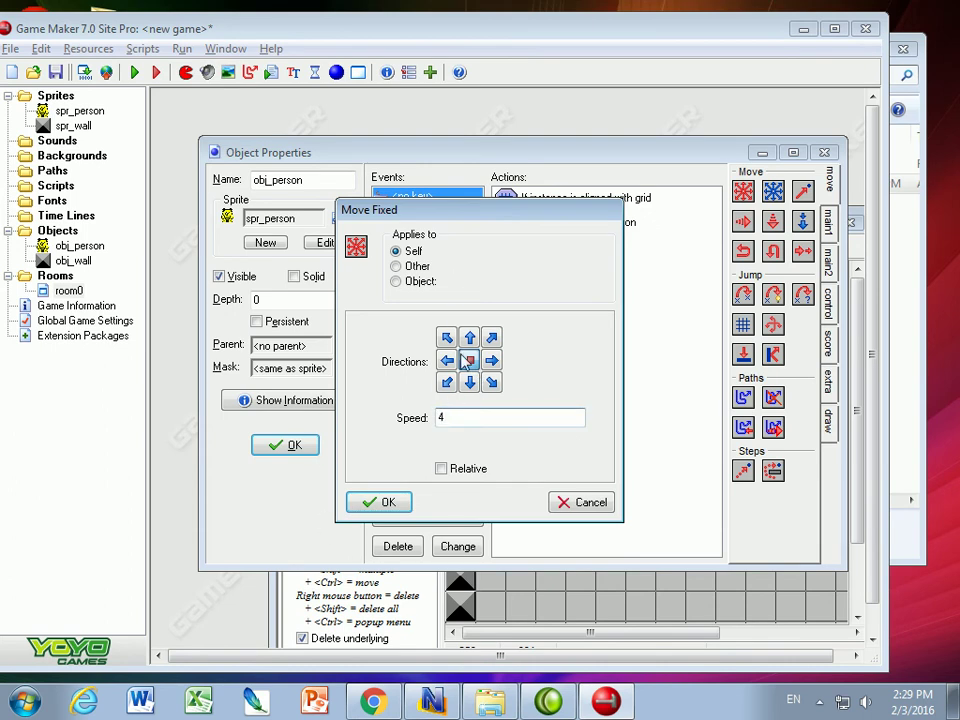
click(385, 503)
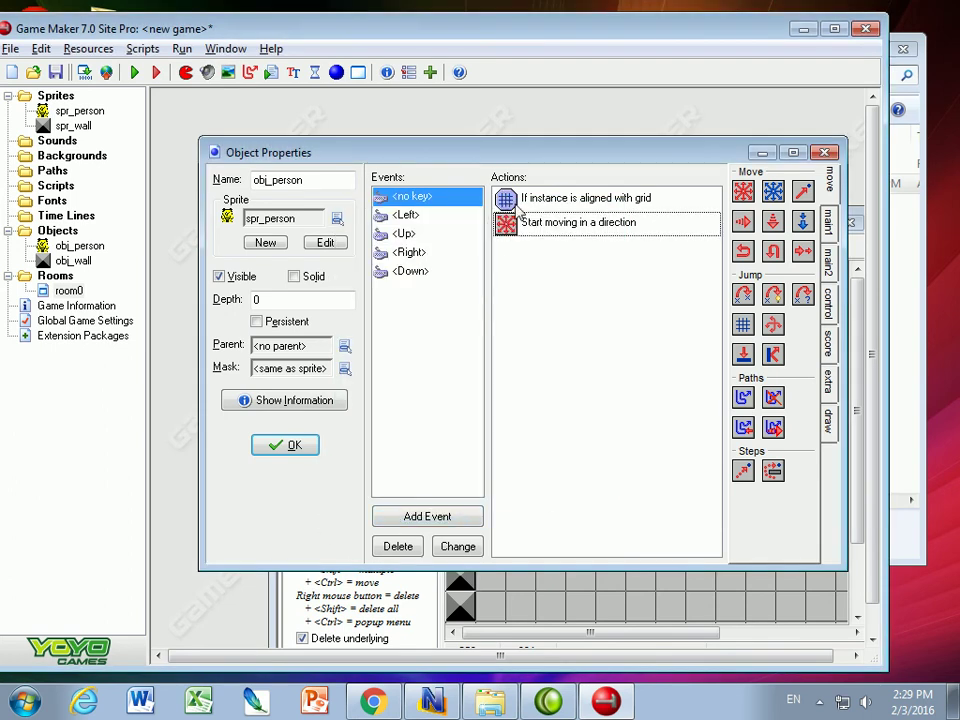
- Close obj_person's properties, run the game, and steer the bear around the maze with arrow keys
click(284, 445)
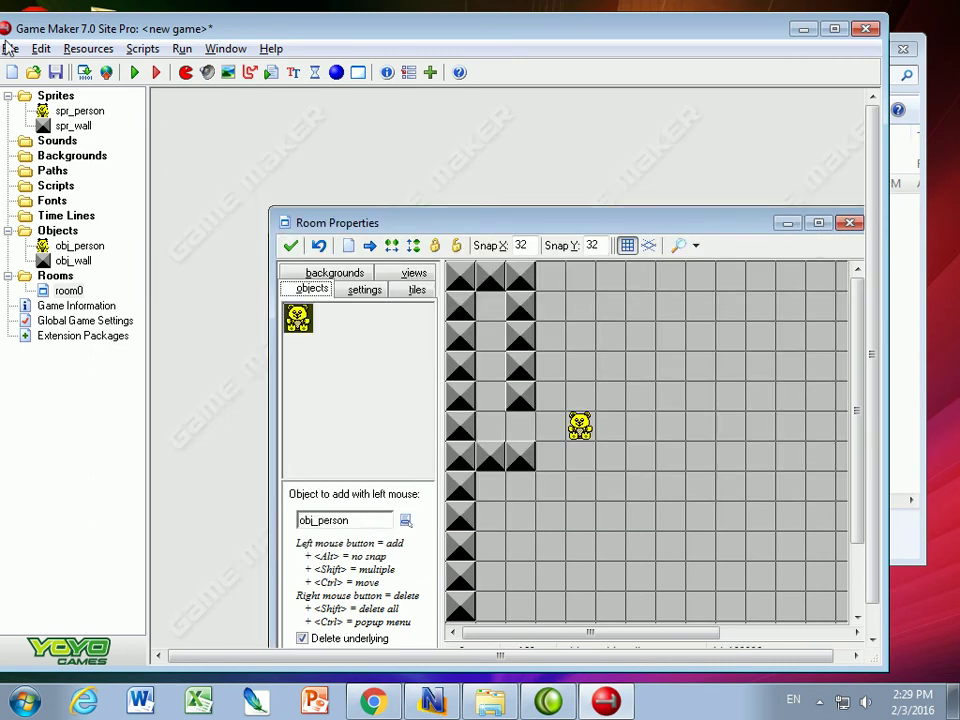
click(136, 74)
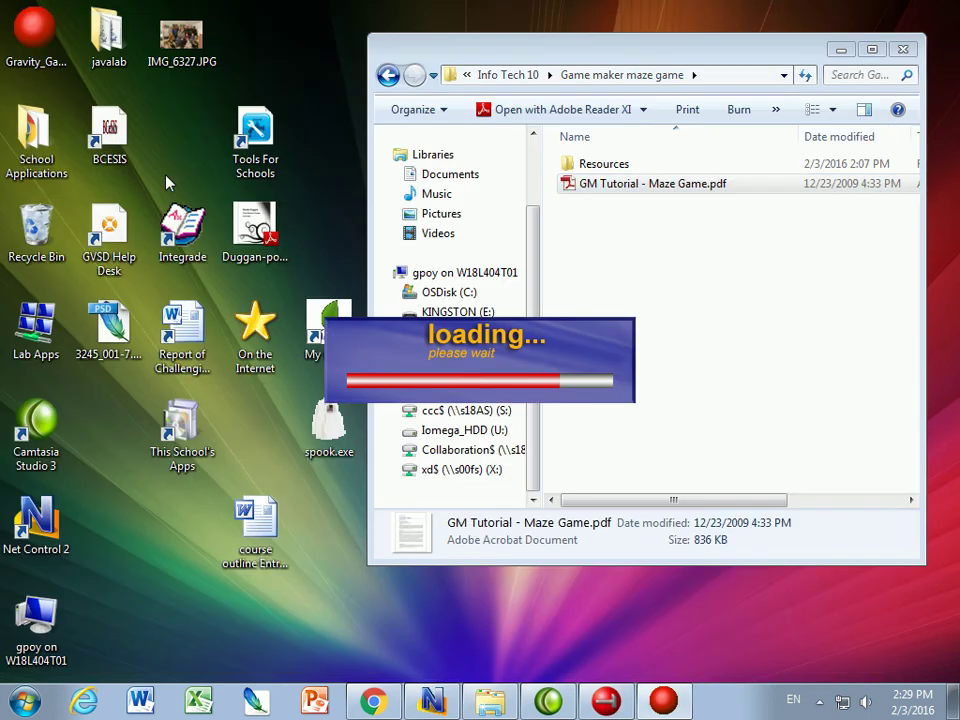
key(Left)
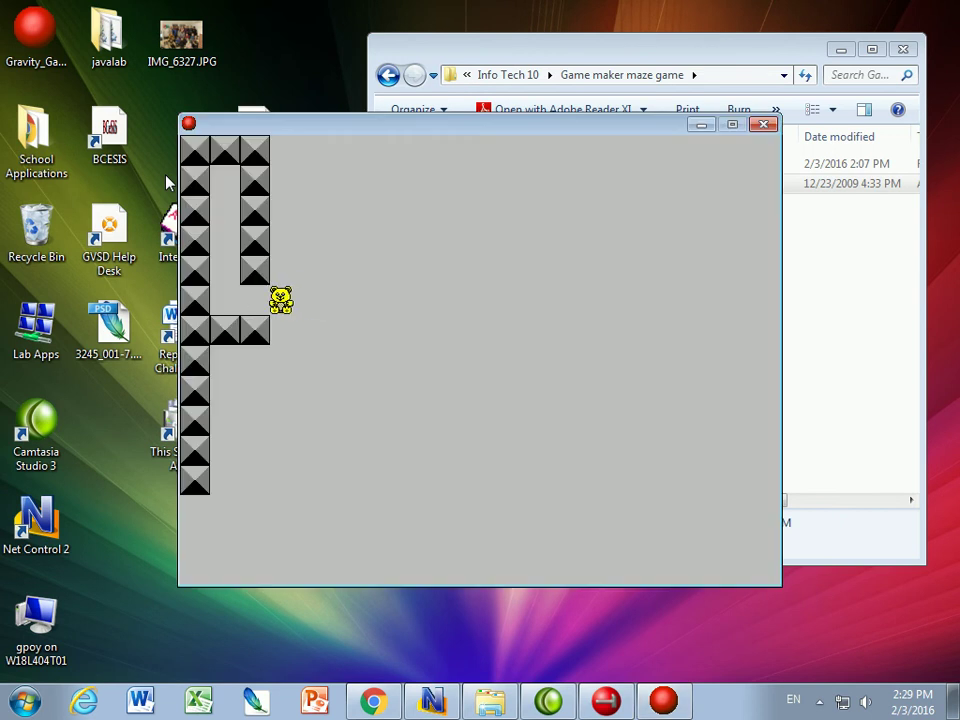
key(Right)
key(Left)
key(Left)
key(Up)
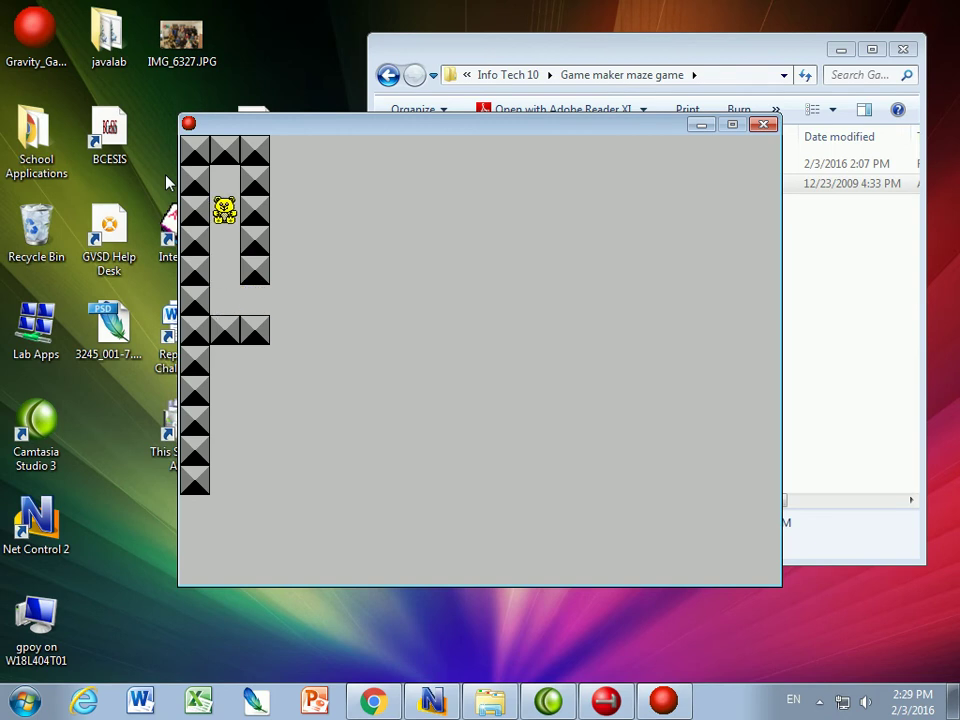
key(Down)
key(Down)
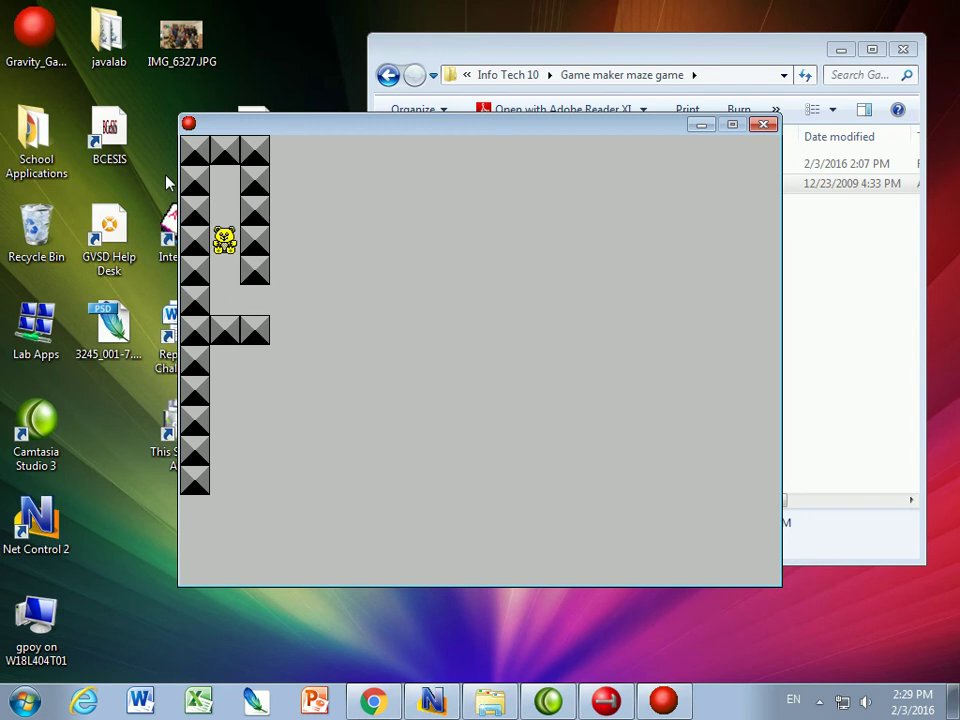
key(Down)
key(Right)
key(Left)
key(Right)
key(Up)
key(Left)
key(Right)
key(Down)
key(Left)
key(Up)
key(Down)
key(Right)
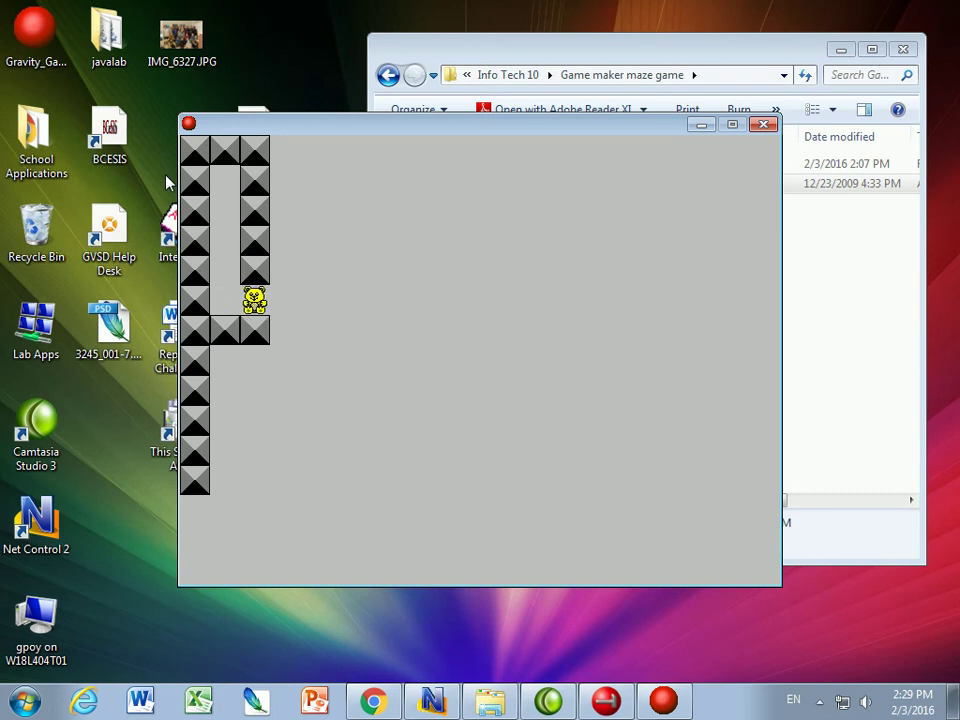
- Close the game, create spr_goal from goal.png with precise collision off, and add a new object
click(764, 124)
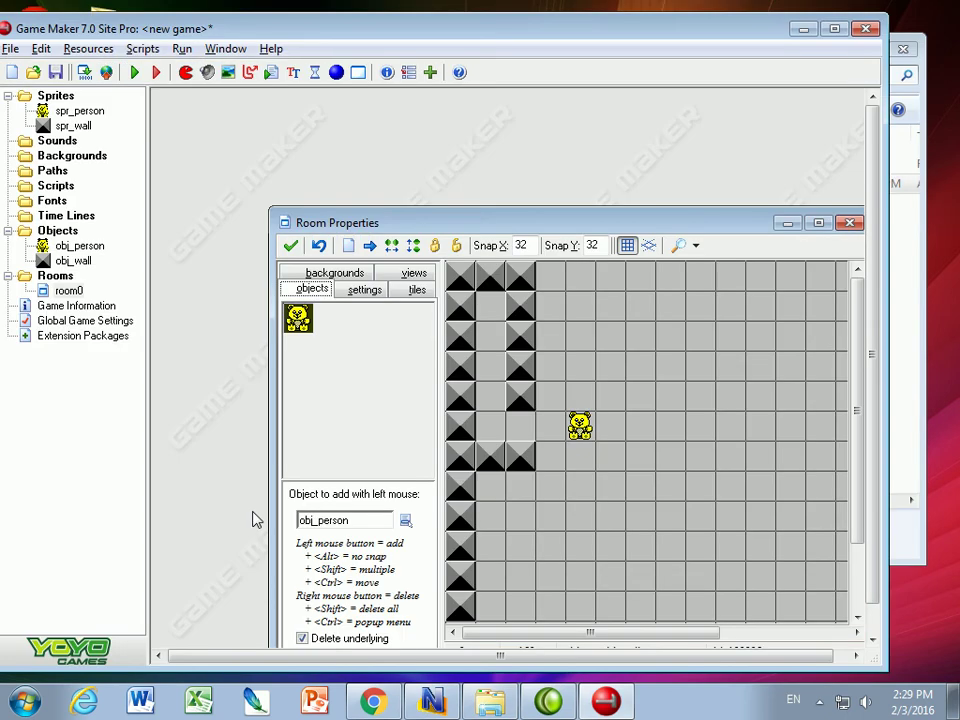
right_click(58, 96)
click(111, 107)
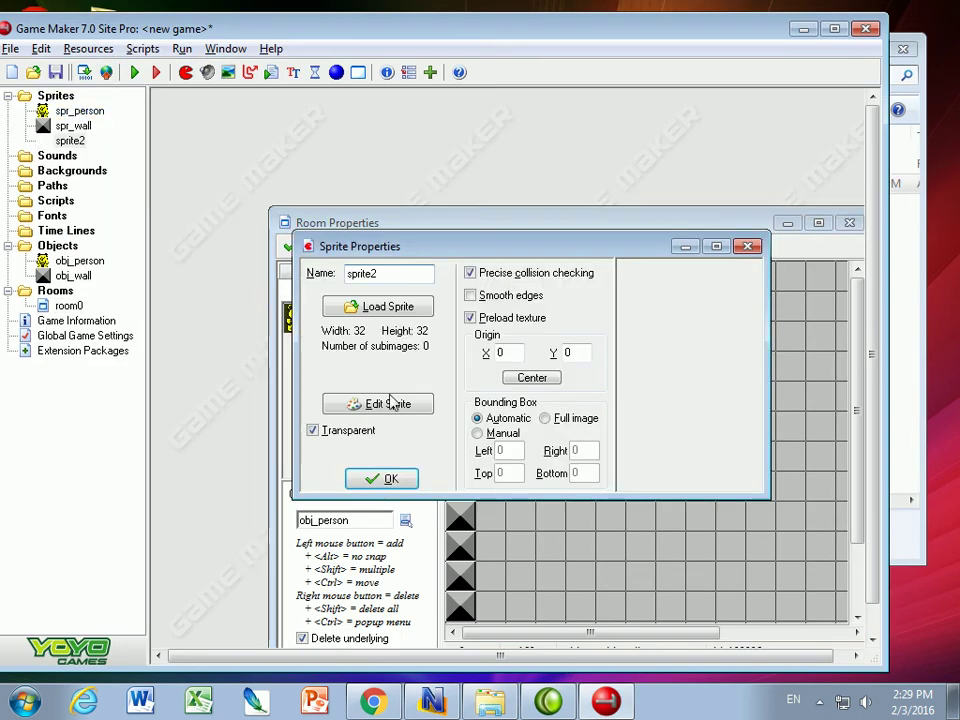
double_click(389, 274)
text(spr_goal)
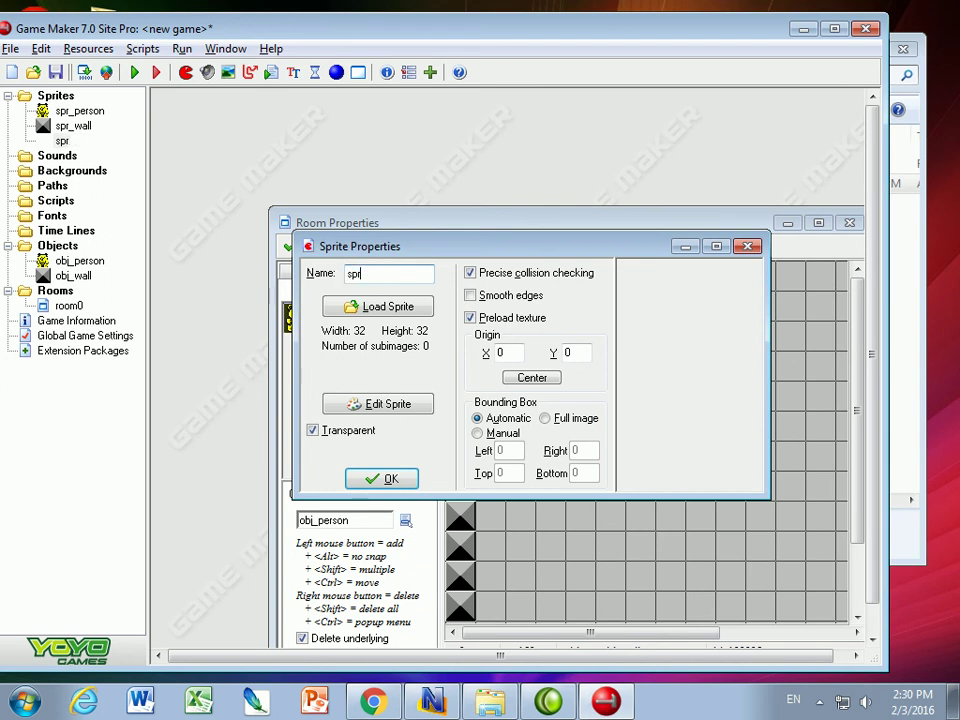
click(380, 307)
click(352, 382)
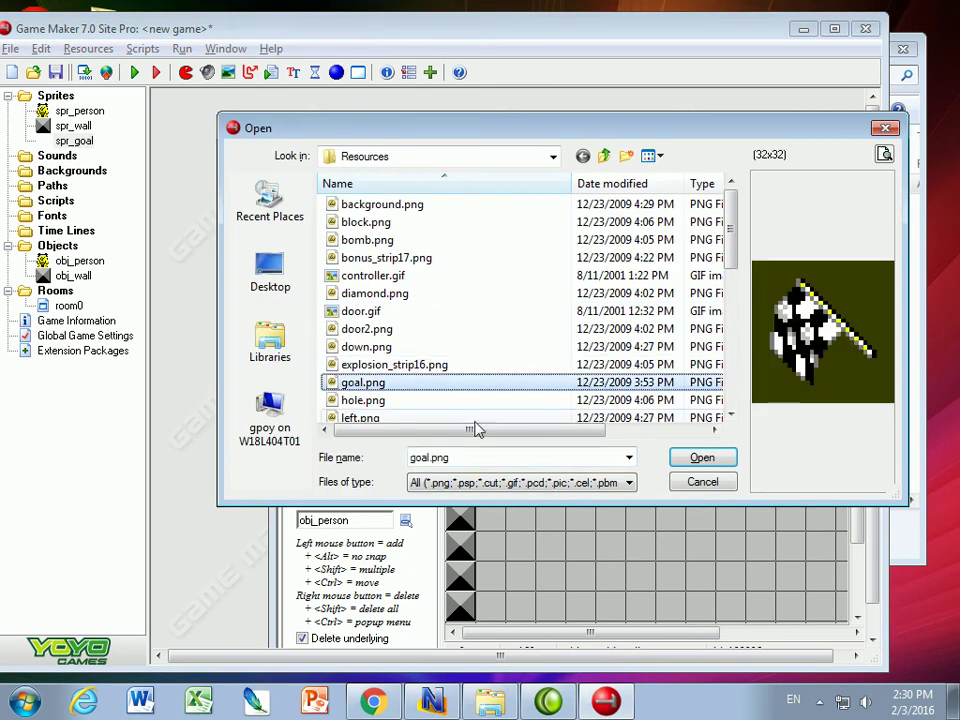
click(702, 457)
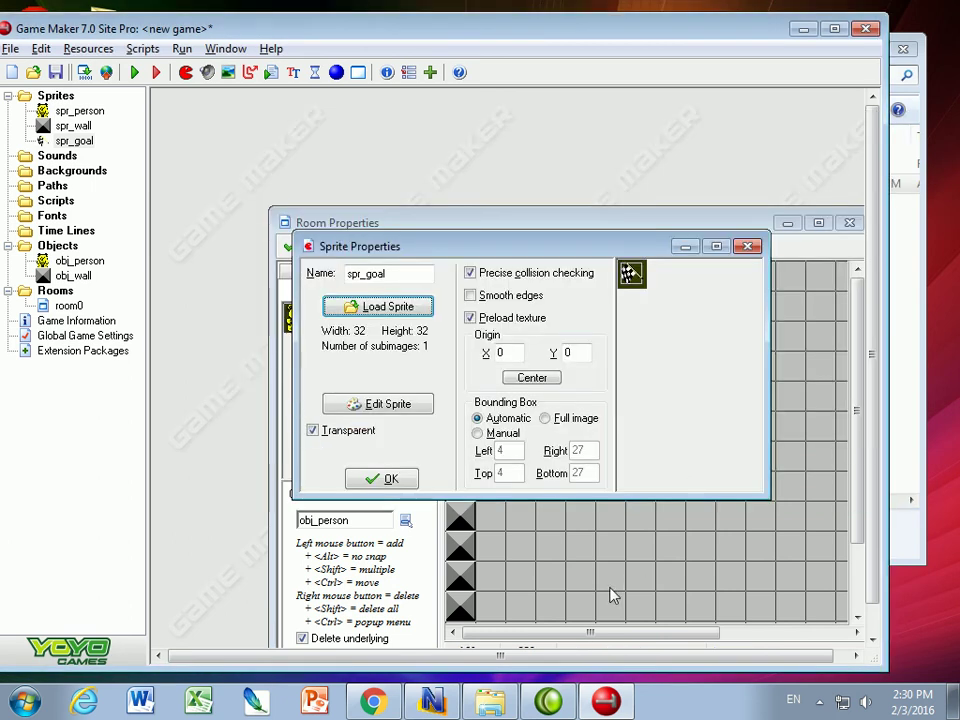
click(470, 272)
click(370, 477)
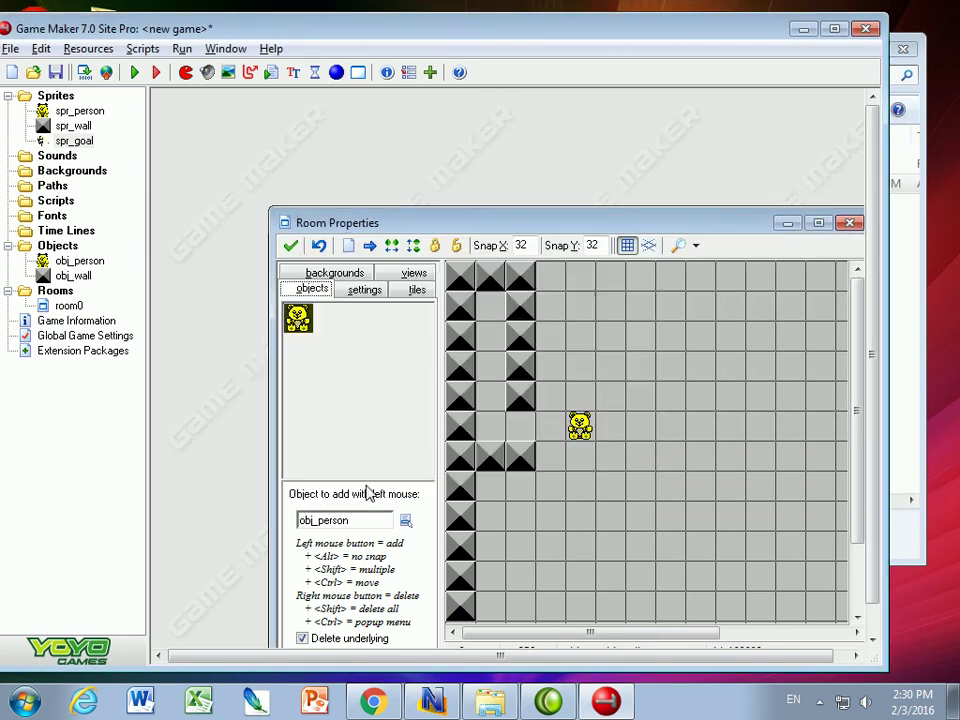
right_click(50, 246)
click(110, 257)
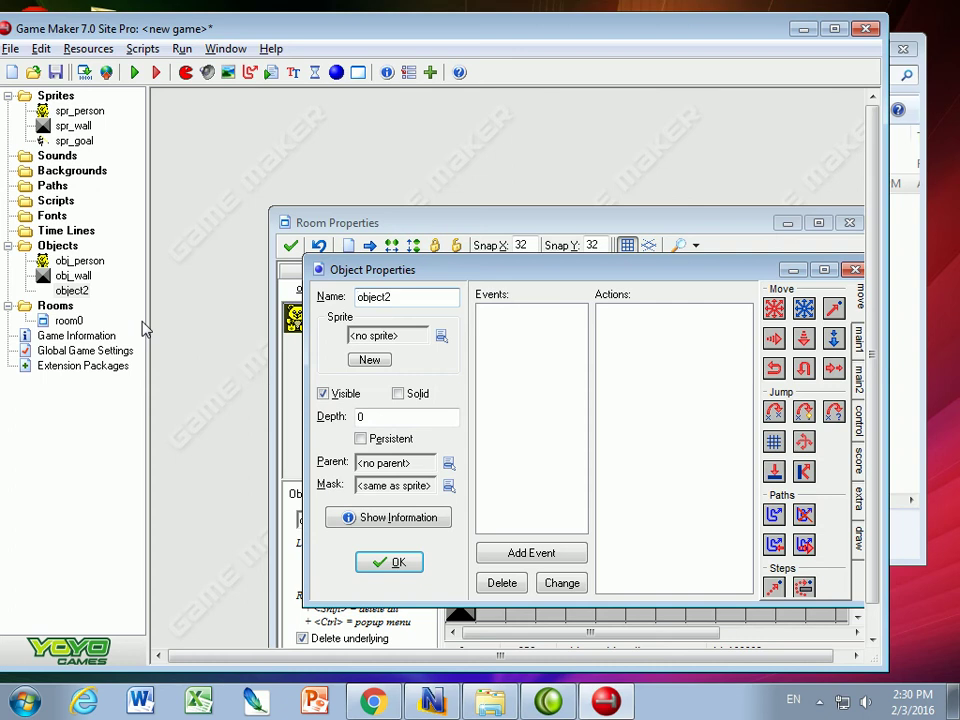
- Name the new object obj_goal and assign it the spr_goal sprite
double_click(386, 297)
text(obj_goal)
click(441, 336)
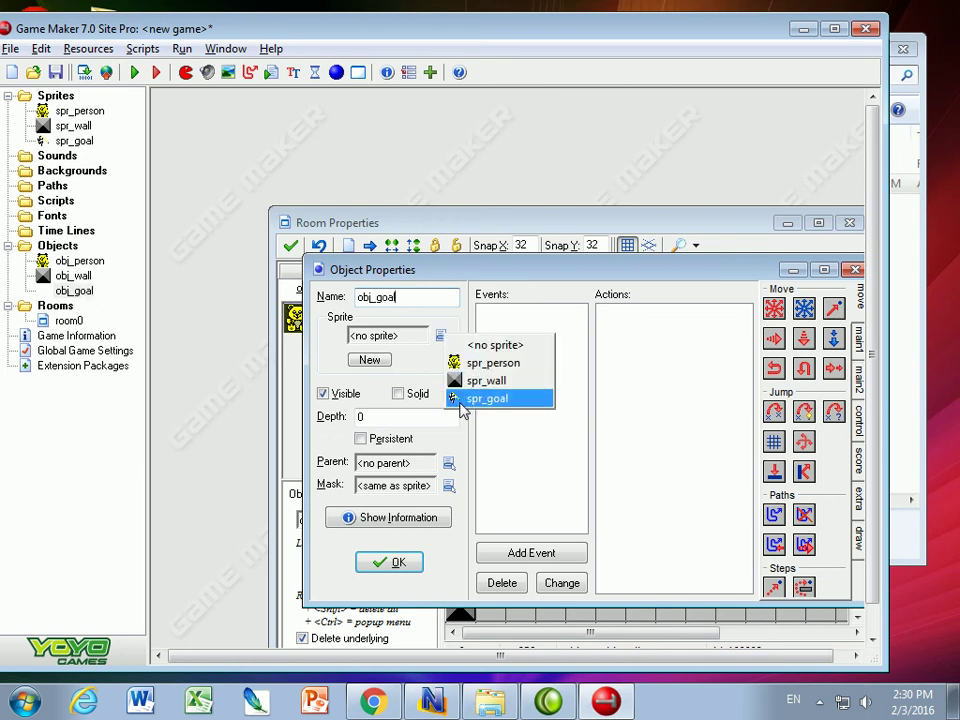
click(490, 398)
- Add a collision event with obj_person to obj_goal
click(530, 555)
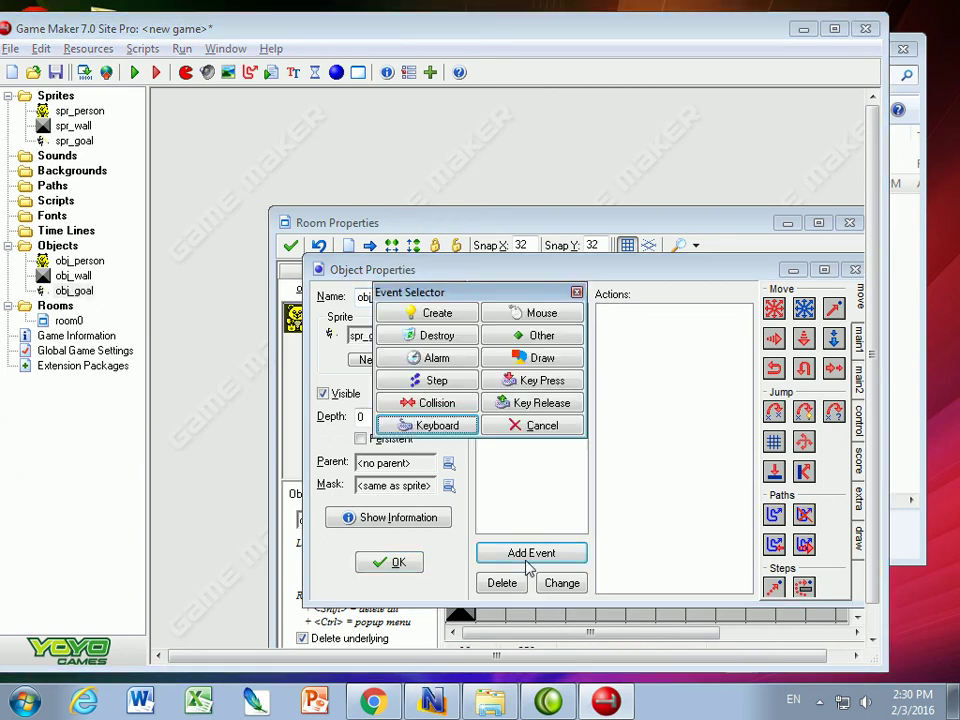
click(586, 311)
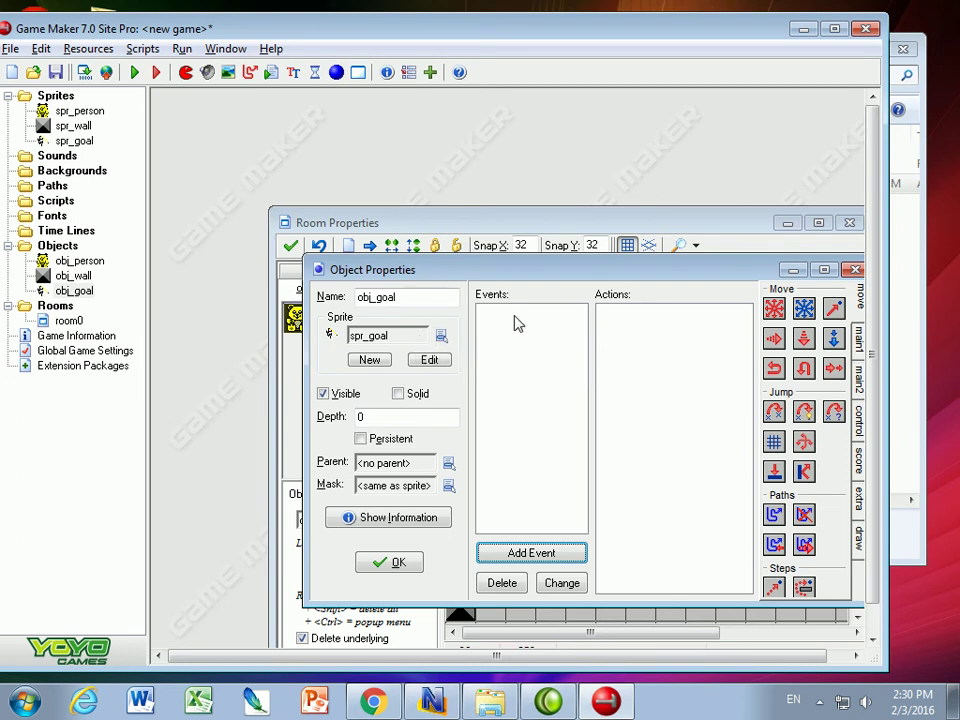
click(509, 558)
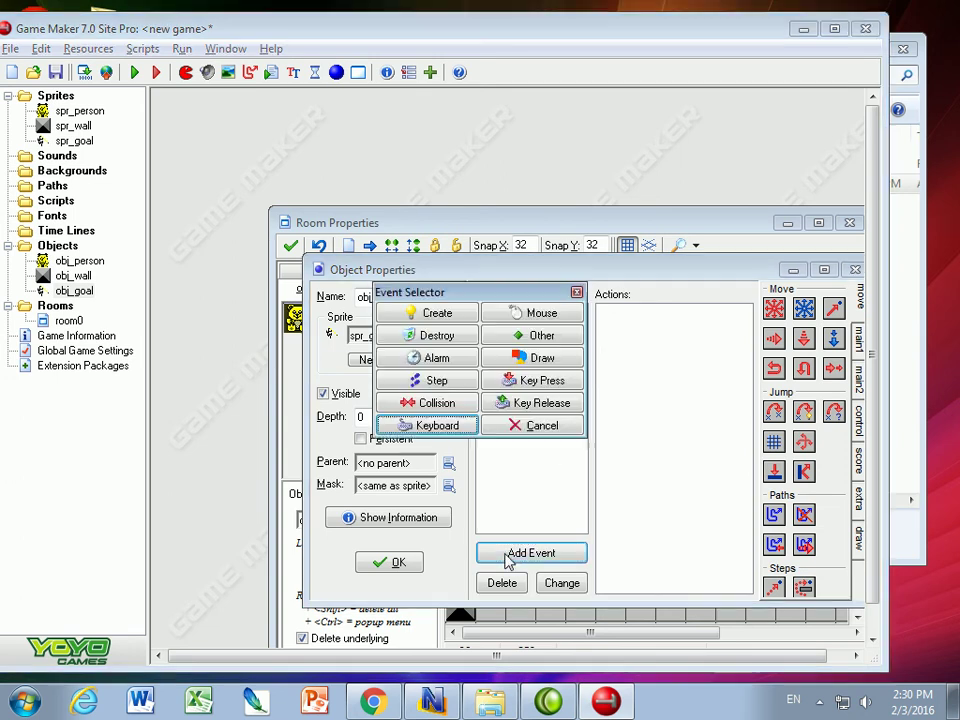
click(435, 405)
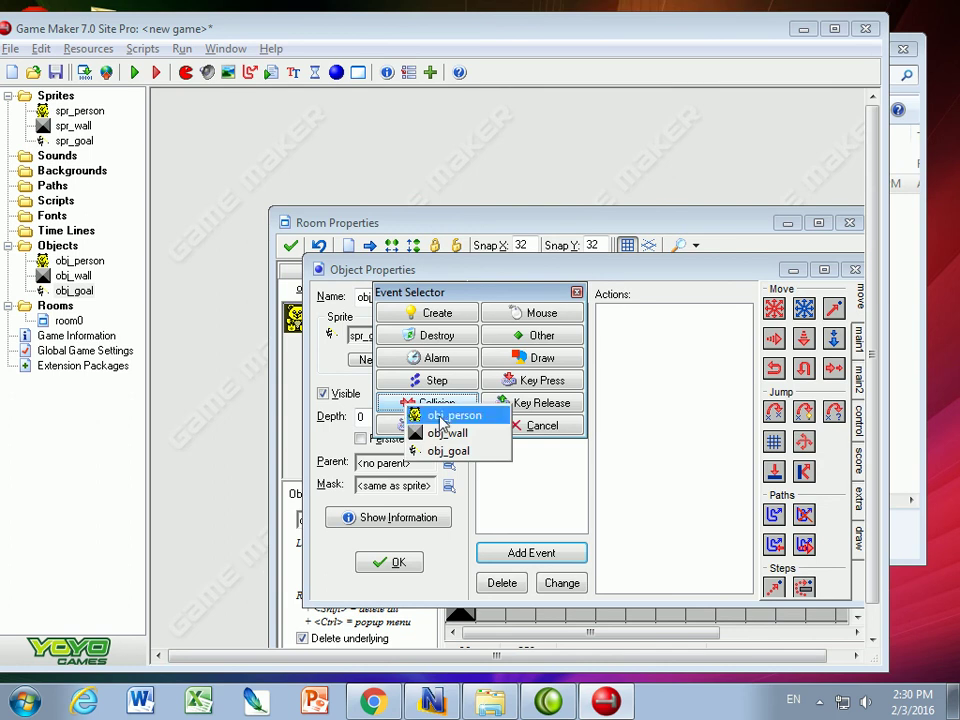
click(420, 414)
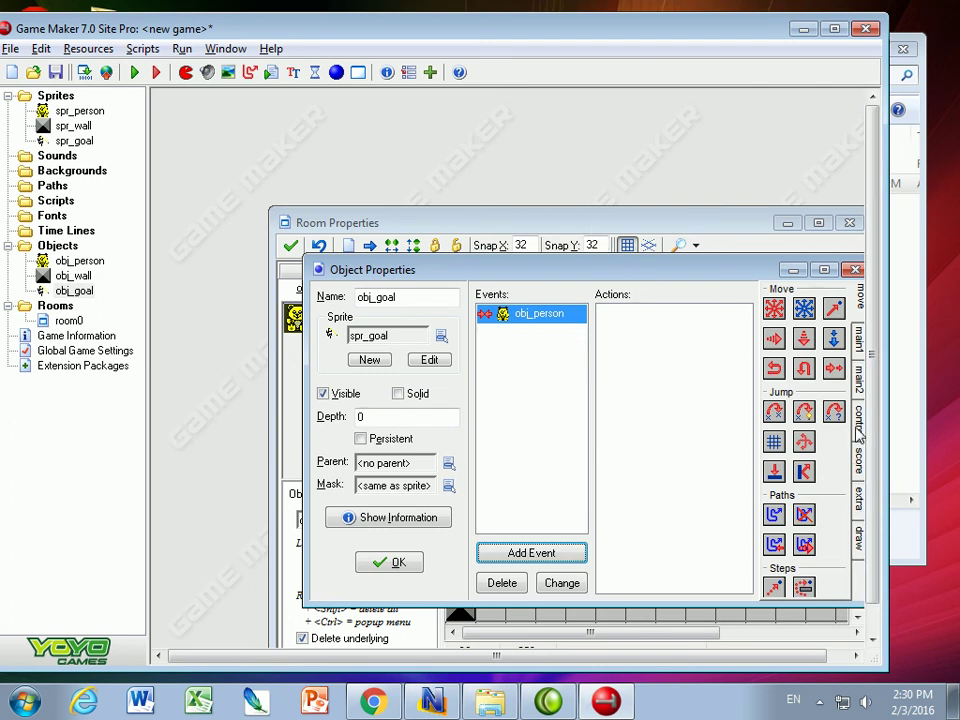
- Add If next room exists followed by Go to next room with the Shift from left transition
click(860, 343)
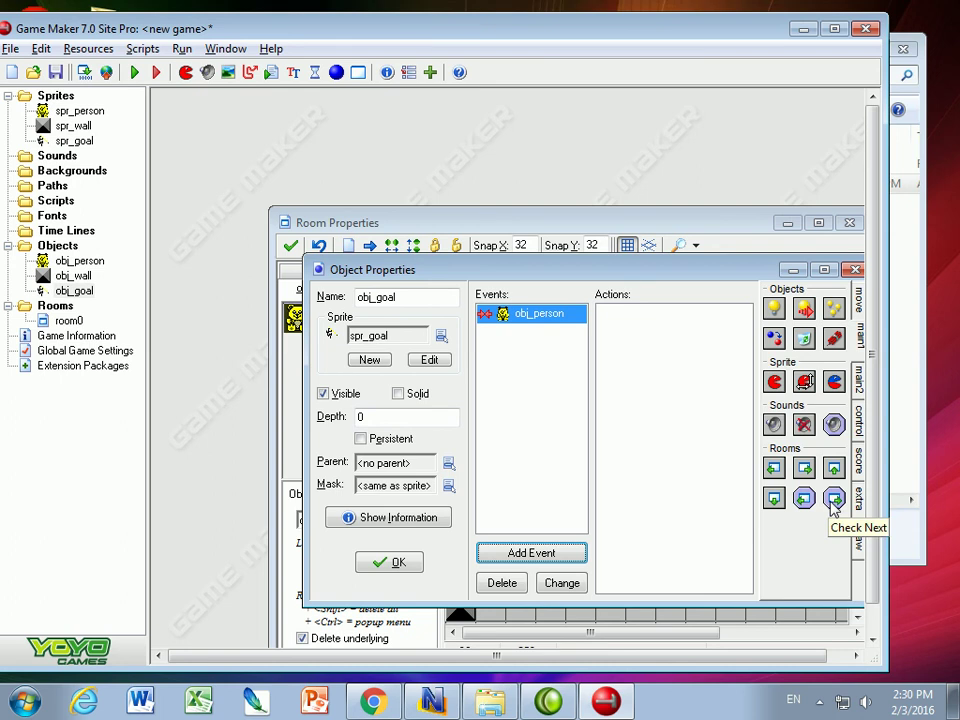
drag(834, 498, 616, 346)
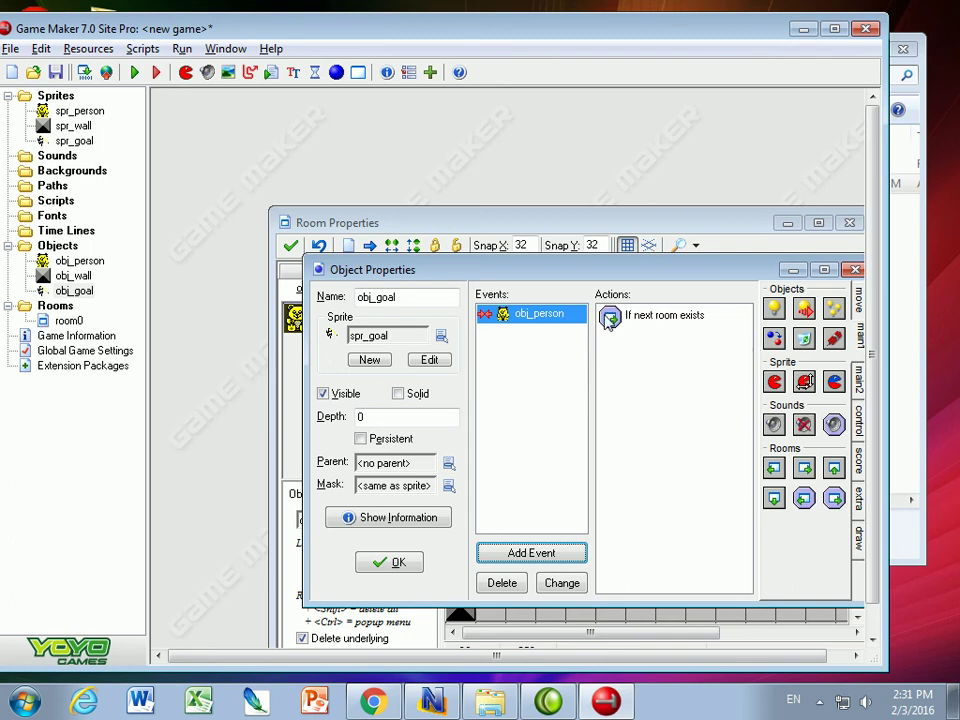
click(659, 320)
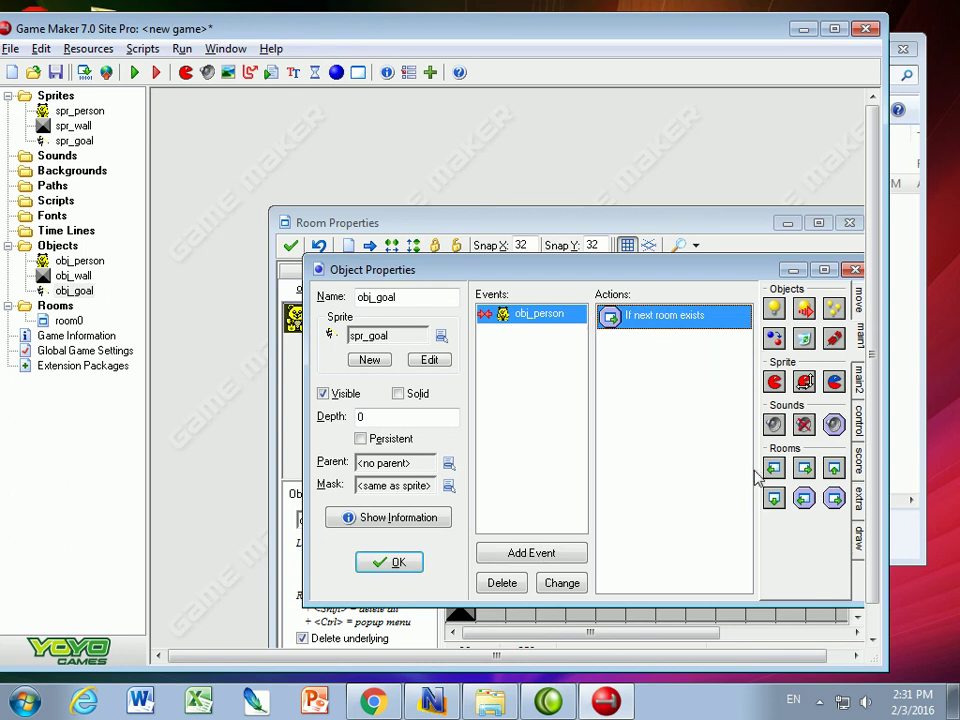
drag(806, 469, 658, 394)
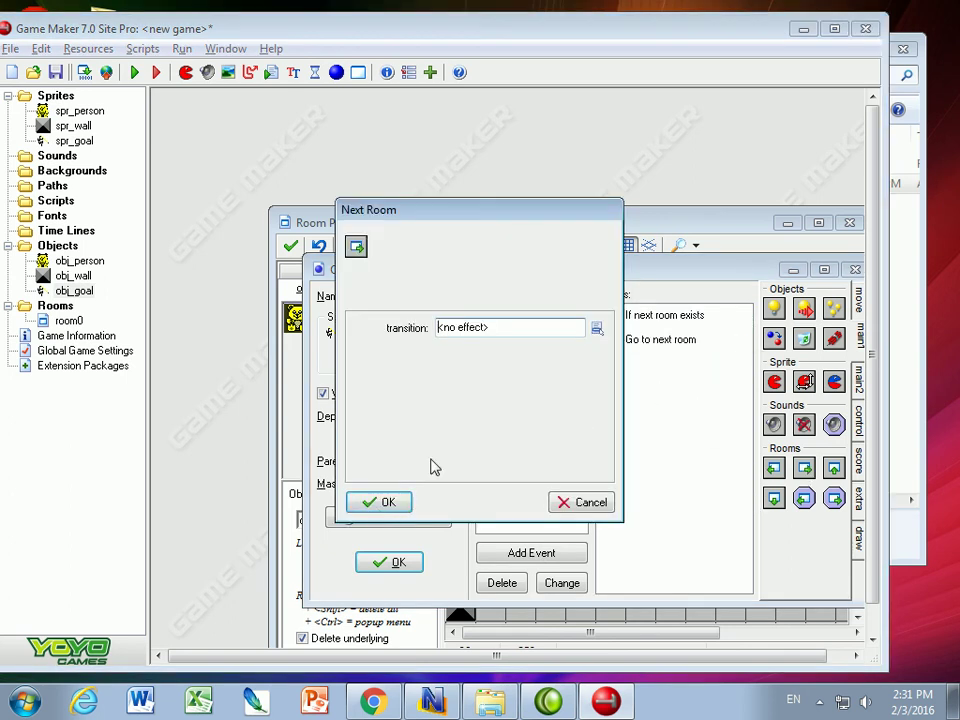
click(597, 328)
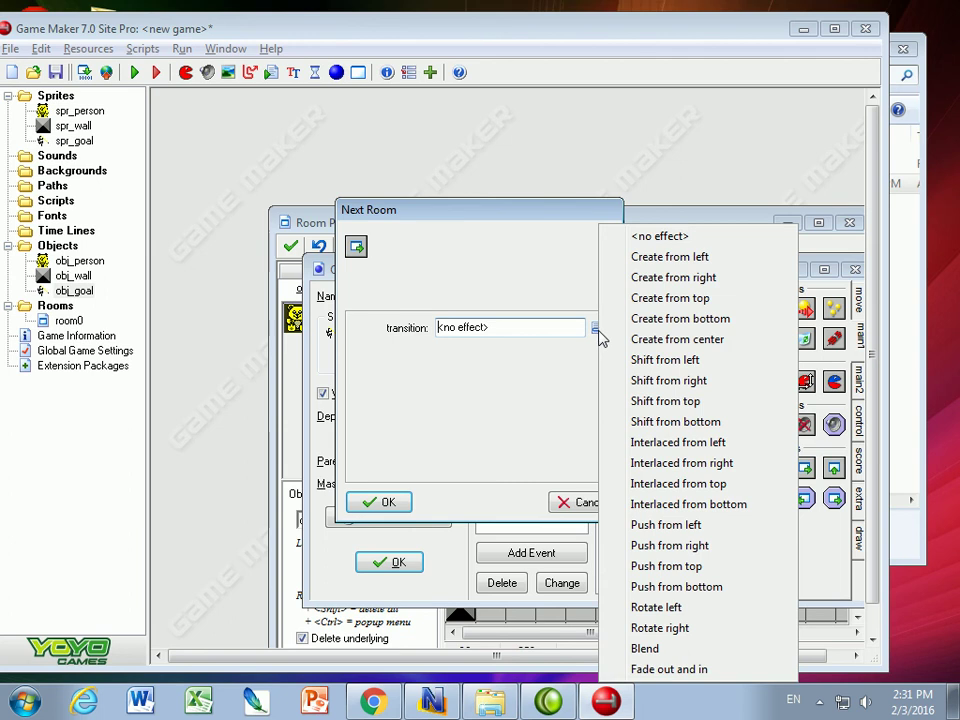
click(683, 369)
click(388, 500)
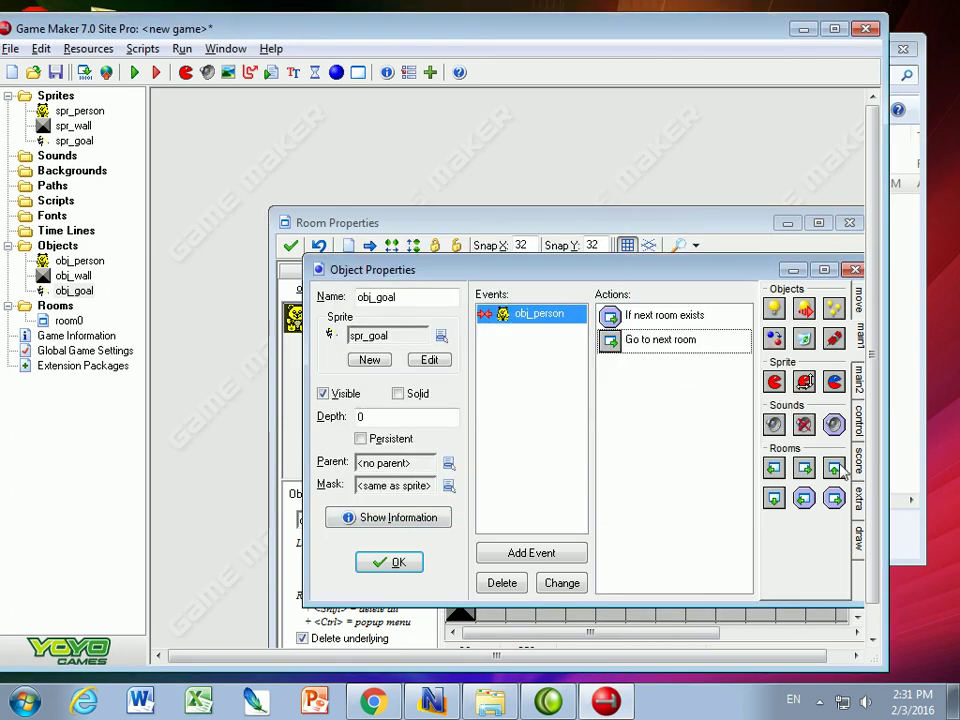
- Add an Else with Restart the game, then close obj_goal's properties with OK
click(640, 316)
click(652, 341)
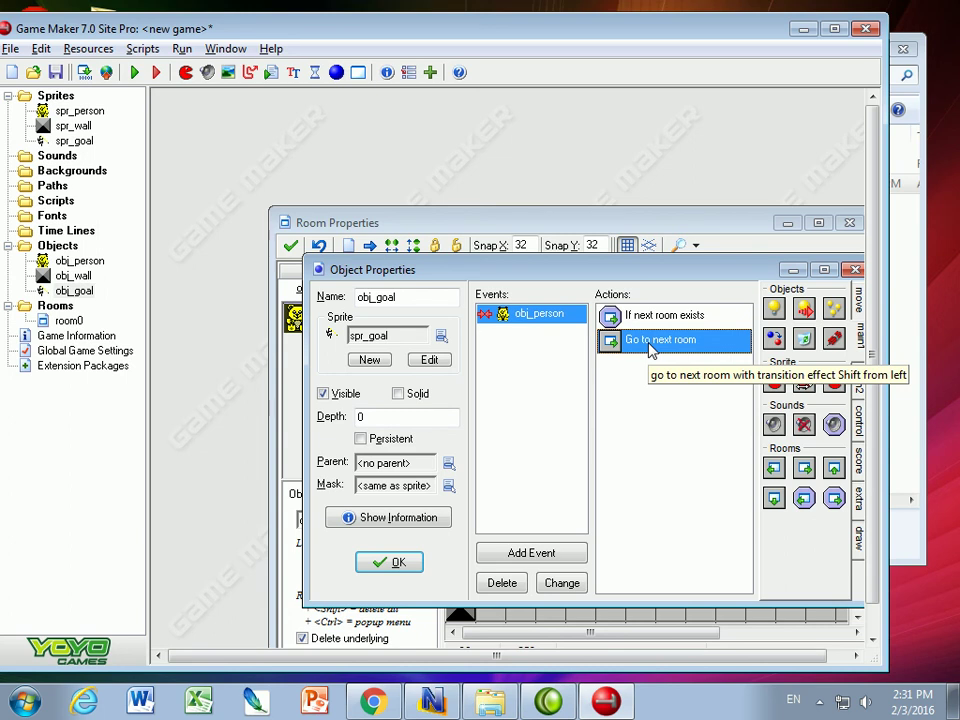
click(858, 420)
drag(801, 419, 626, 384)
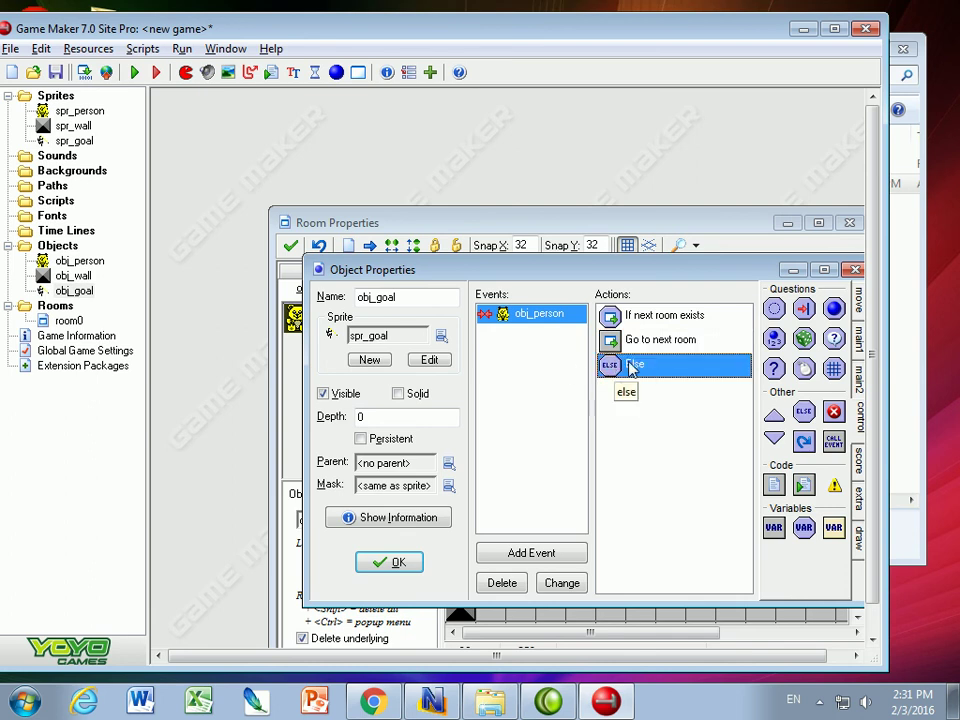
click(858, 378)
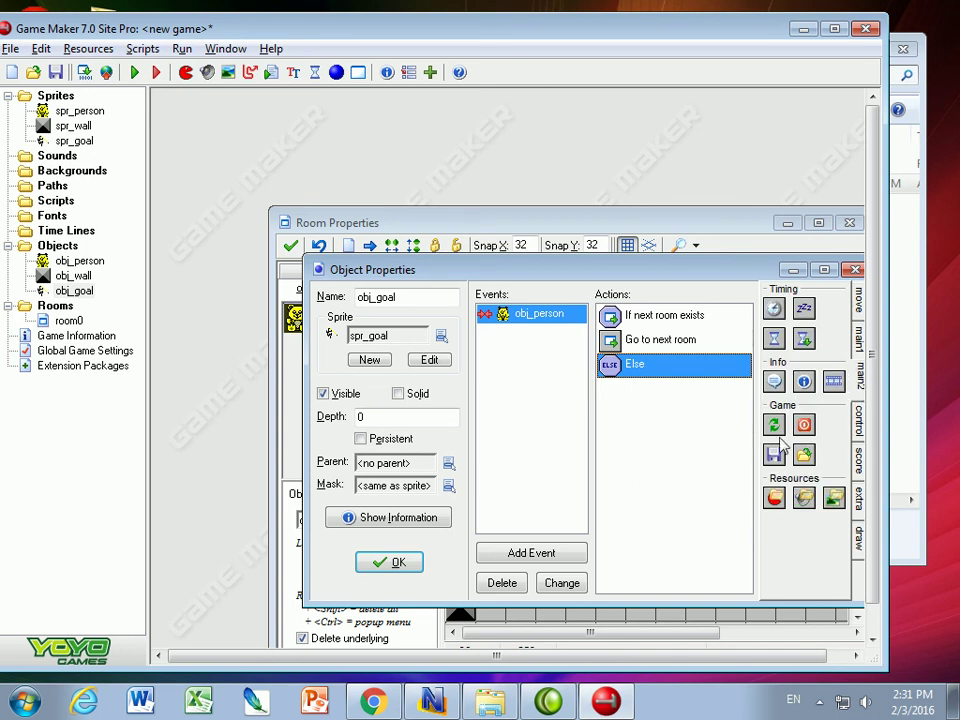
drag(772, 426, 660, 390)
click(399, 561)
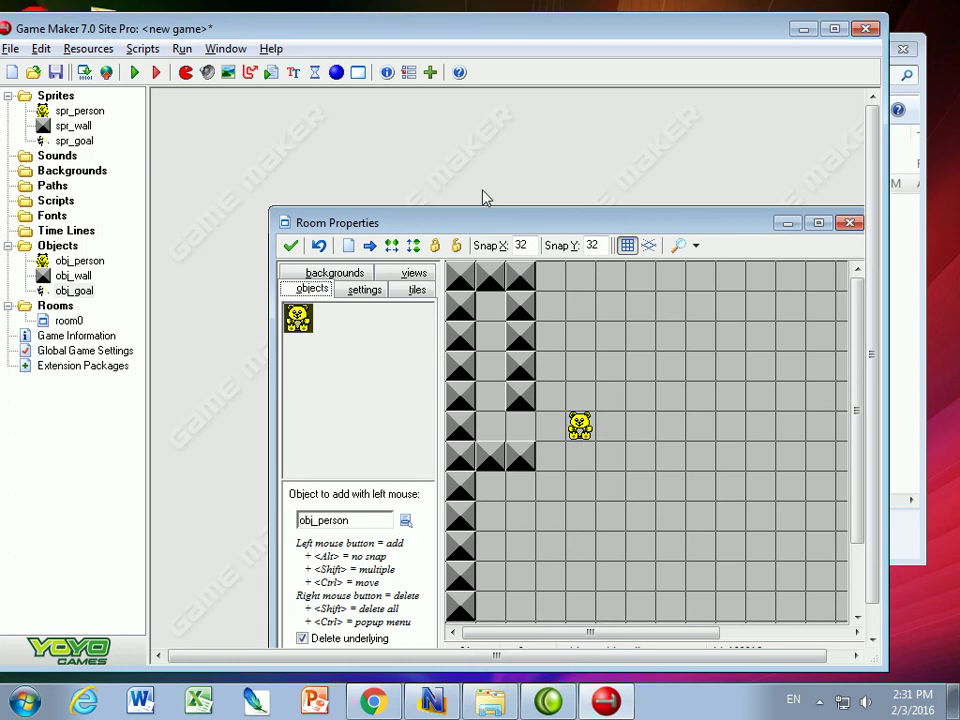
- Select obj_wall and fill room0's top row with wall blocks
drag(407, 227, 295, 147)
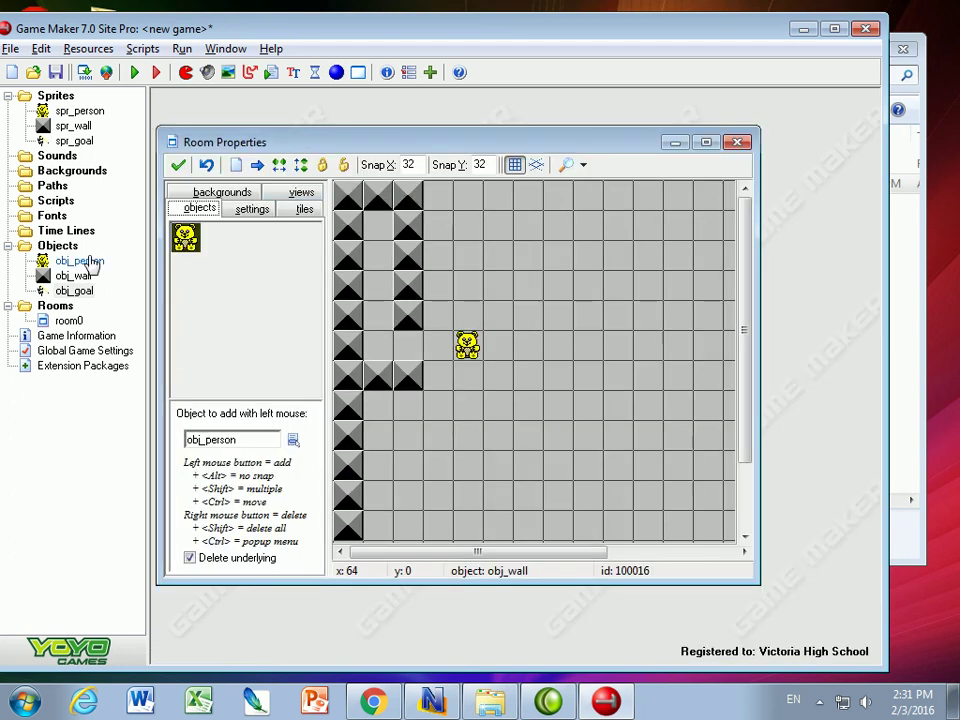
click(291, 440)
click(305, 470)
click(435, 208)
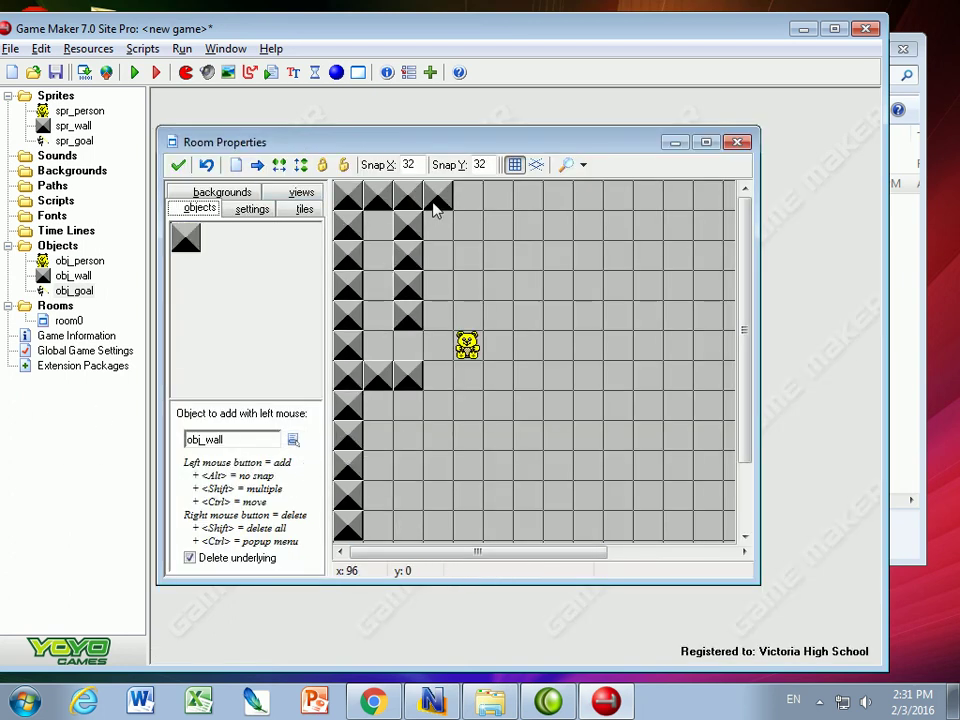
click(469, 208)
click(495, 208)
click(528, 208)
click(558, 208)
click(588, 208)
click(618, 208)
click(668, 210)
click(714, 208)
click(736, 208)
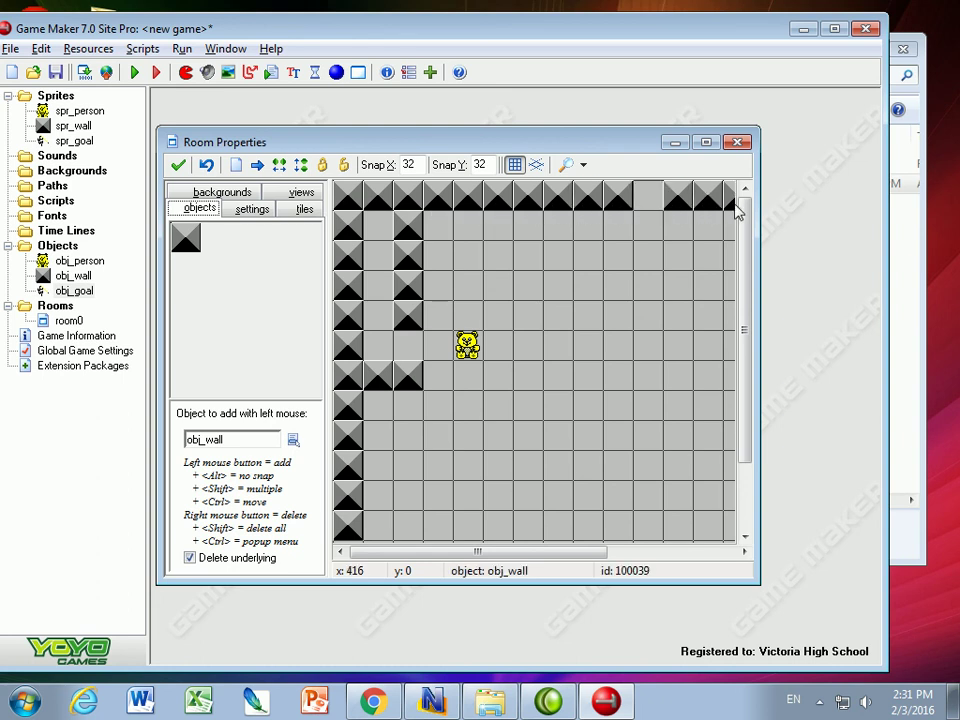
click(648, 208)
- Build new inner maze walls around the bear, removing one misplaced block
click(437, 322)
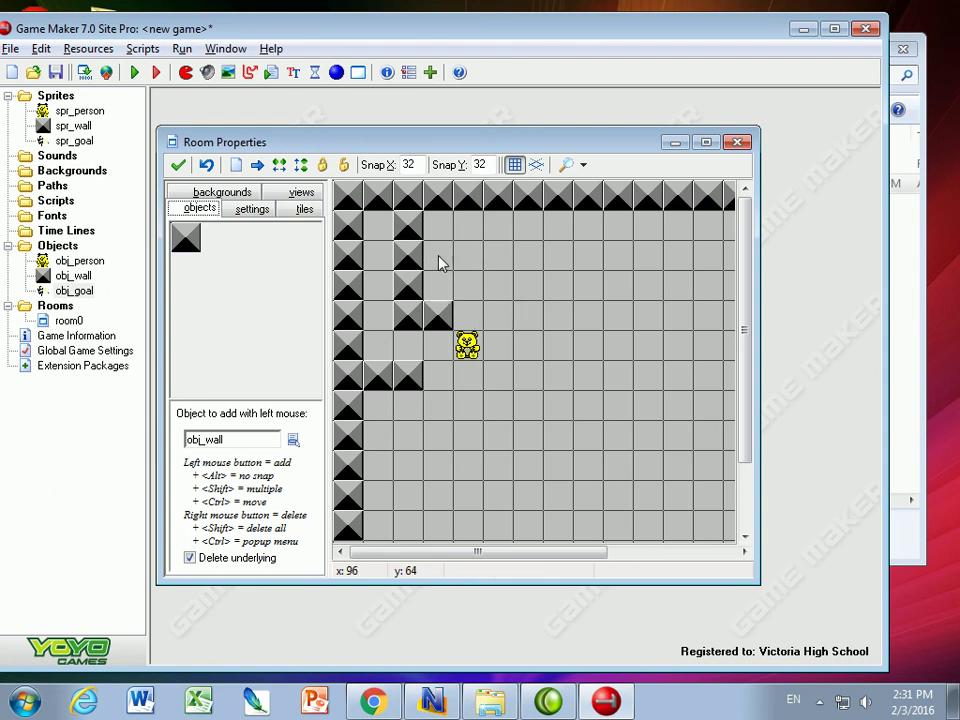
click(470, 258)
click(496, 259)
click(528, 260)
click(497, 287)
click(497, 316)
mouse_move(487, 356)
shift+mouse_down()
mouse_move(499, 349)
mouse_move(491, 418)
mouse_move(420, 428)
shift+mouse_up()
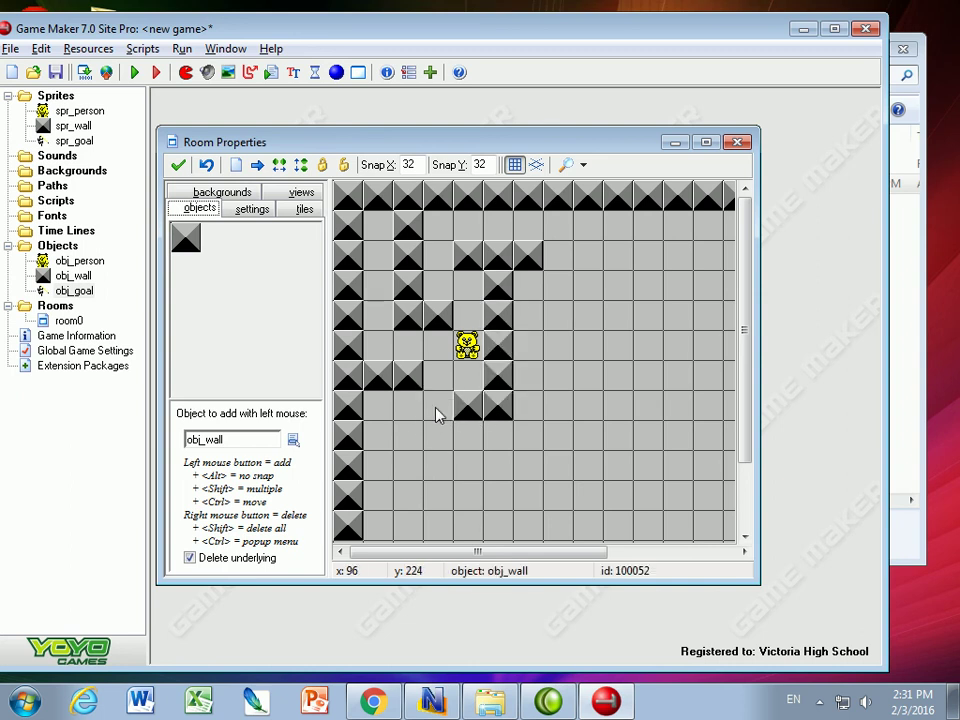
right_click(439, 414)
- Extend the maze walls along the lower rows on the left side
click(435, 440)
click(405, 445)
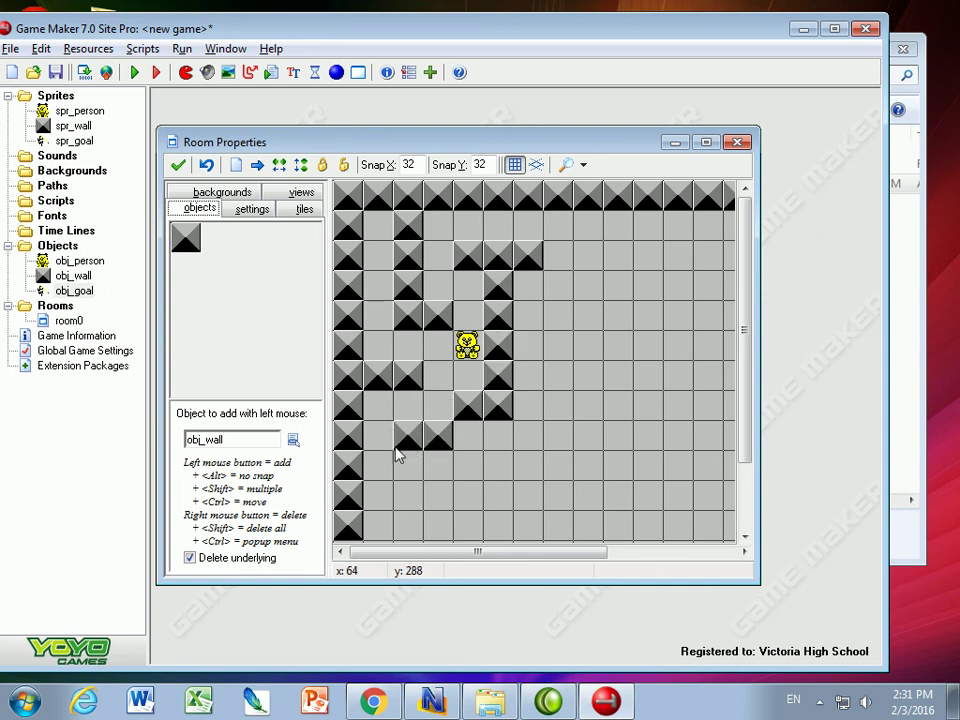
click(409, 500)
click(438, 502)
click(468, 504)
click(495, 505)
click(500, 472)
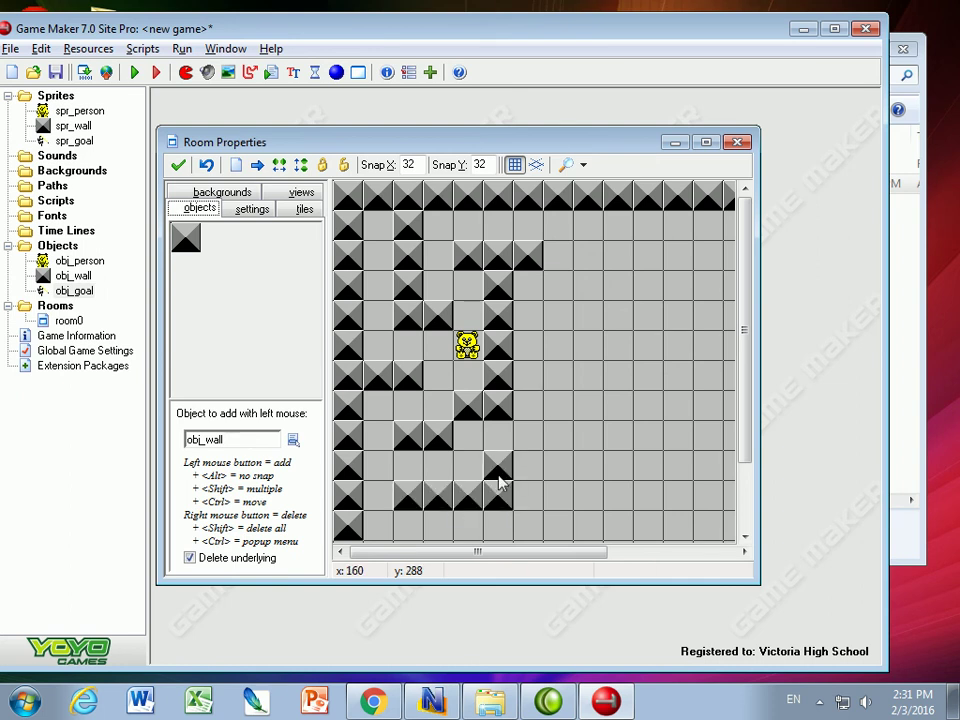
- Line the right edge and bottom row of room0 with walls
click(744, 552)
mouse_move(553, 200)
shift+mouse_down()
mouse_move(739, 200)
mouse_move(722, 440)
mouse_move(740, 497)
shift+mouse_up()
drag(748, 450, 364, 536)
shift+click(722, 535)
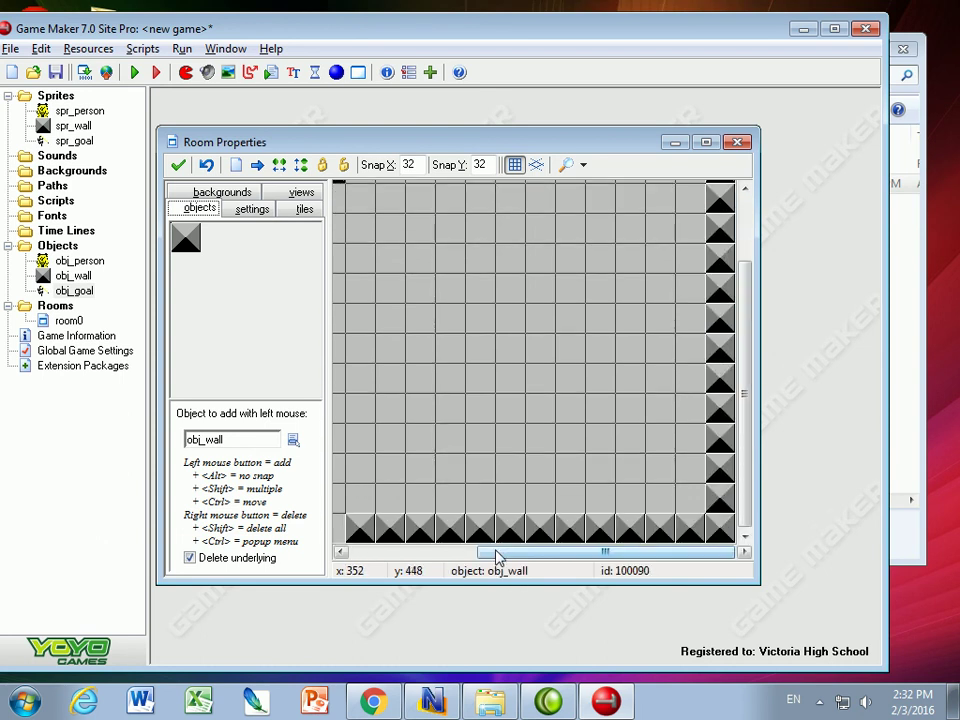
drag(486, 554, 368, 560)
mouse_move(536, 535)
shift+mouse_down()
mouse_move(334, 519)
mouse_move(348, 468)
shift+mouse_up()
- Select obj_goal and place the goal flag in the lower-left maze
click(293, 439)
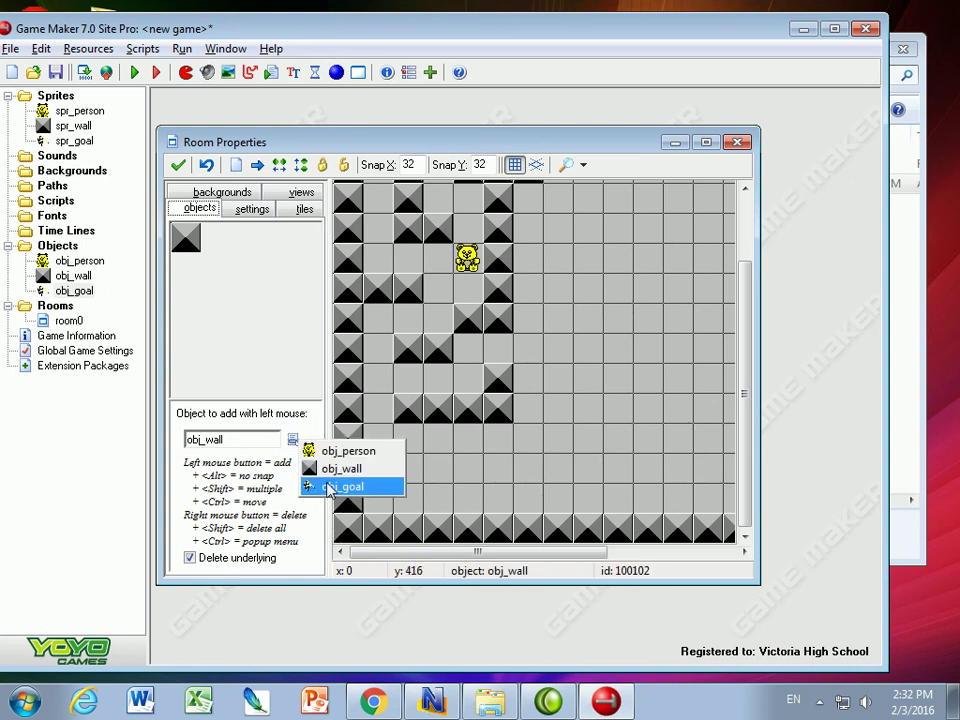
click(330, 487)
click(376, 380)
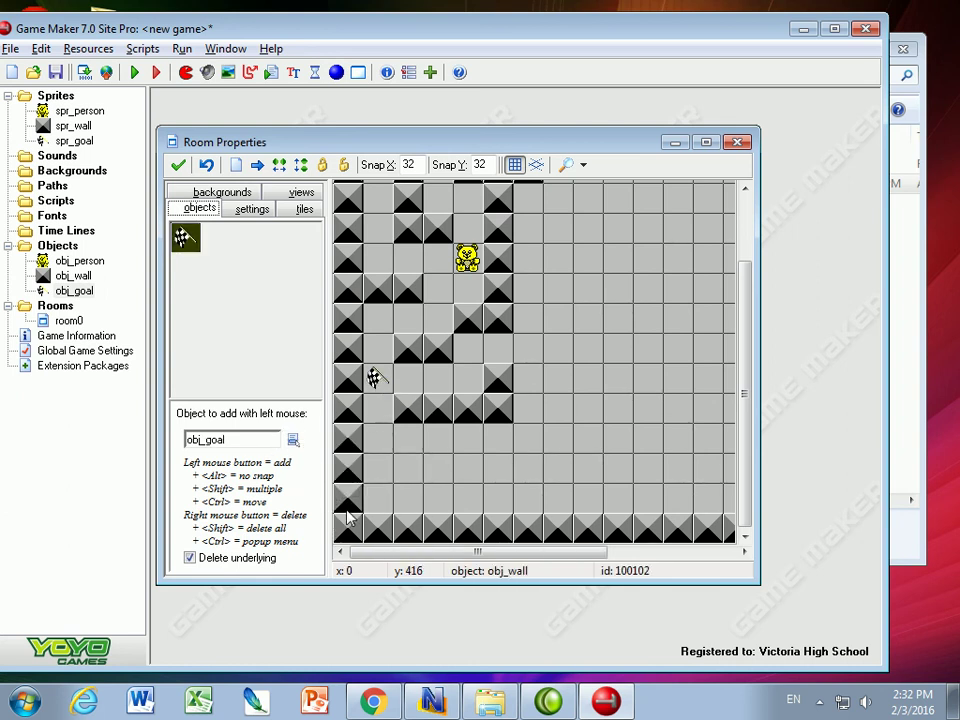
click(58, 306)
- Create a new room with Snap X and Snap Y set to 32
right_click(62, 316)
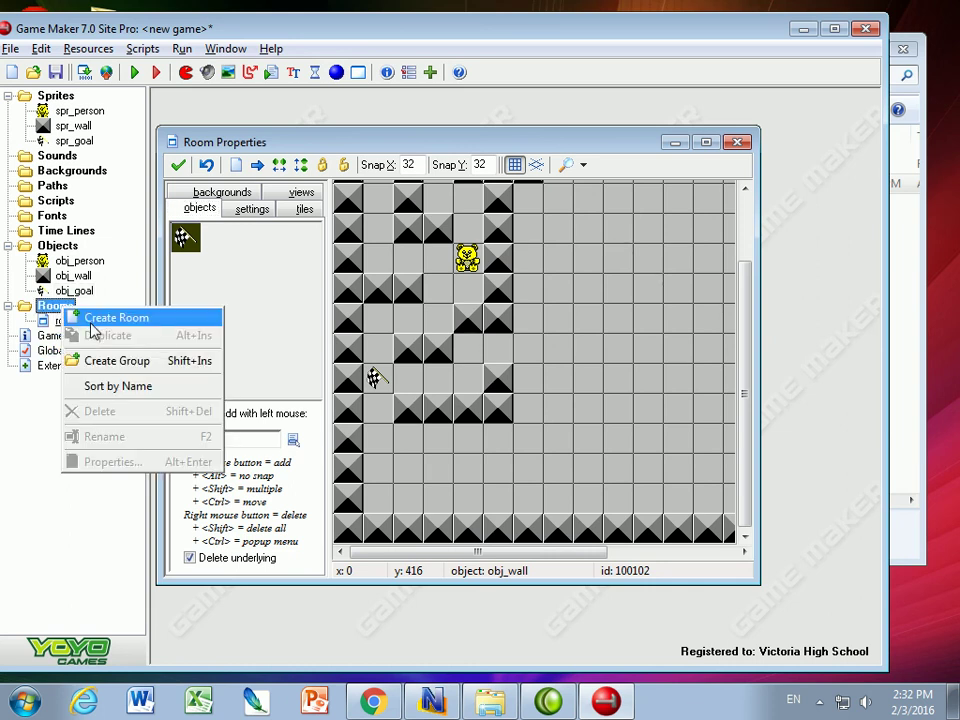
click(90, 321)
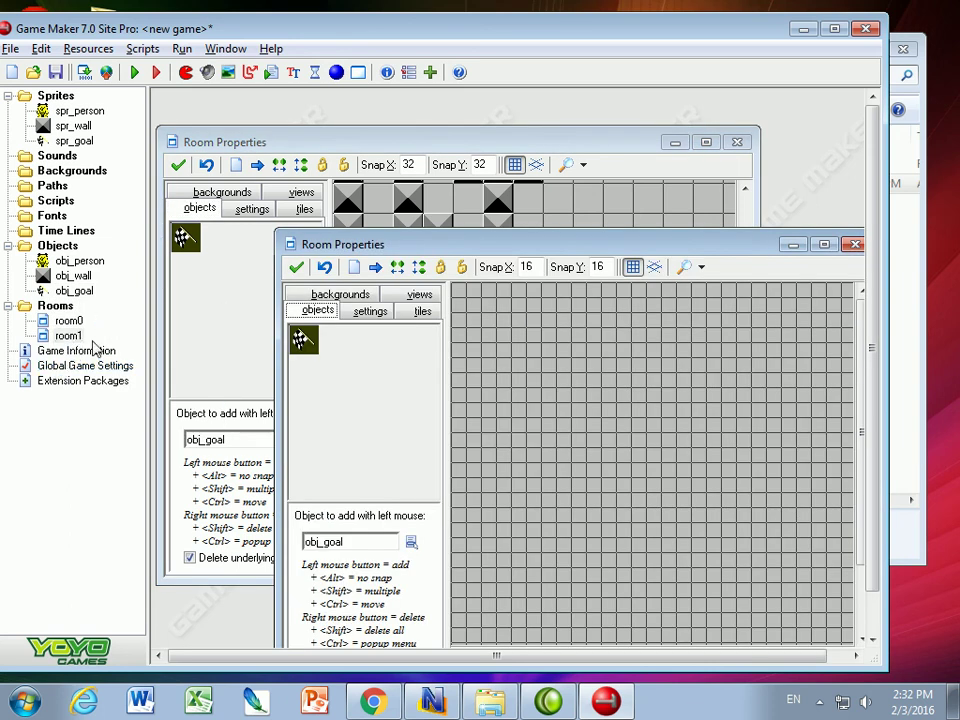
text(32)
key(Tab)
text(32)
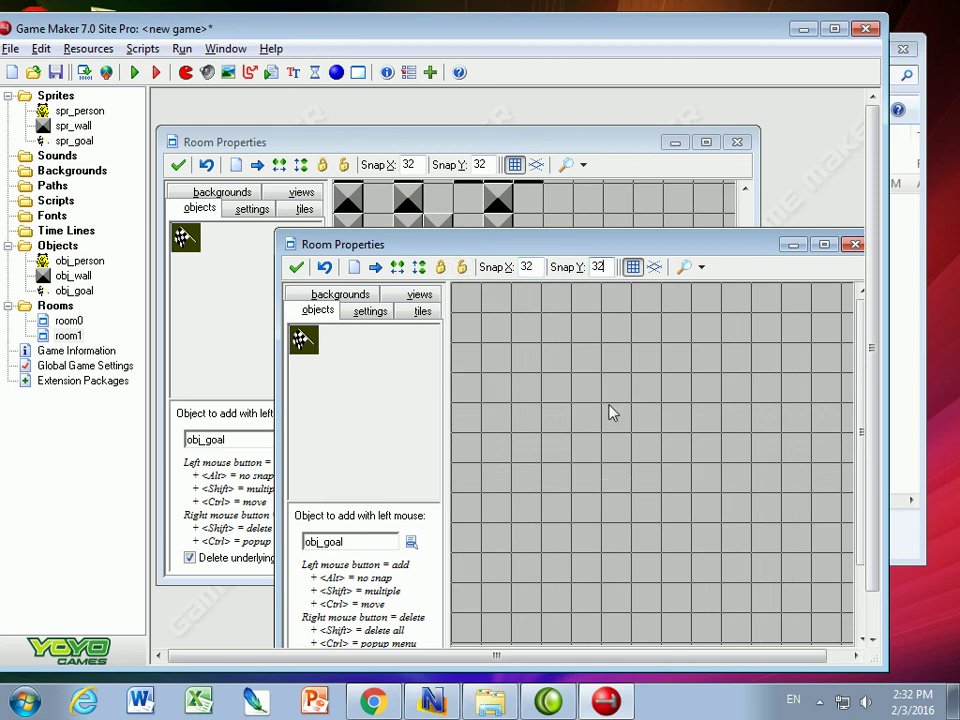
- Place the goal flag and the person just below it in room1
click(579, 430)
click(411, 541)
click(445, 553)
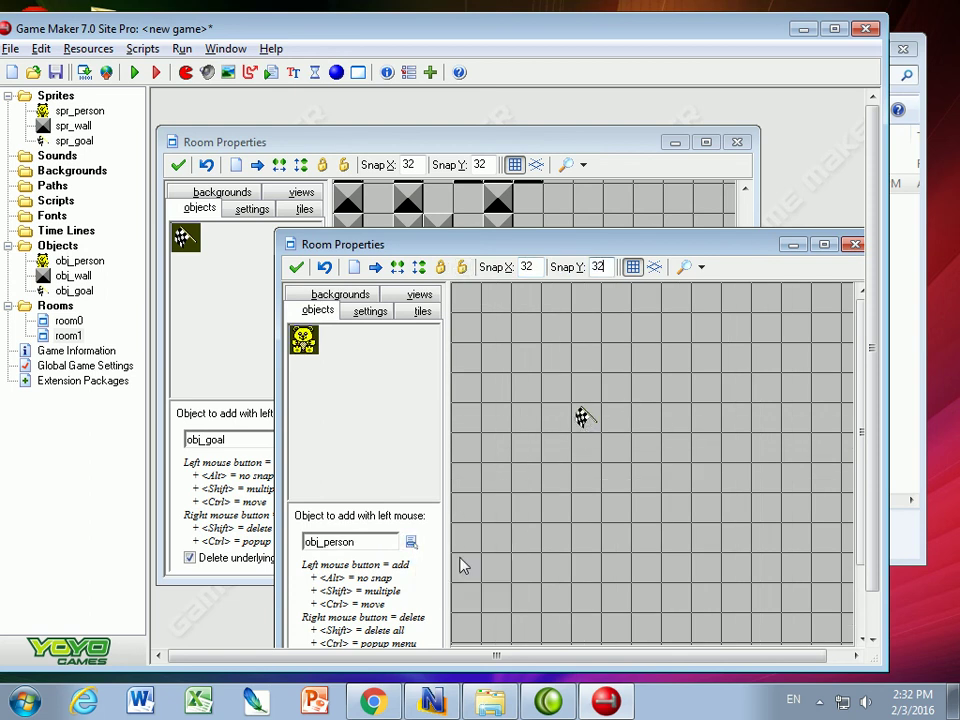
click(615, 537)
- Line room1's left edge and top row with walls, then run the game
click(411, 541)
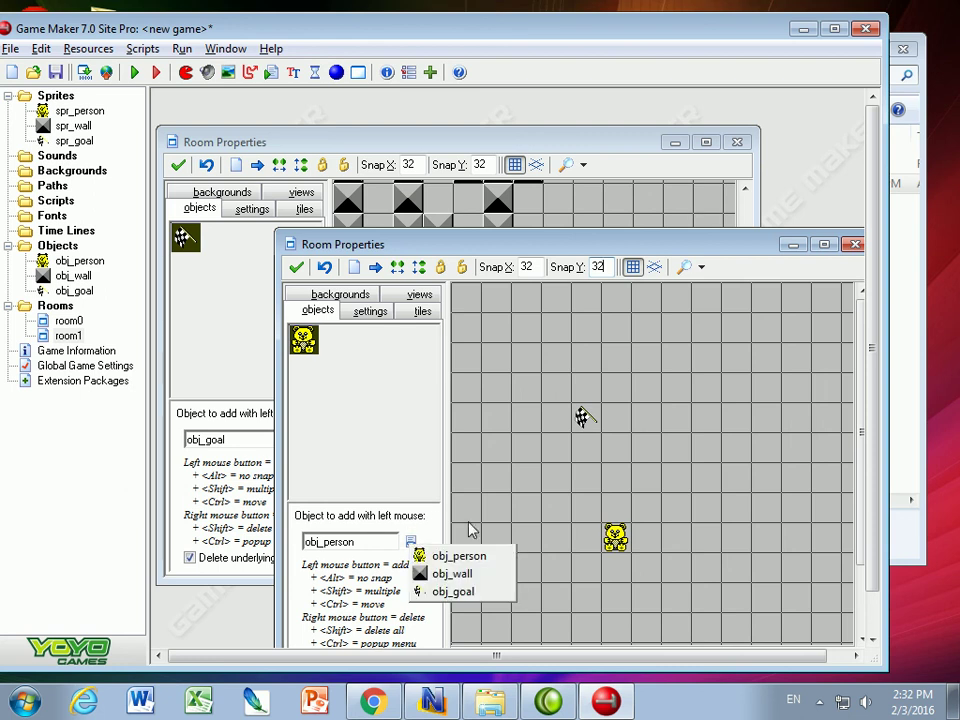
click(447, 573)
shift+drag(466, 298, 466, 628)
mouse_move(497, 298)
shift+mouse_down()
mouse_move(830, 298)
mouse_move(765, 302)
shift+mouse_up()
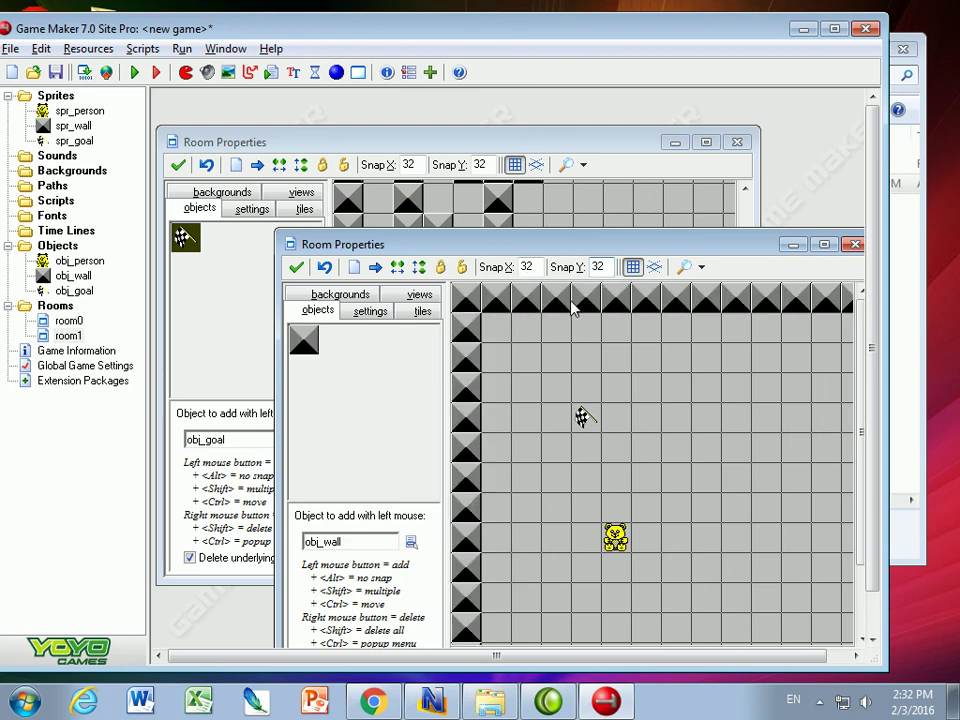
click(134, 72)
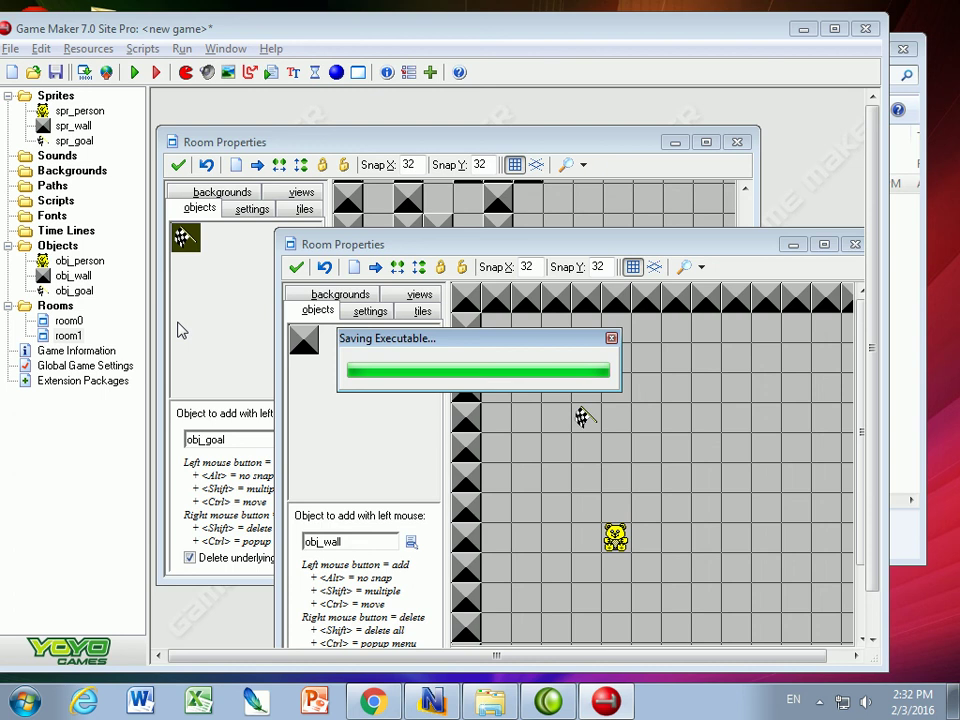
- Steer the bear with the arrow keys onto the flag, then move it in room1
key(Down)
key(Left)
key(Down)
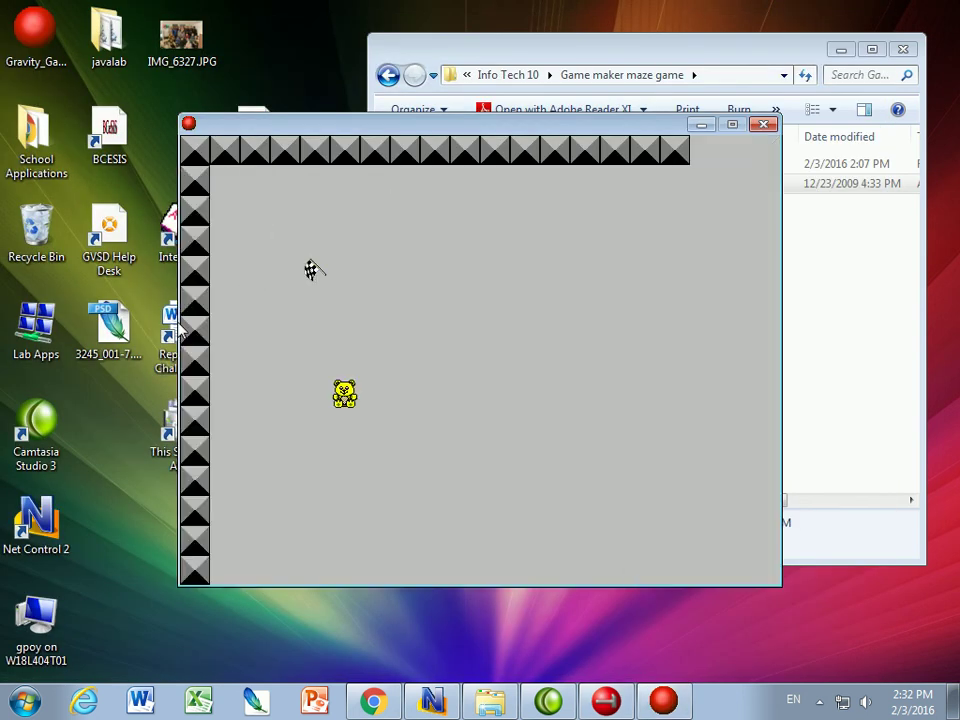
key(Up)
key(Up)
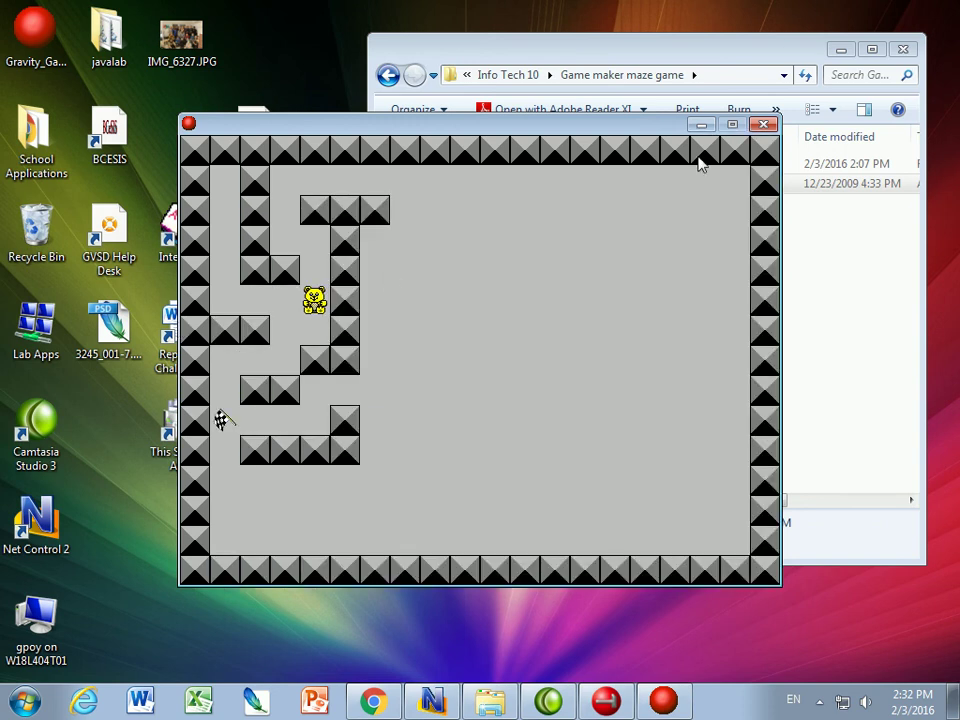